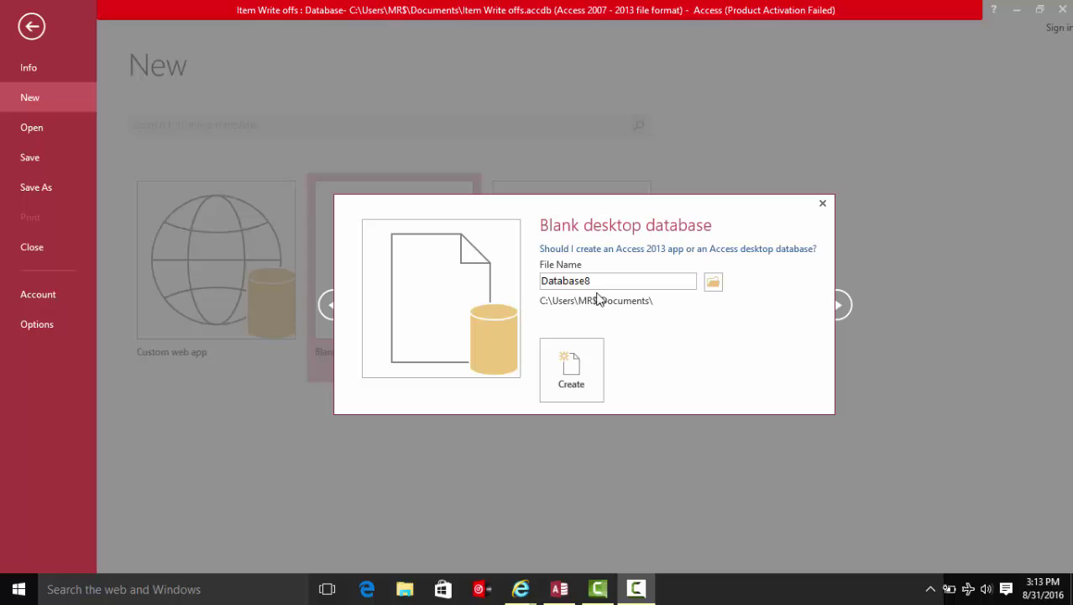
Create a blank desktop database named "Groceries store item write offs", discarding the design changes to the previously open table.
click(603, 281)
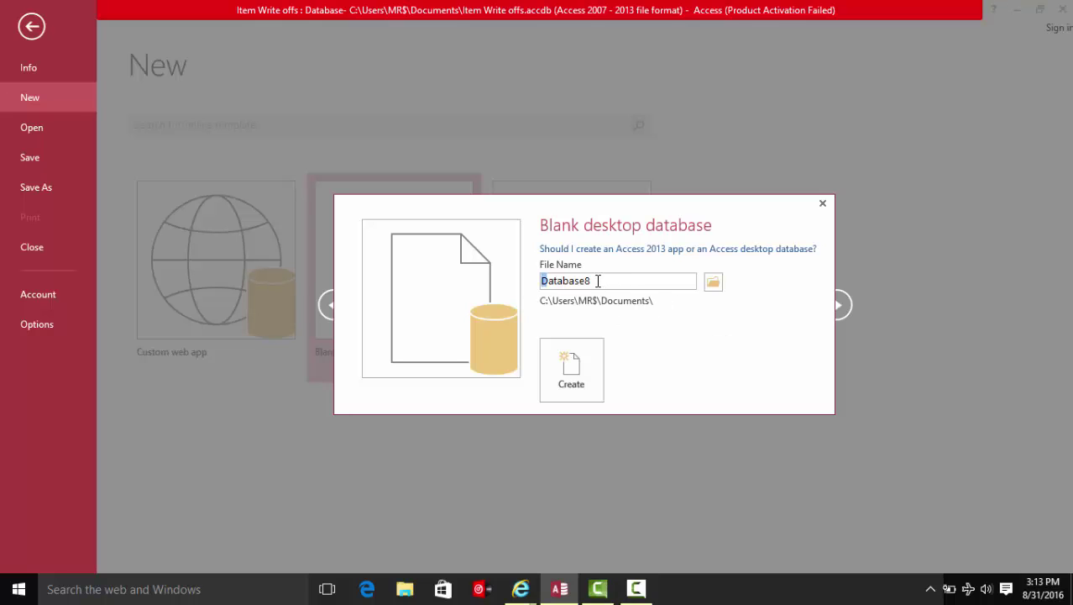
drag(541, 281, 621, 279)
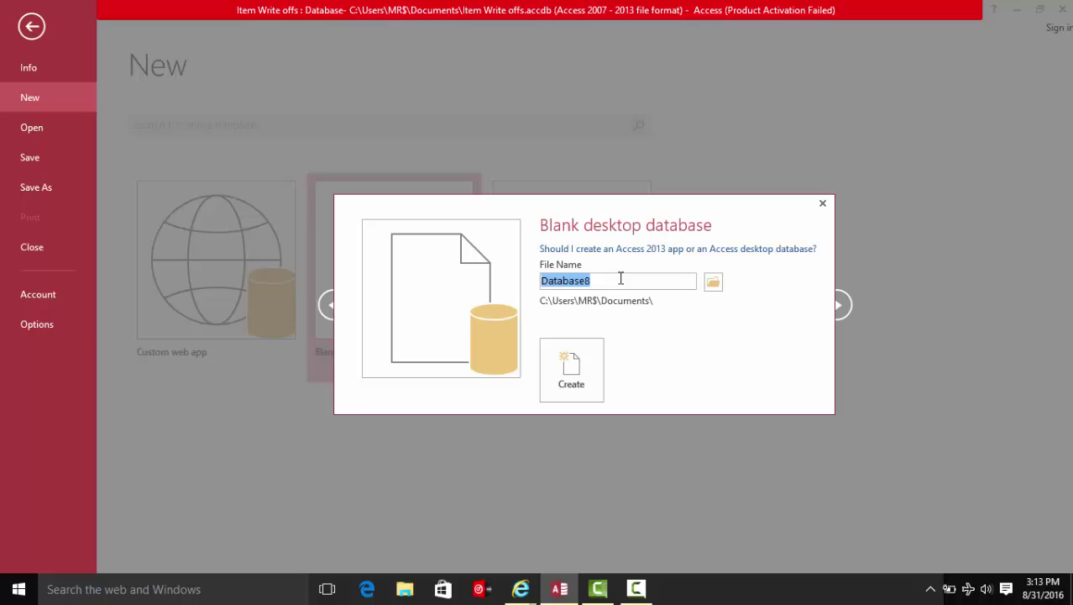
text(Gro)
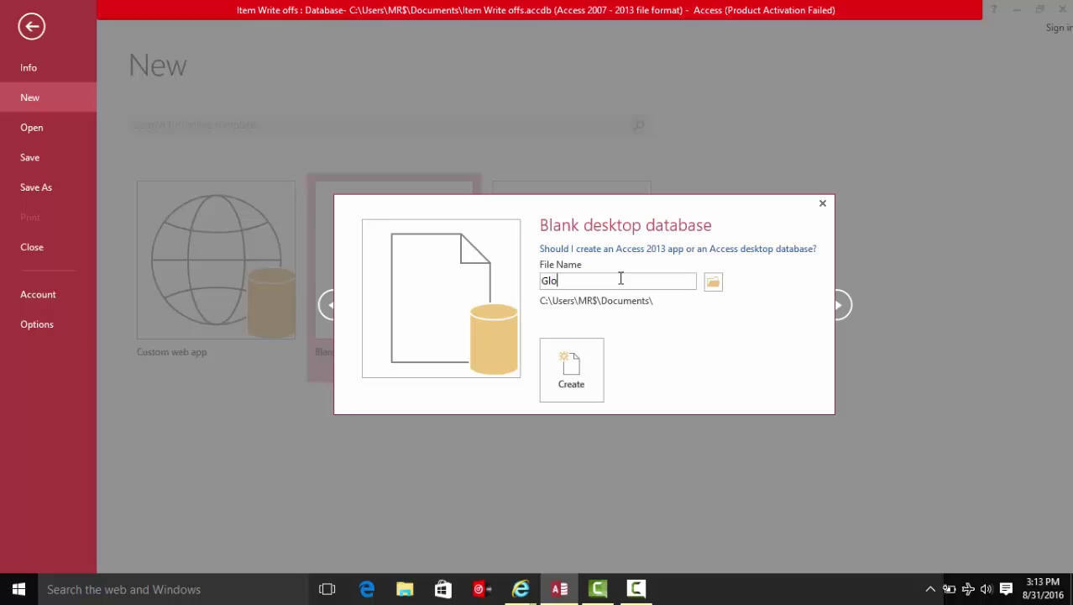
text(ceries store item write)
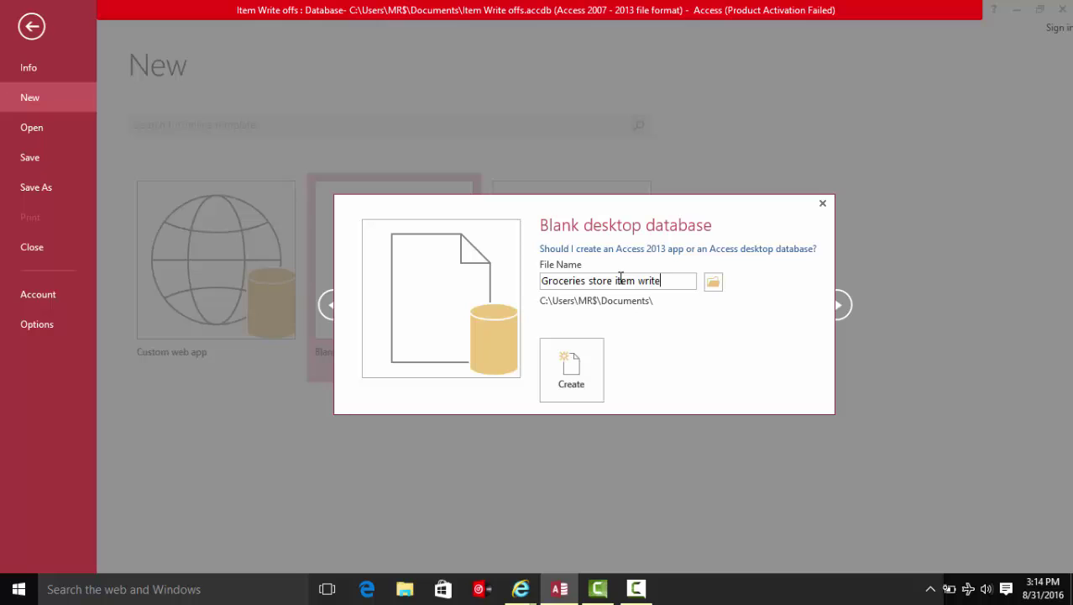
text( offs)
click(588, 376)
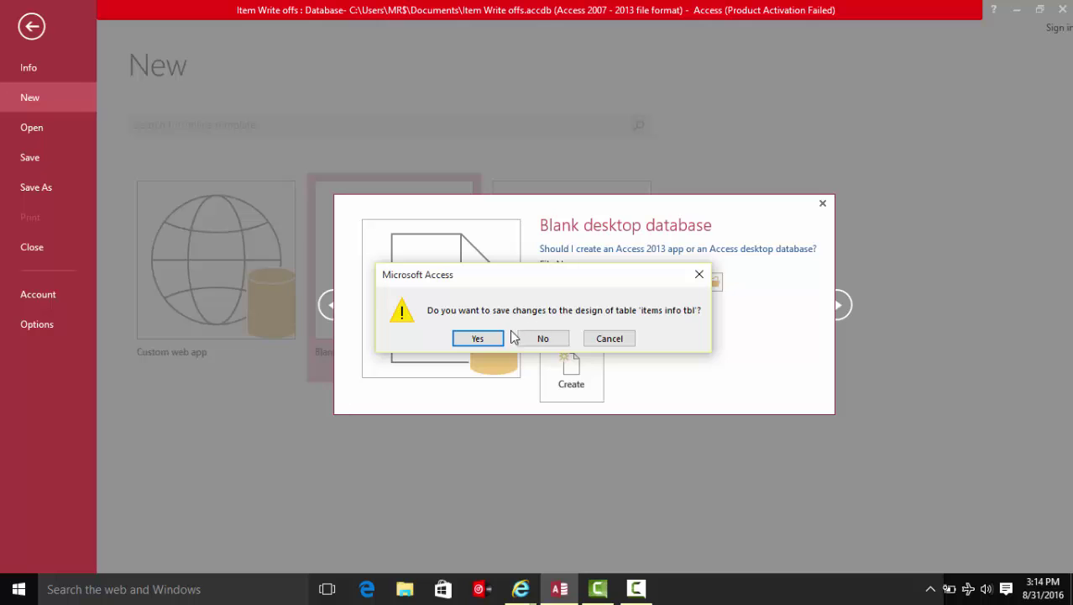
click(529, 340)
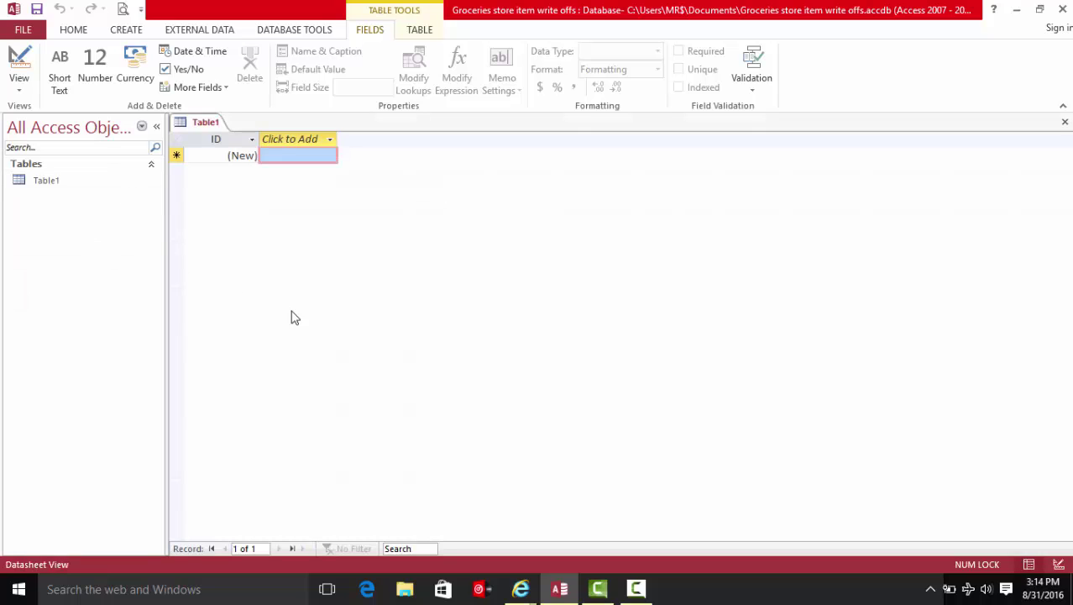
Switch the default table to Design view, saving it as "Item information tbl".
click(20, 58)
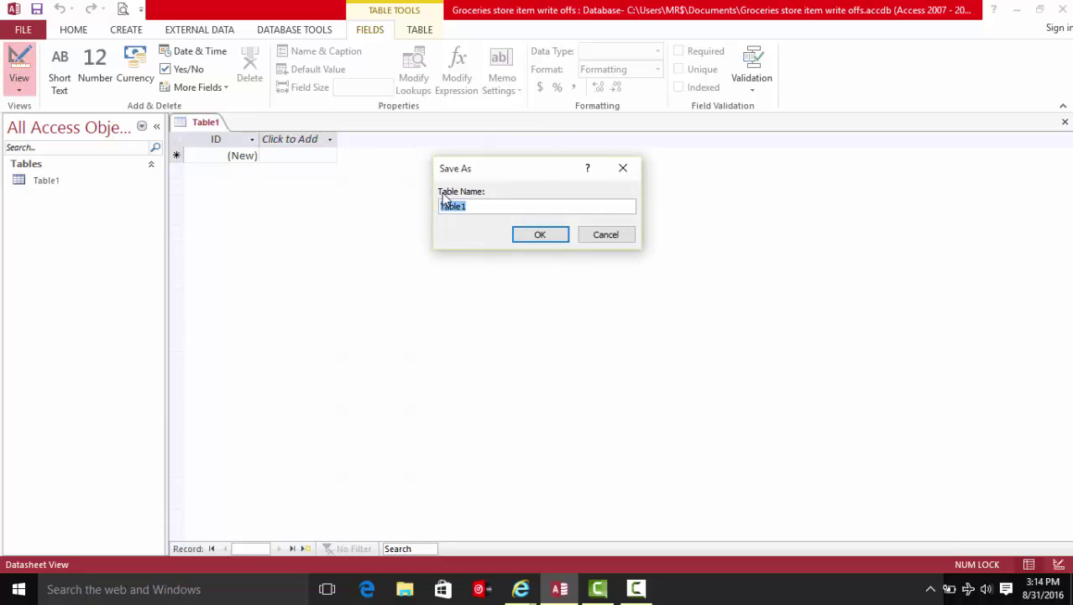
text(Item information tbl)
key(Return)
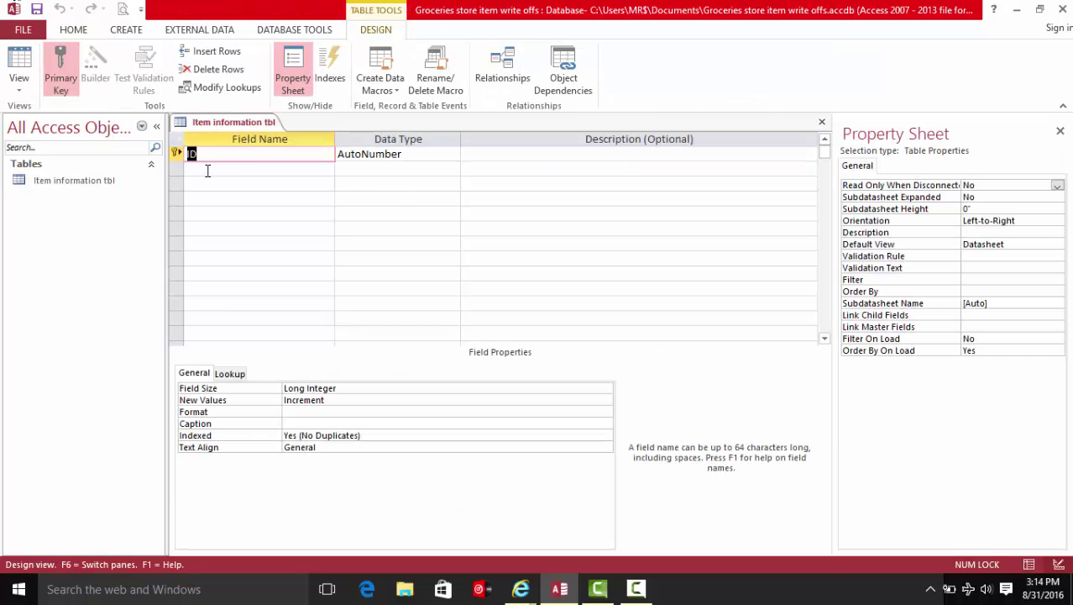
Add a "Date of Acquisition" field below the primary key and rename the primary key field "Item ID".
click(208, 169)
text(Date)
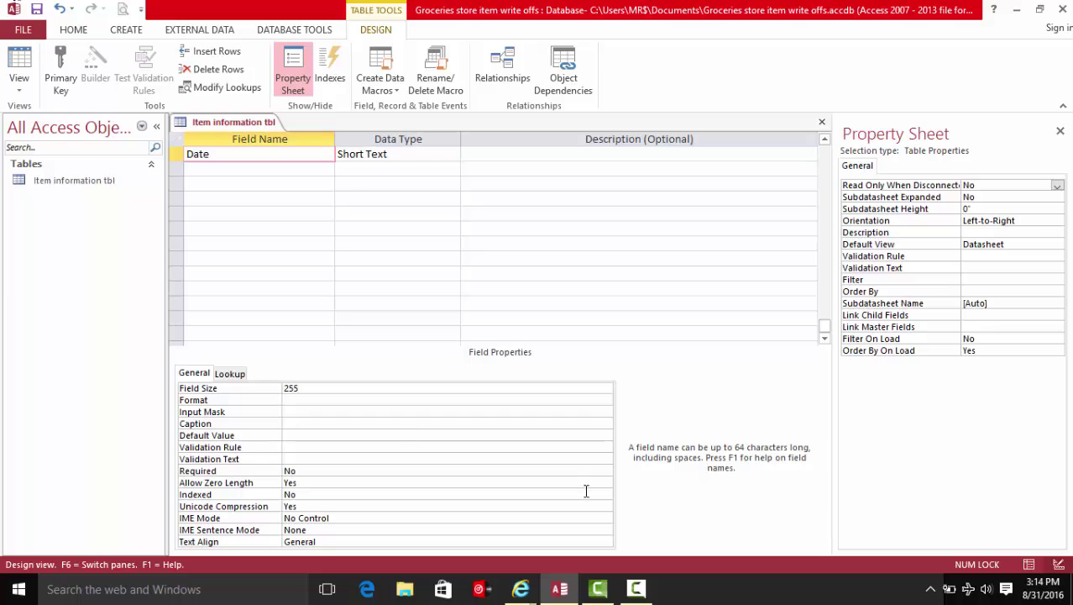
scroll(520, 312, up, 1)
text(of )
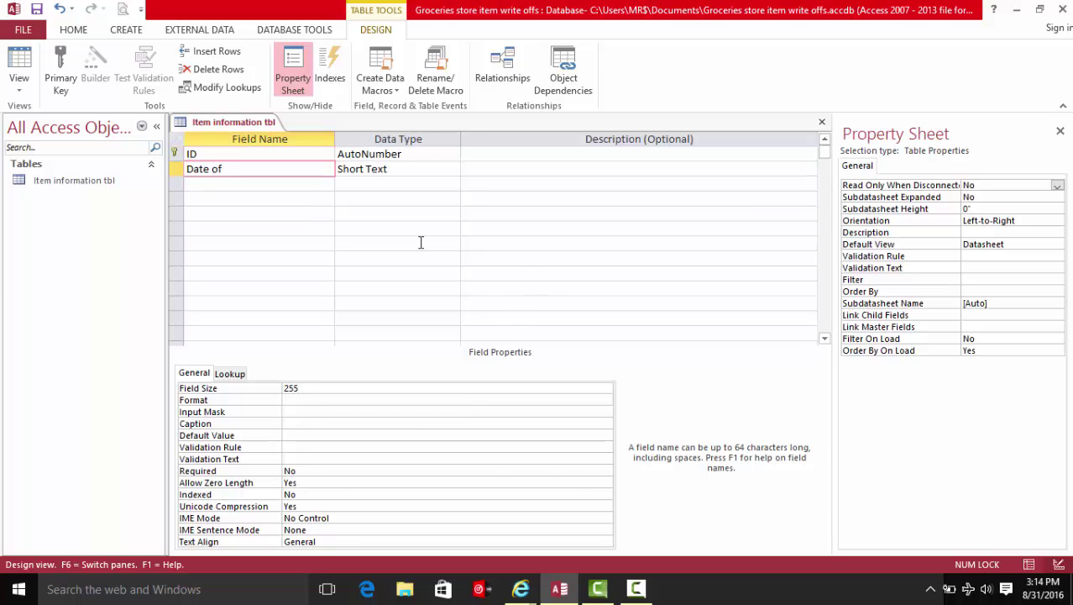
text(Acquisition)
click(190, 154)
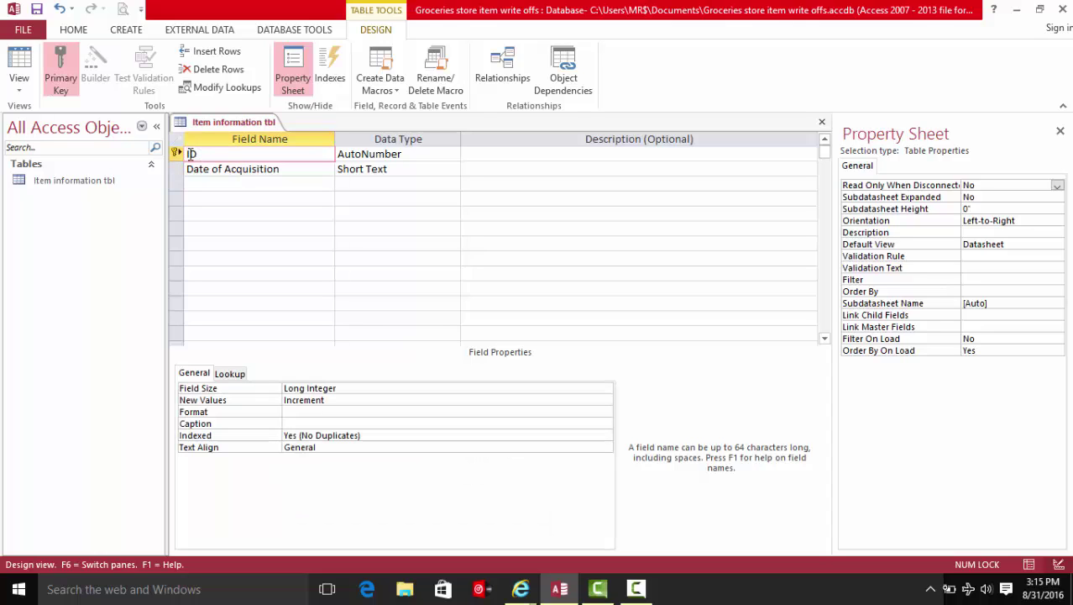
text(tem ID)
Add a field called "Name" below Date of Acquisition.
click(222, 182)
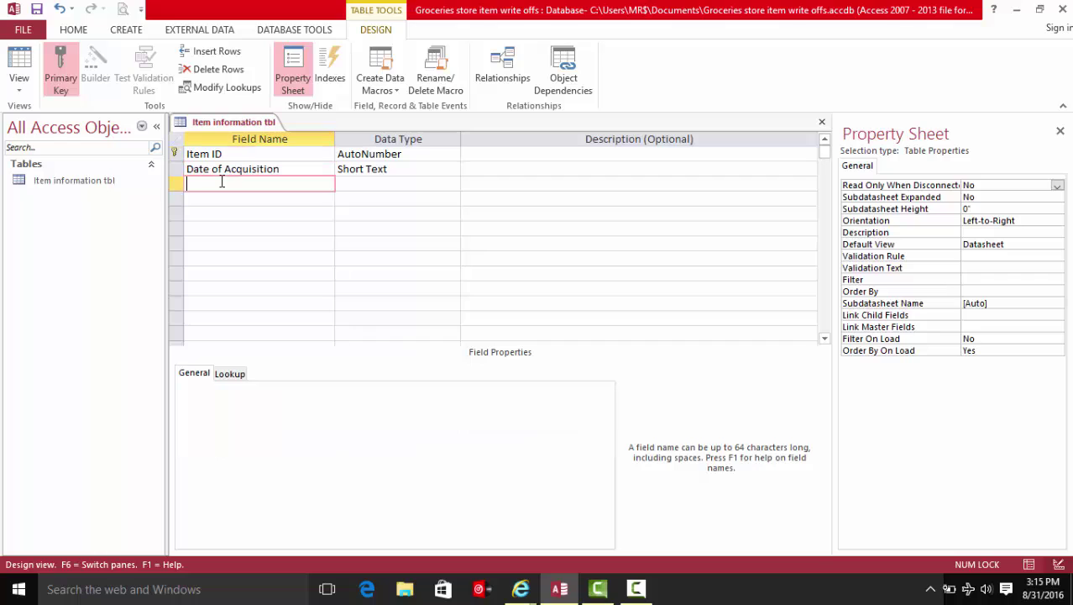
text(Name)
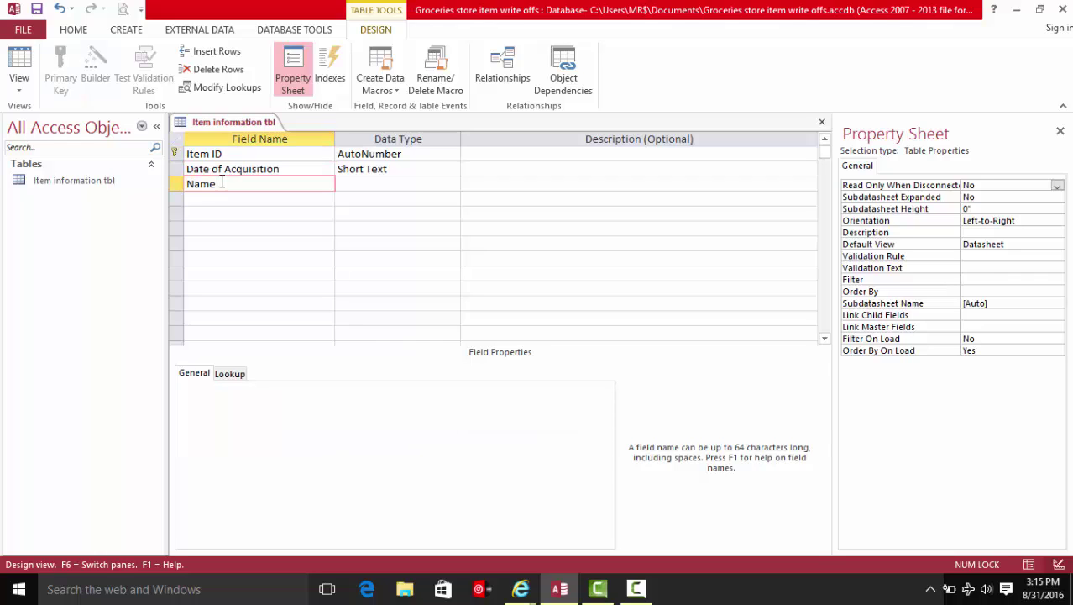
key(Return)
key(Return)
key(Return)
key(Return)
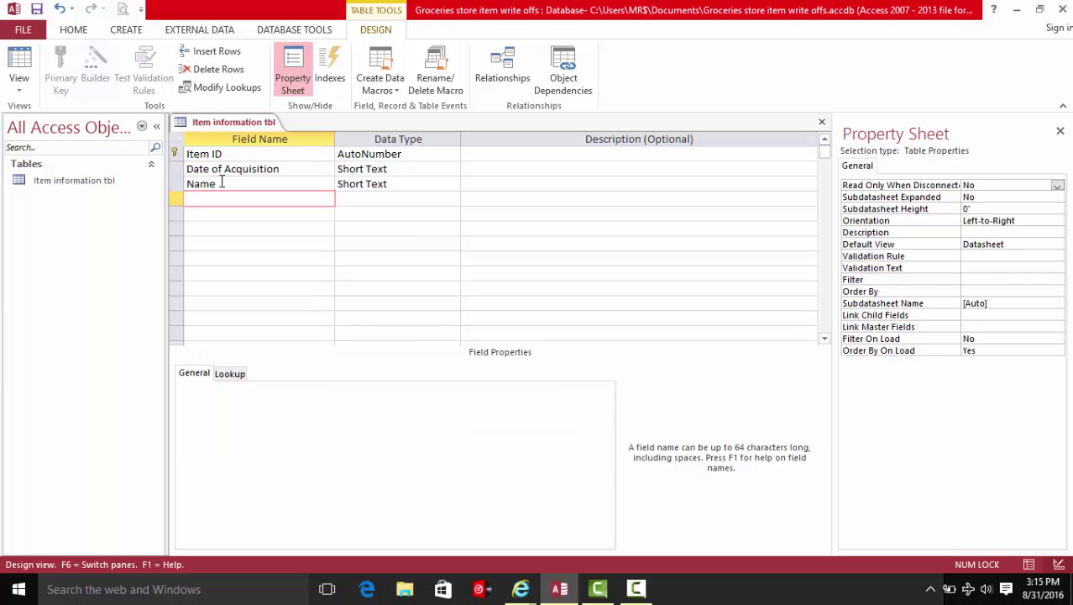
Add a field called "Description" below the Name field.
text(Descr)
key(BackSpace)
key(BackSpace)
text(ciription)
scroll(222, 181, down, 1)
key(BackSpace)
key(BackSpace)
key(BackSpace)
key(BackSpace)
key(BackSpace)
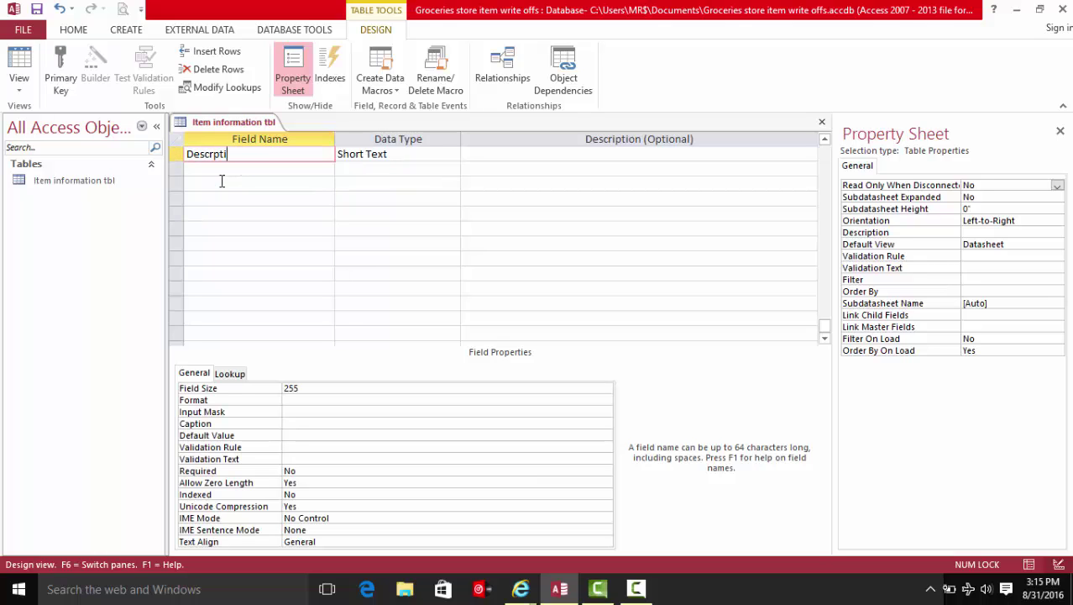
text(iption)
key(Down)
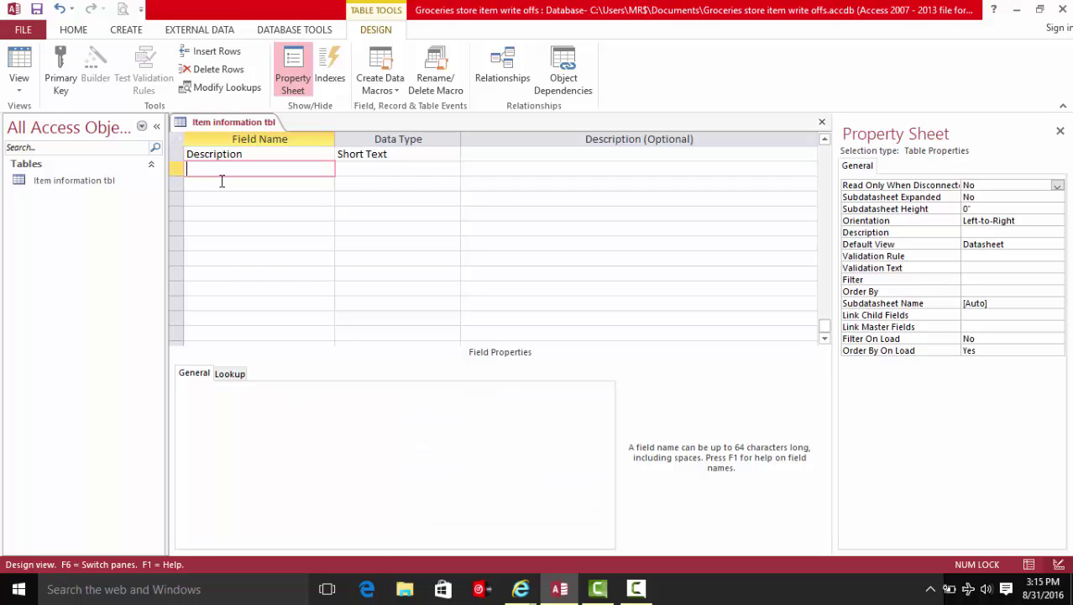
Add a field called "Cost Price" below the Description field.
text(Price)
key(Up)
key(Insert)
text(Name)
key(Down)
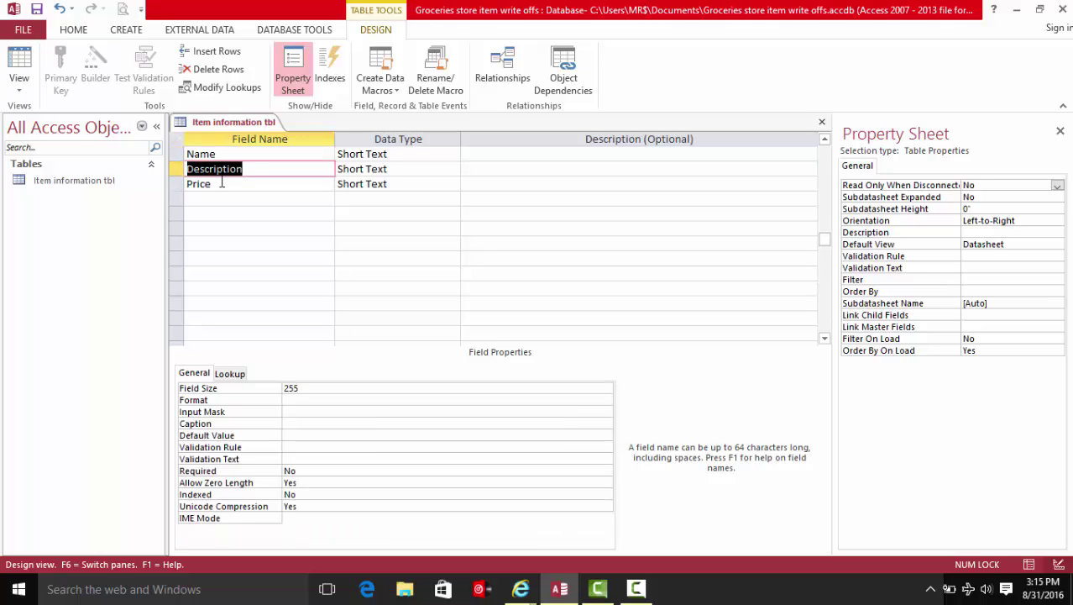
key(Down)
text(Cost Price)
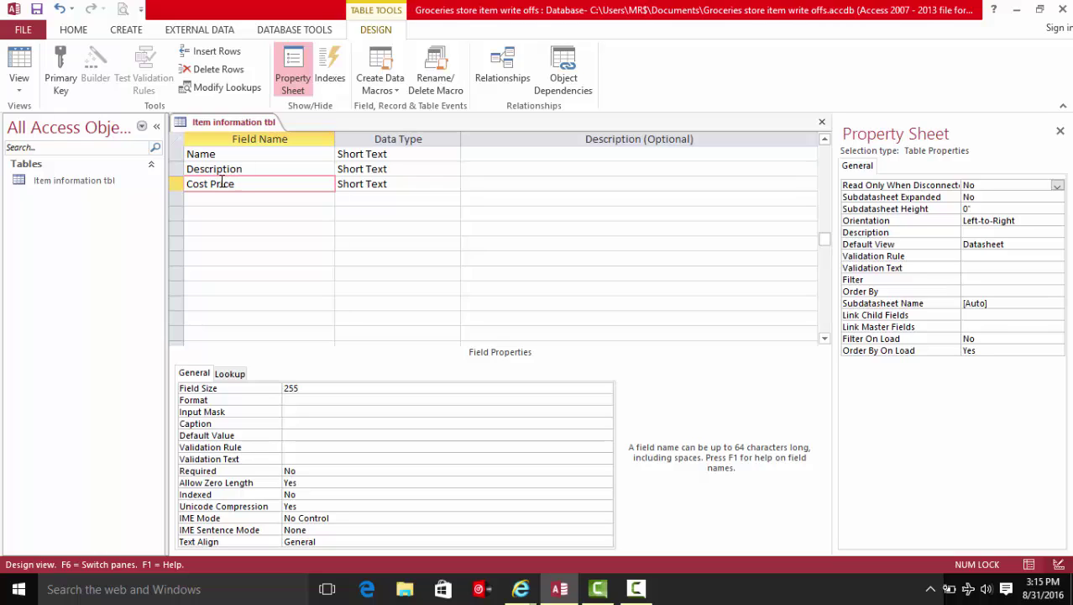
Add the fields "Markup/Down Rate" and "Sell Price" below Cost Price.
key(Down)
text(Mark)
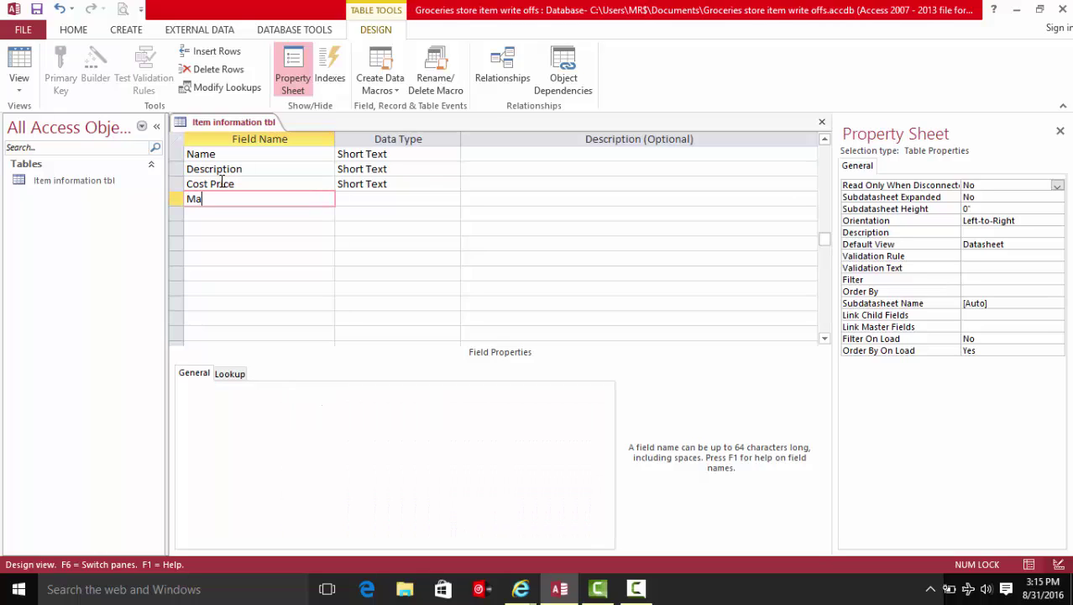
text(up/Down Rate)
key(Down)
text(Sellin)
key(BackSpace)
key(BackSpace)
text(Price)
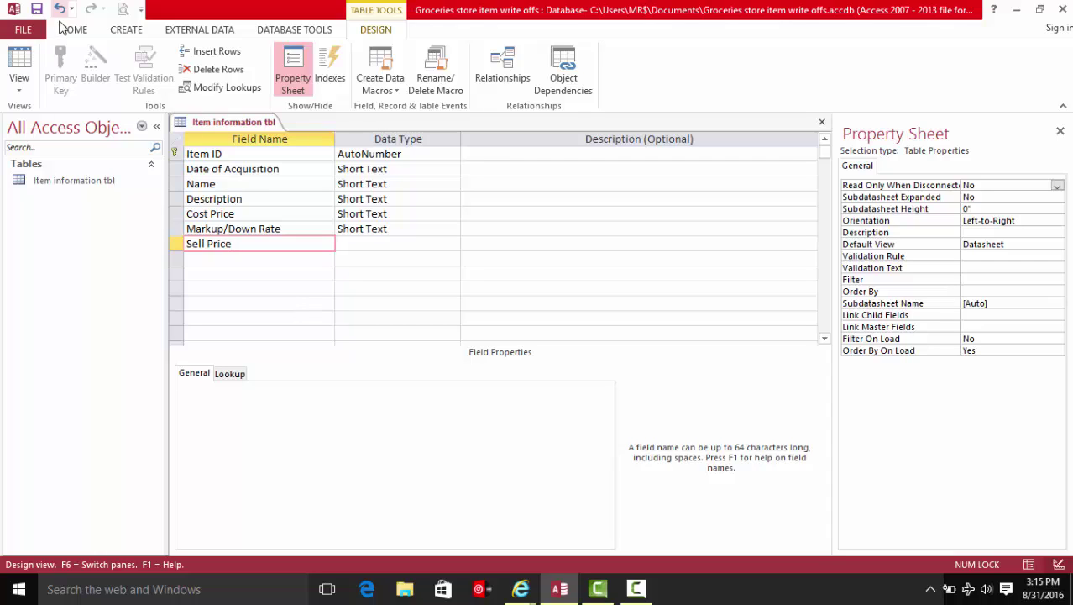
key(ctrl+z)
key(ctrl+y)
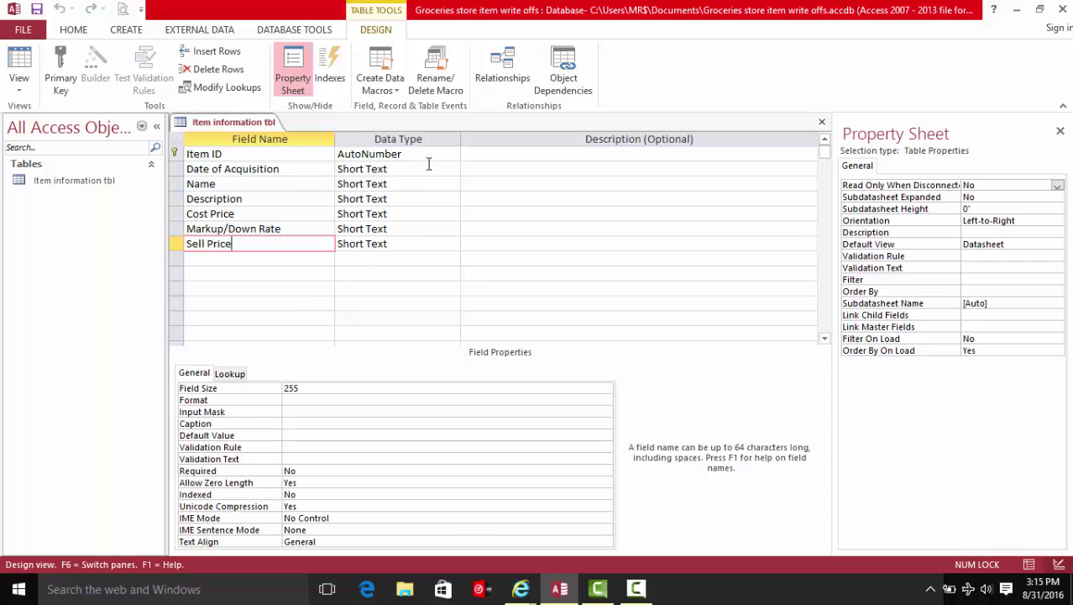
Set the data type of Date of Acquisition to Date/Time and of Cost Price to Currency.
click(453, 169)
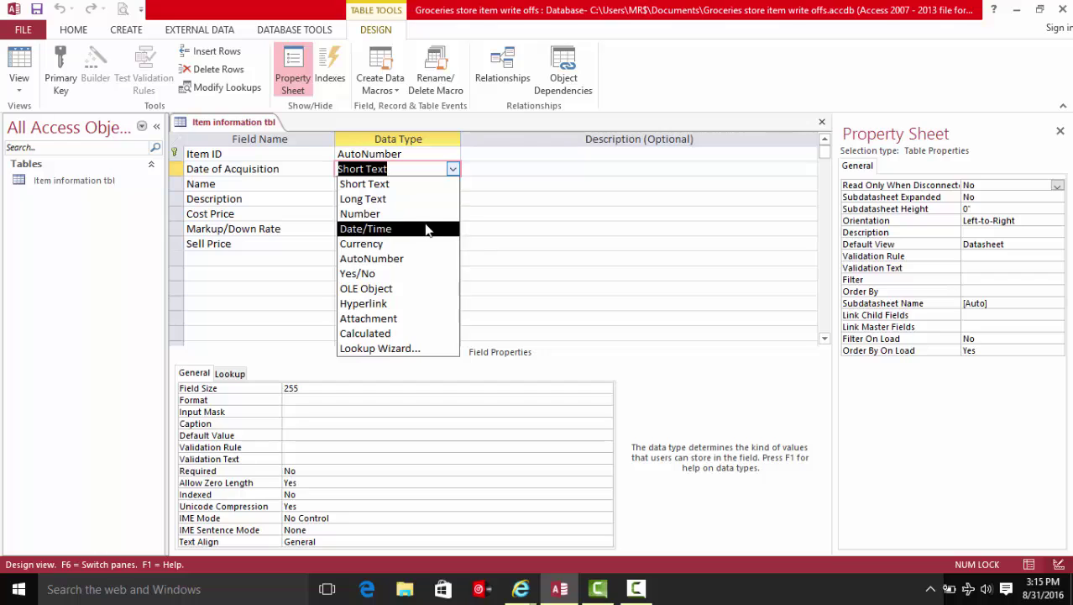
click(428, 228)
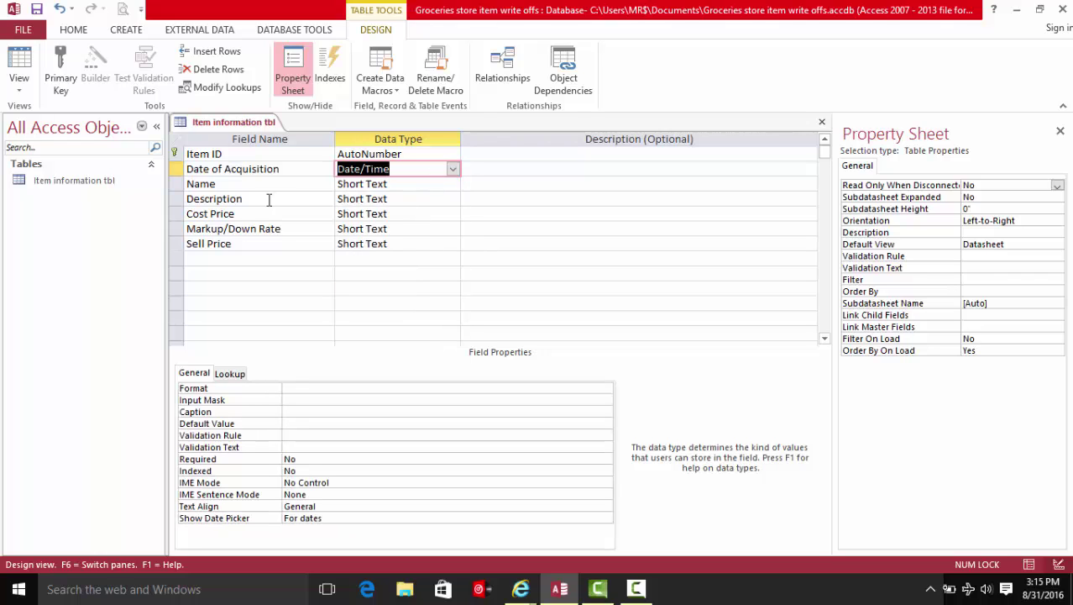
click(448, 213)
click(453, 214)
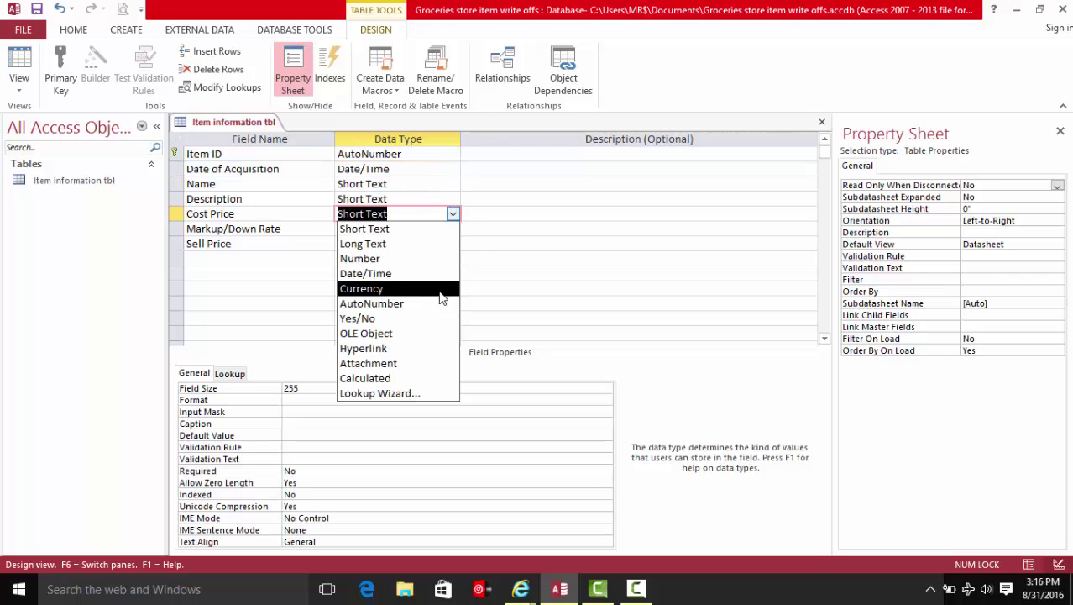
click(442, 289)
Set the data type of Markup/Down Rate to Number and of Sell Price to Currency.
click(453, 230)
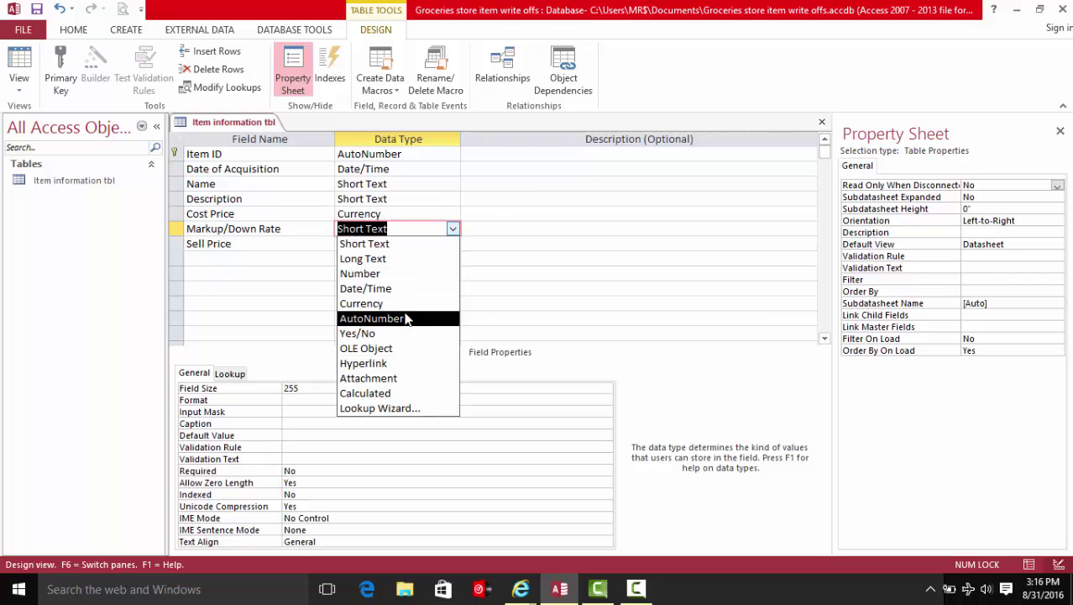
click(405, 275)
click(453, 243)
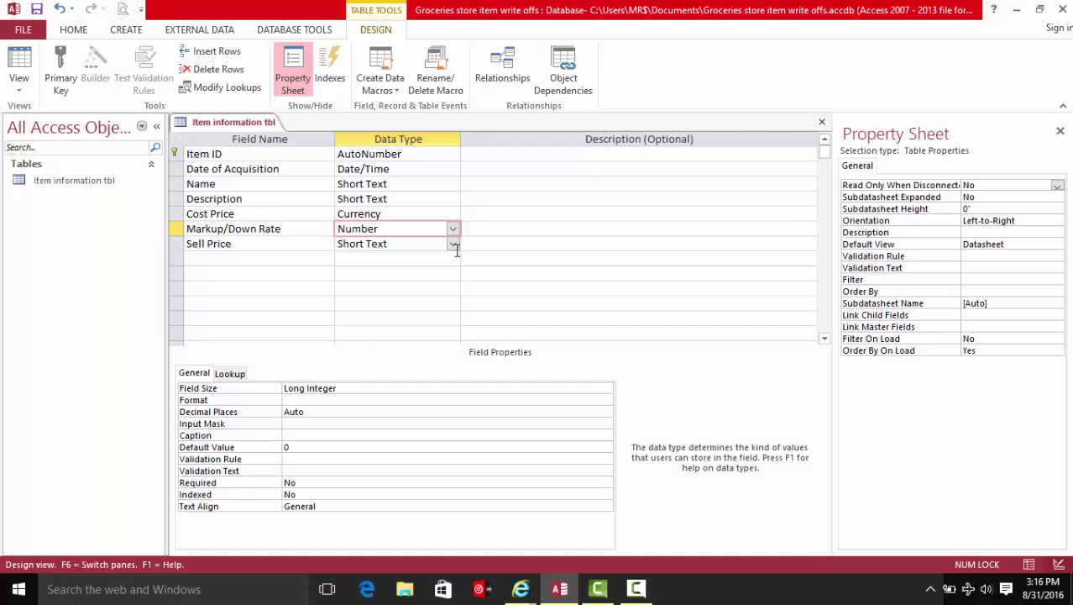
click(453, 244)
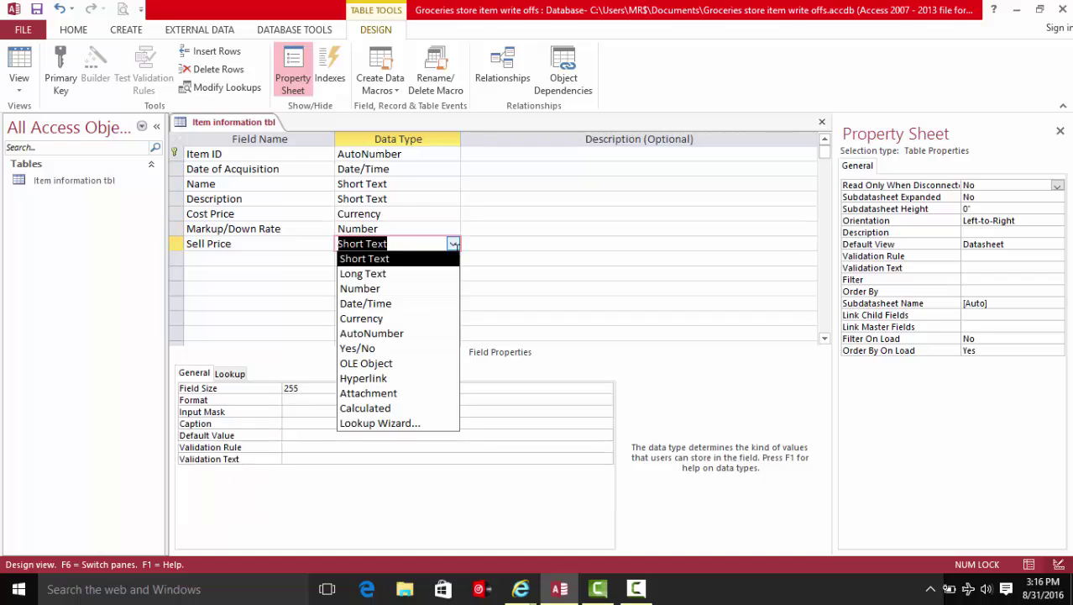
click(444, 319)
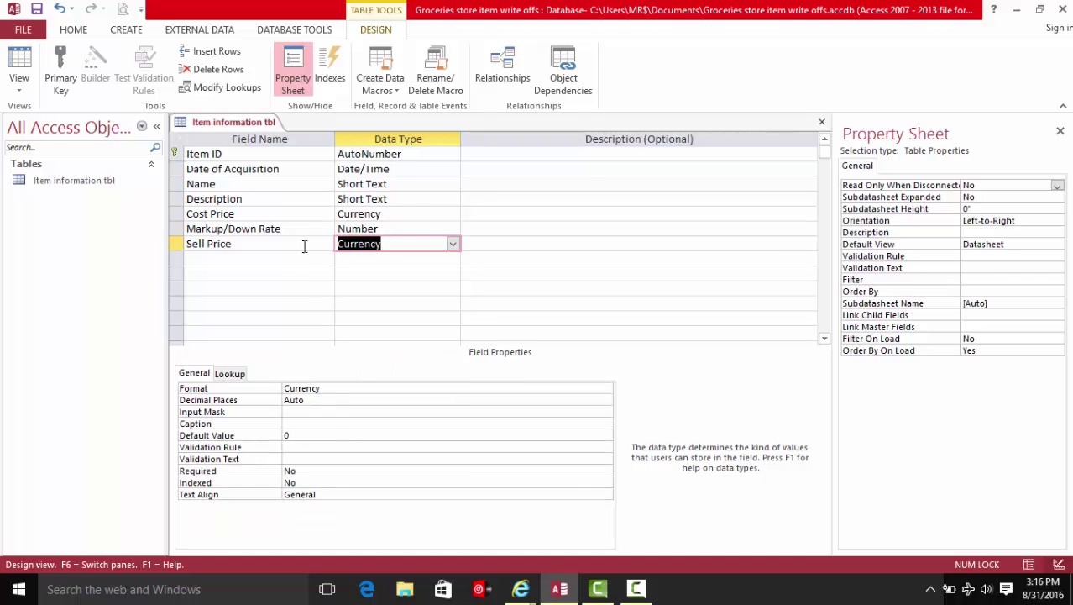
Set the Format property of the Markup/Down Rate field to Percent.
click(388, 229)
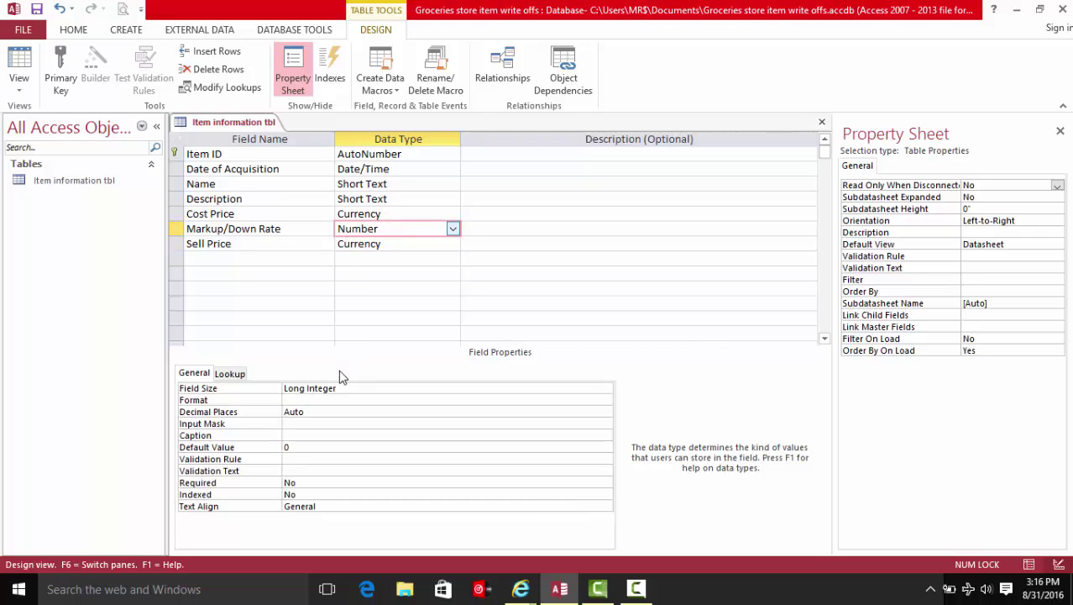
click(328, 412)
click(340, 400)
click(605, 402)
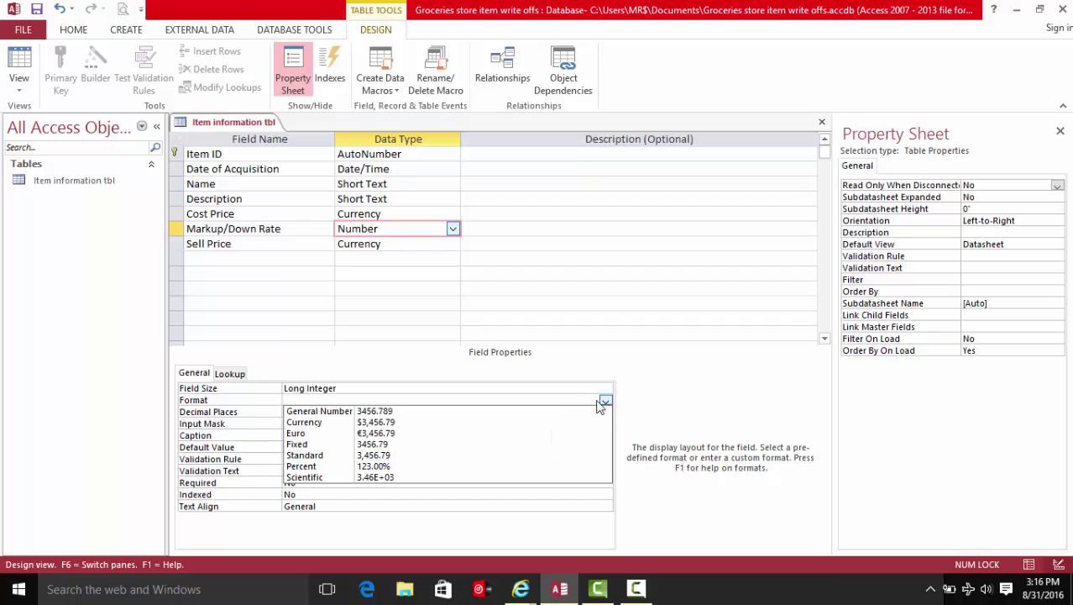
click(378, 466)
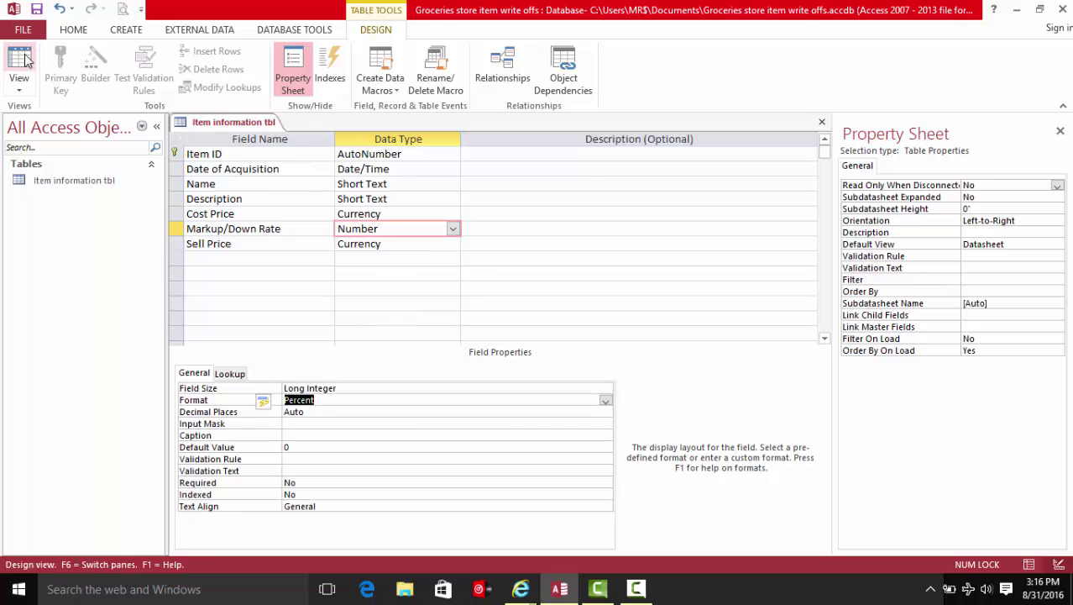
Close the item information table and create a new blank table in the database.
right_click(217, 123)
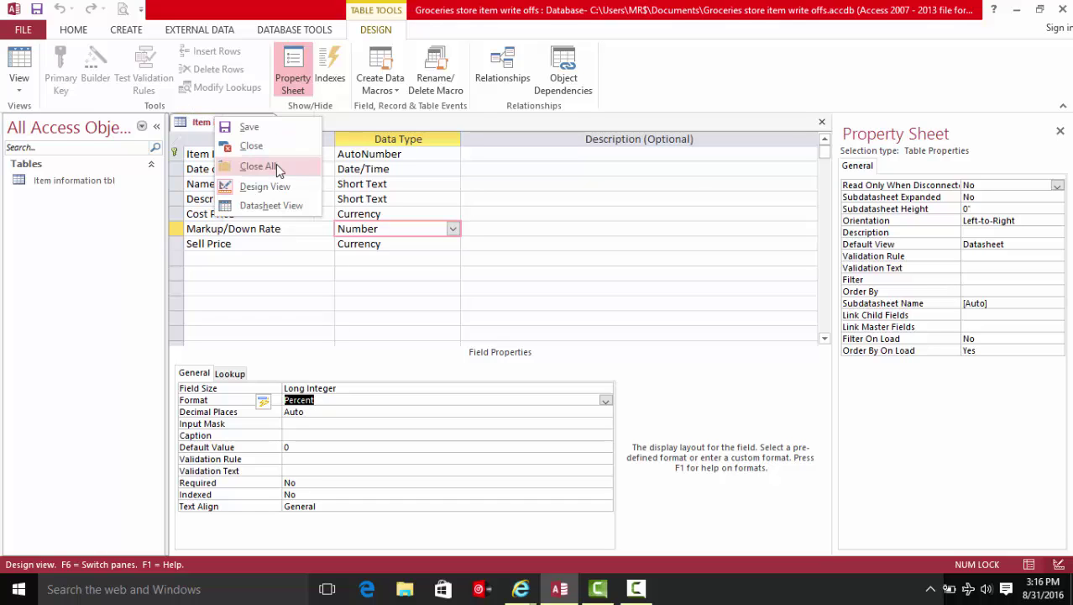
click(258, 167)
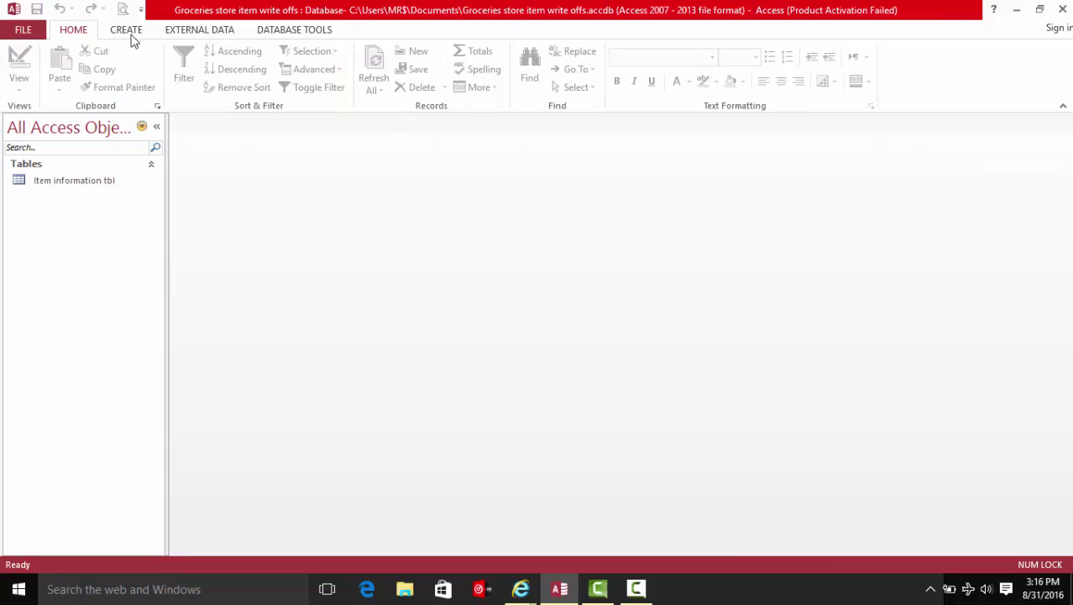
click(139, 33)
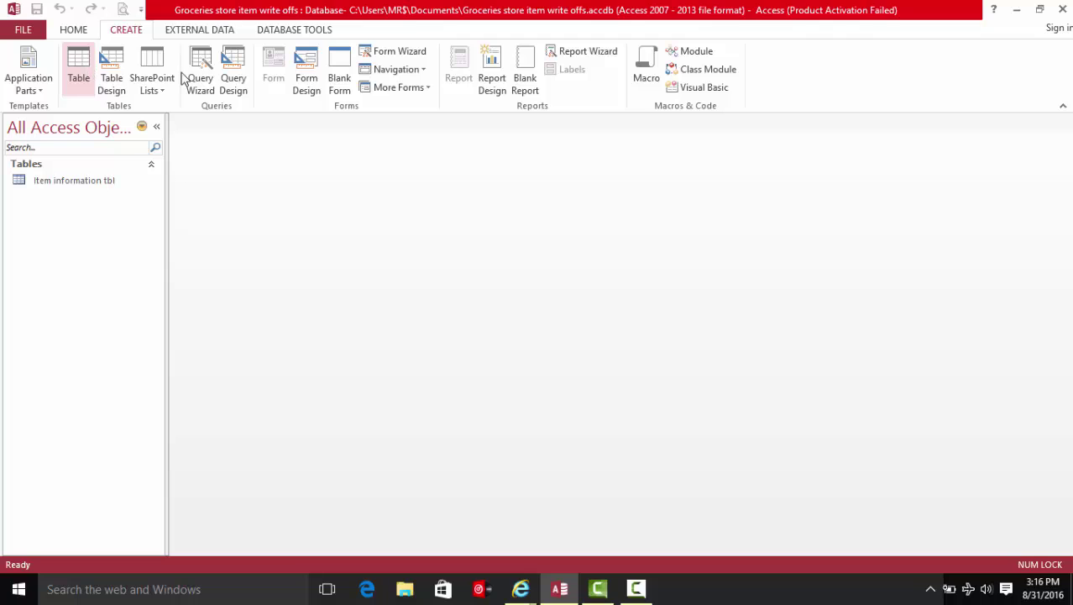
click(80, 72)
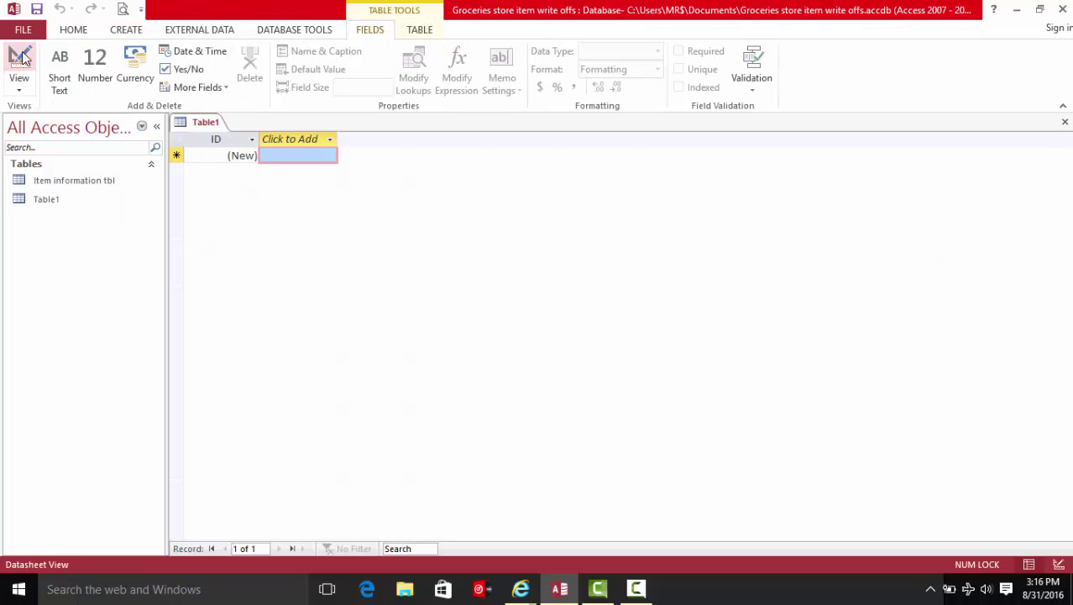
Save the new table as "write off tbl" and switch it to Design View.
click(21, 63)
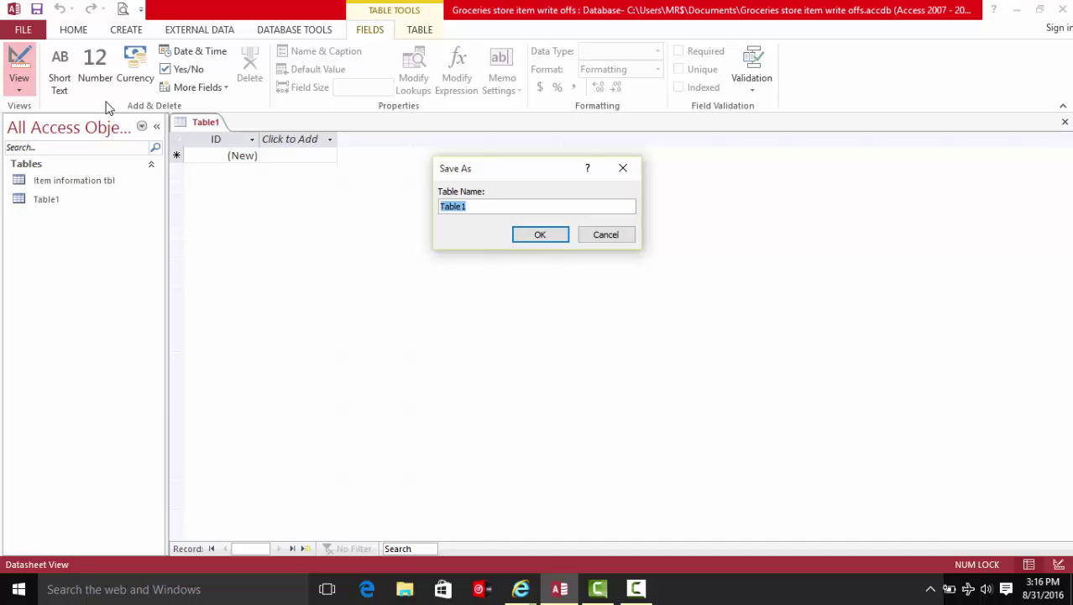
text(write off tbl)
key(Return)
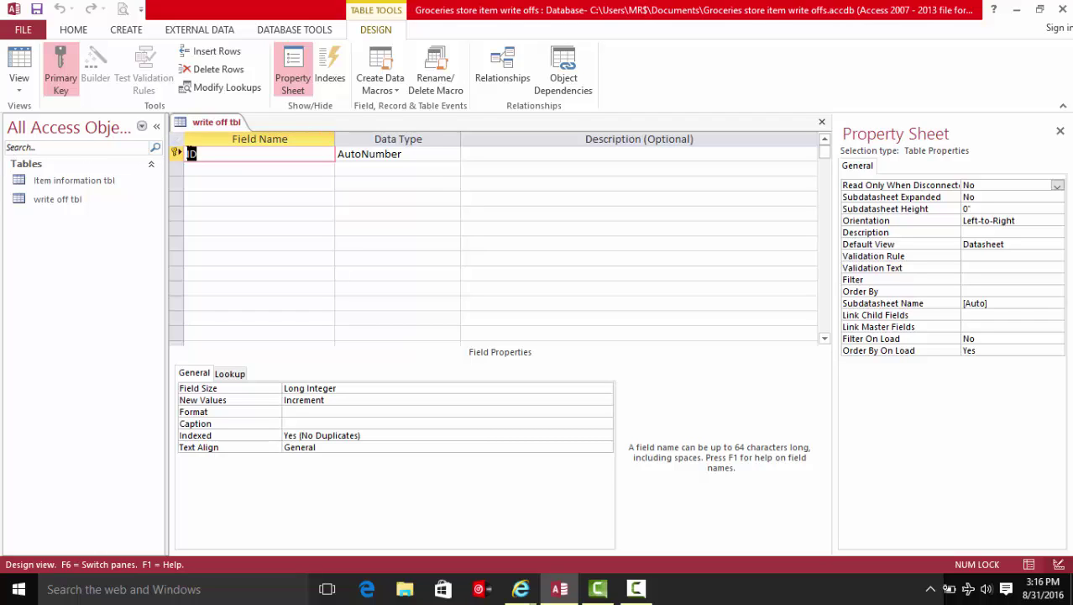
Add the fields Item Name, Write off Code and Quantity below the ID field.
click(199, 168)
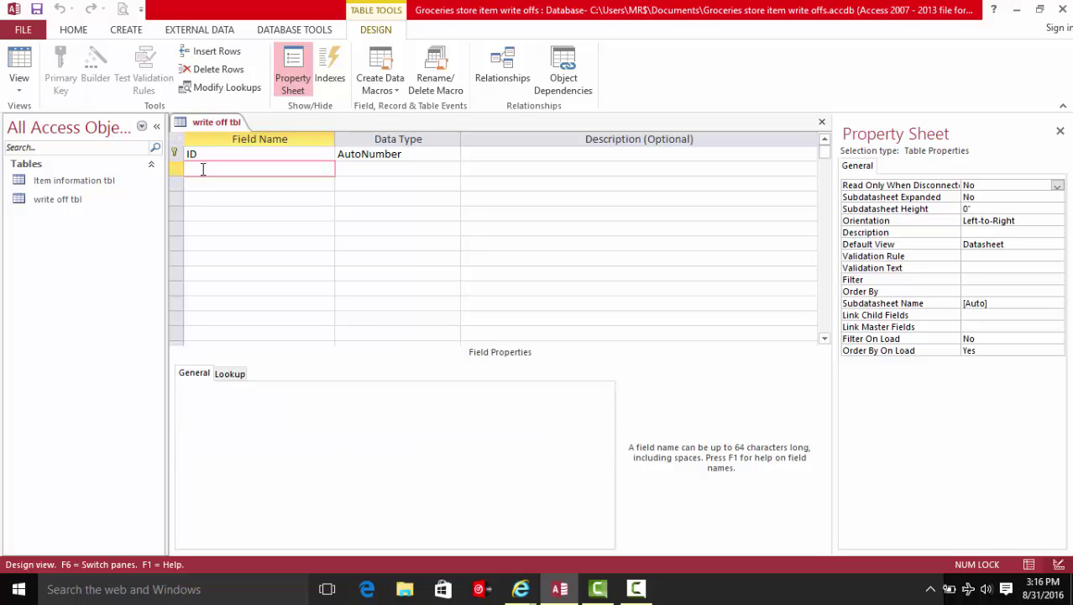
text(Item Name)
key(Down)
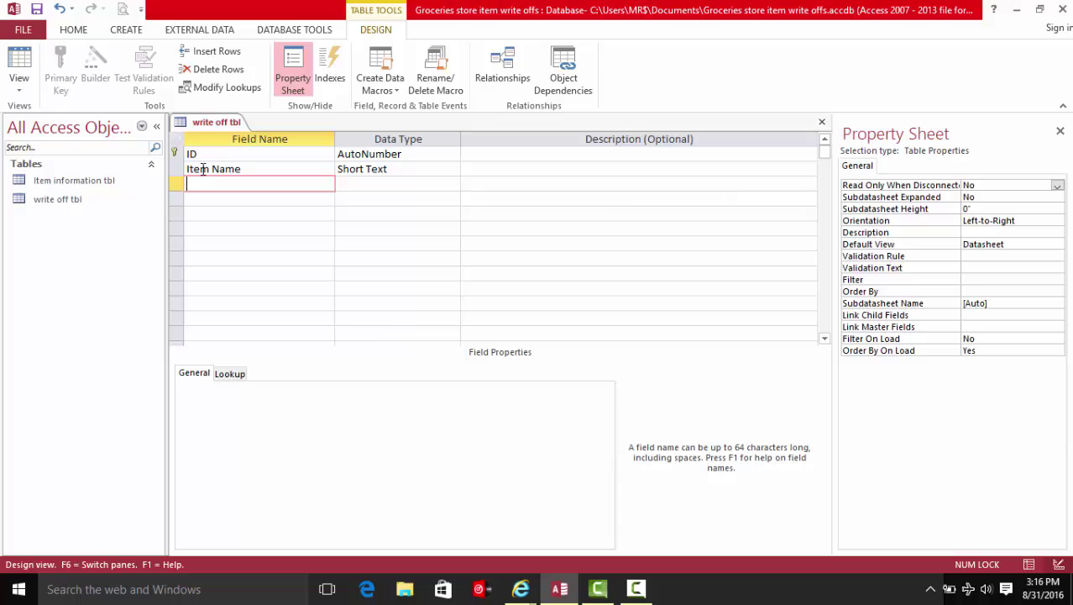
text(Write off Code)
key(Down)
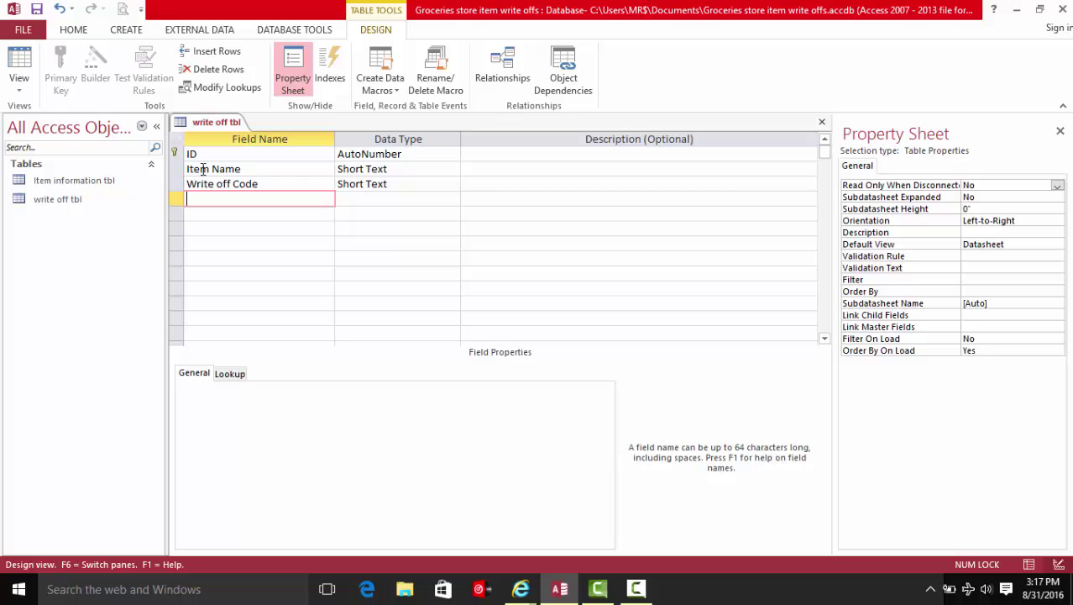
text(Quantity)
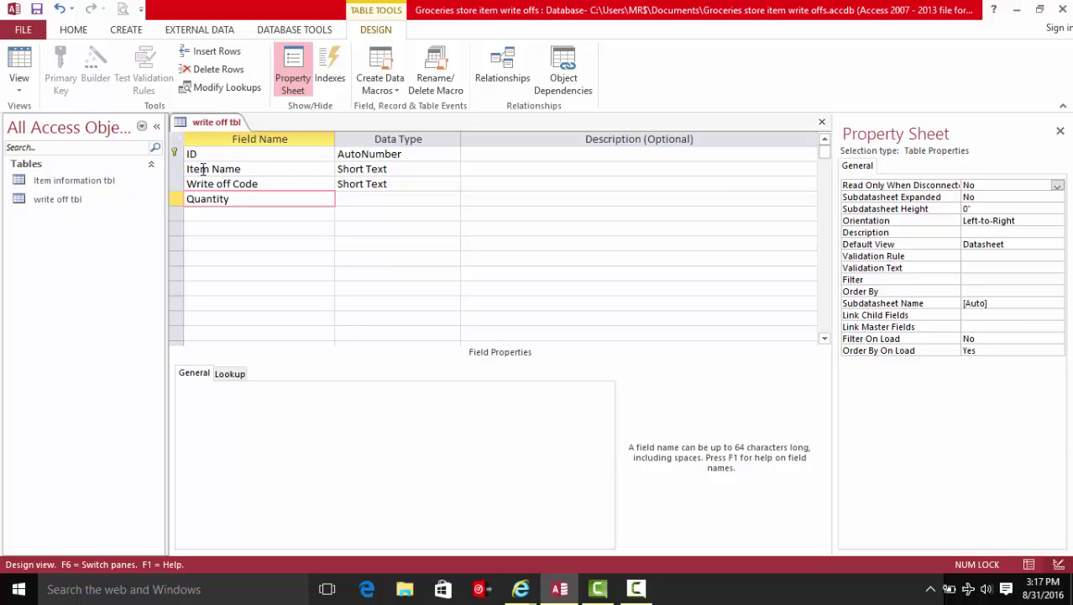
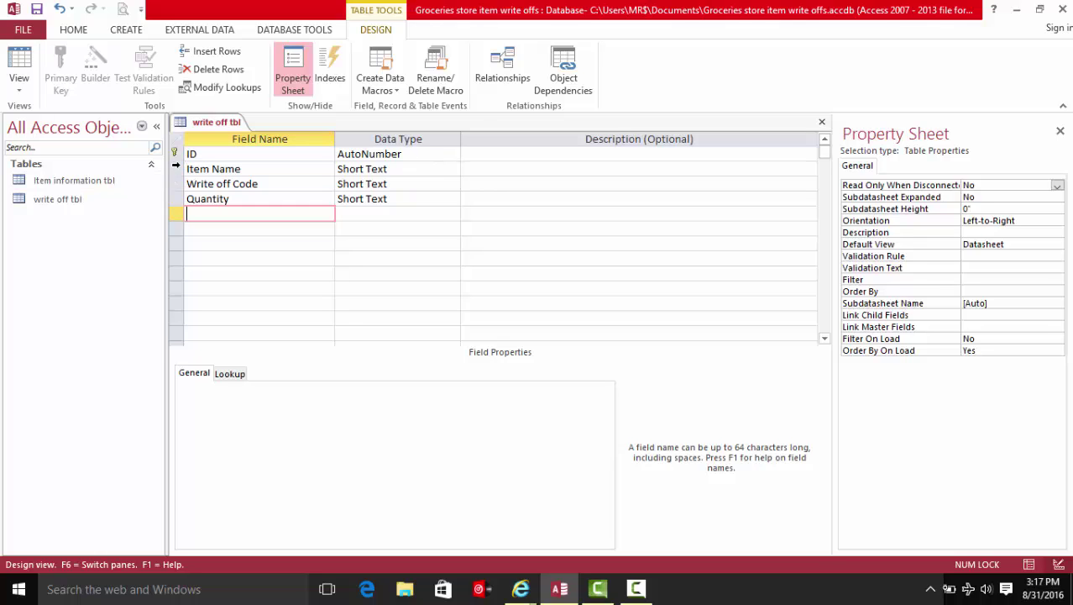
click(178, 169)
right_click(178, 169)
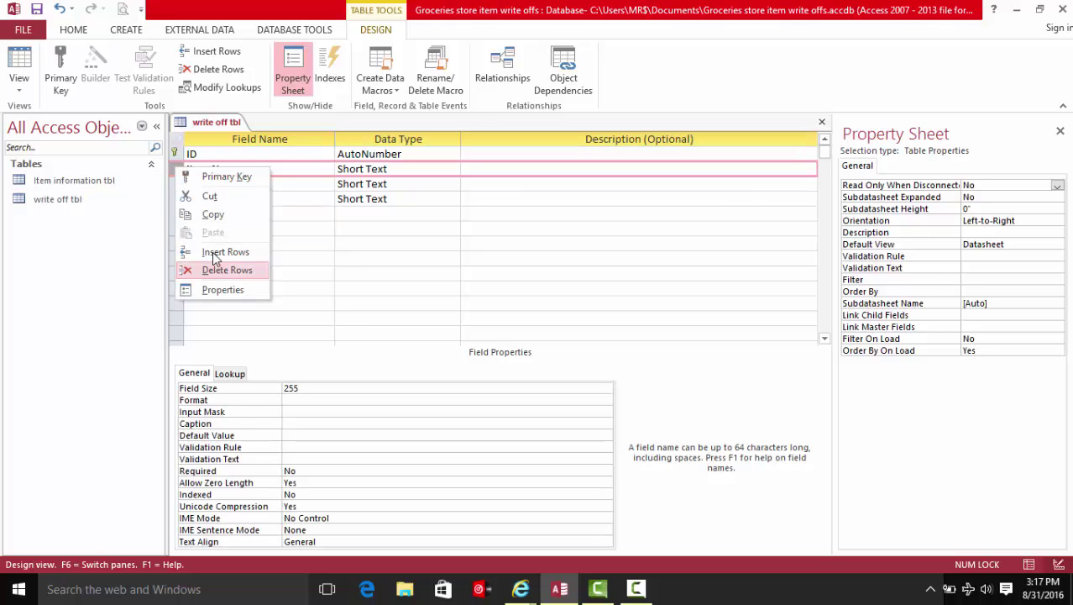
click(205, 269)
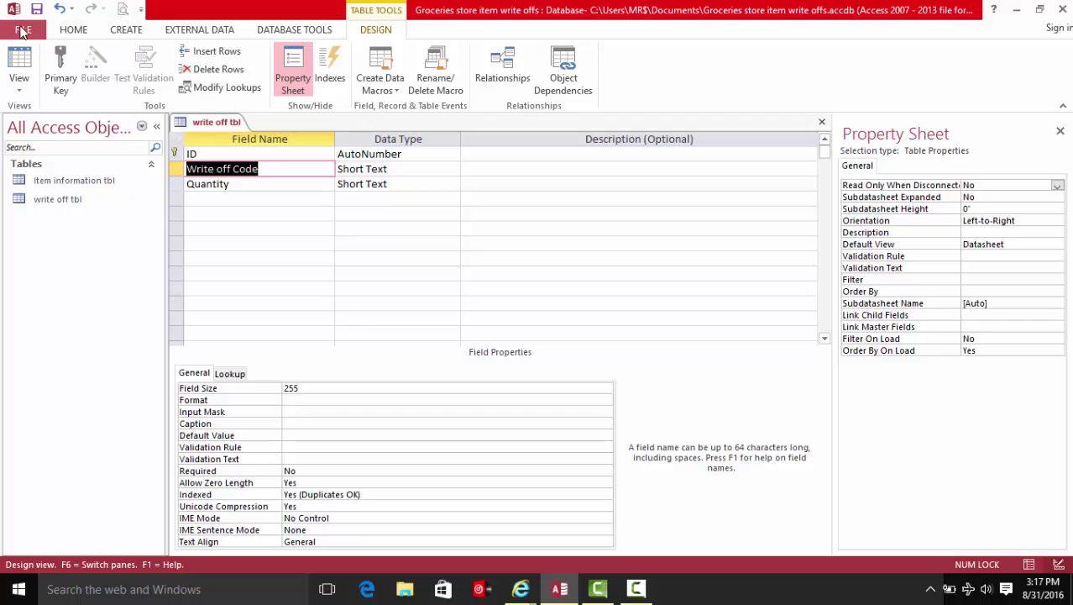
click(59, 9)
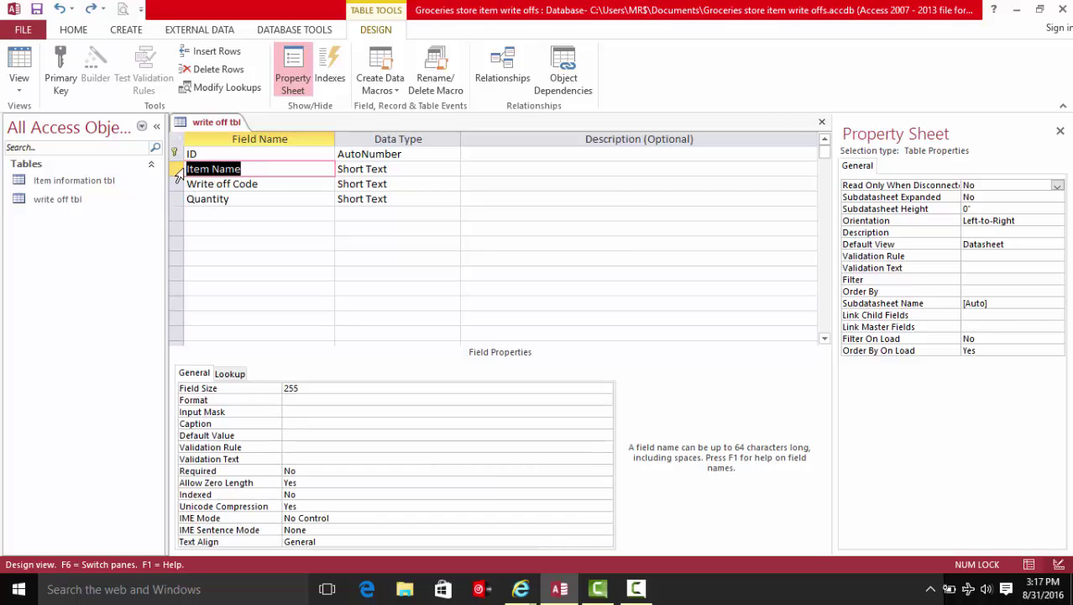
Insert a field named "Date of write off" above Item Name and set its data type to Date/Time.
click(177, 169)
right_click(178, 169)
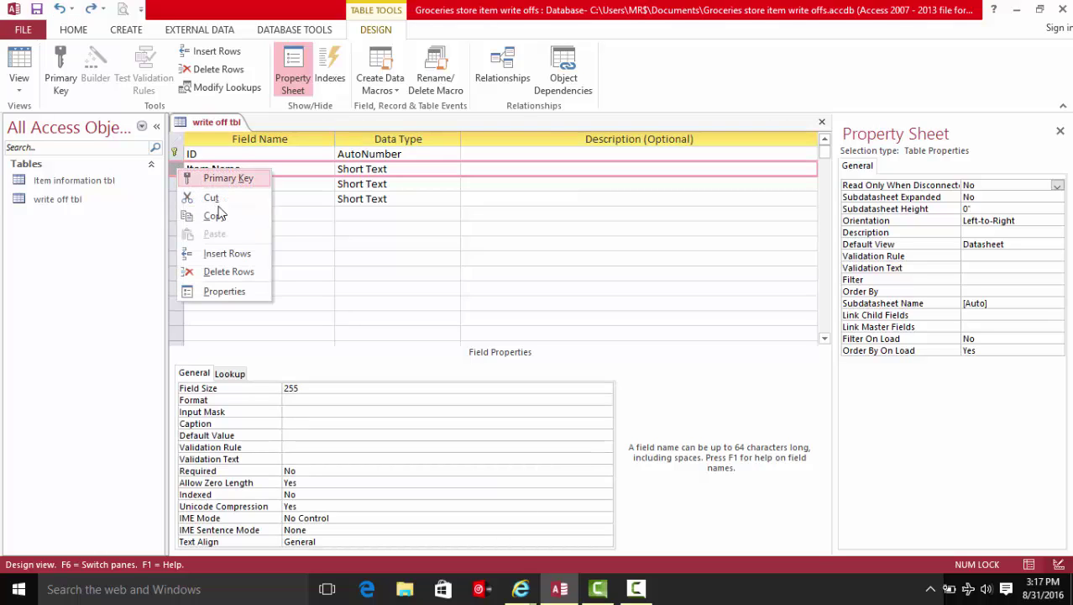
click(230, 257)
click(219, 169)
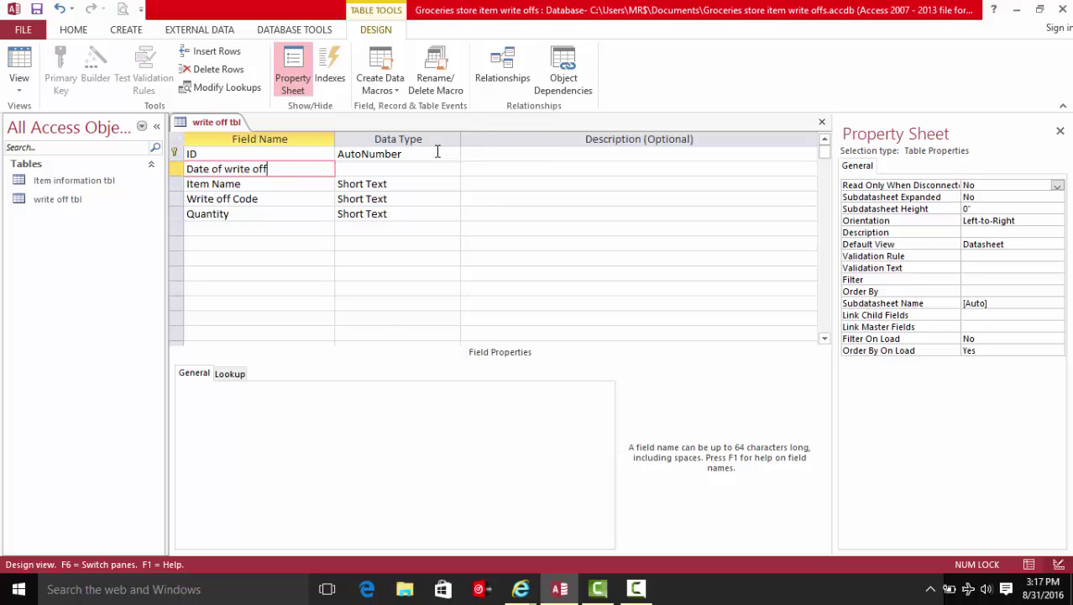
text(Date of write off)
click(452, 169)
click(453, 168)
click(416, 231)
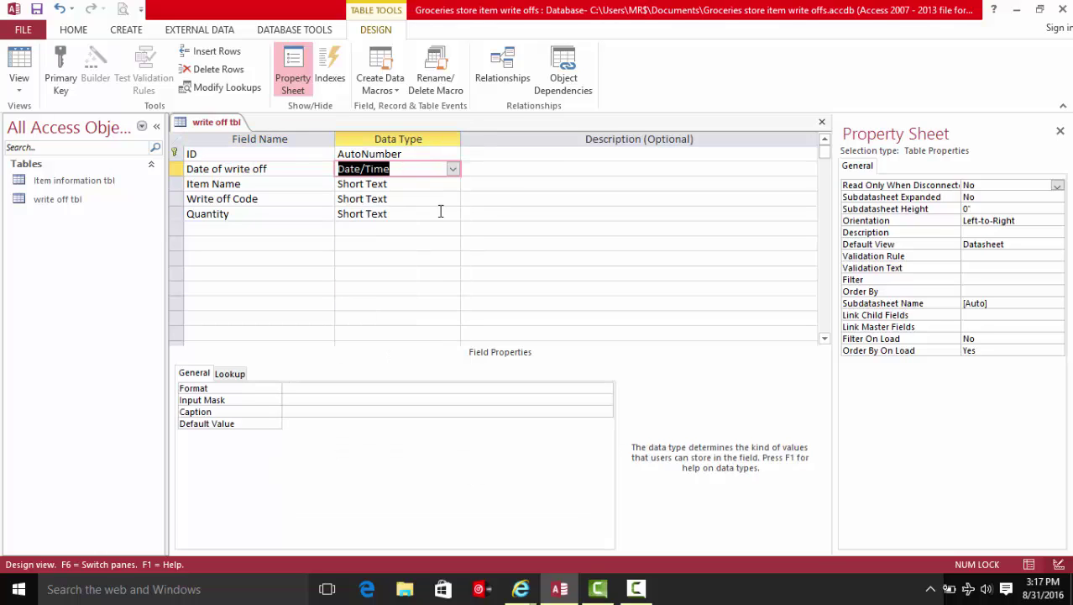
Start a Lookup Wizard for the Item Name field, taking its values from Item information tbl with both tables and queries listed.
click(454, 184)
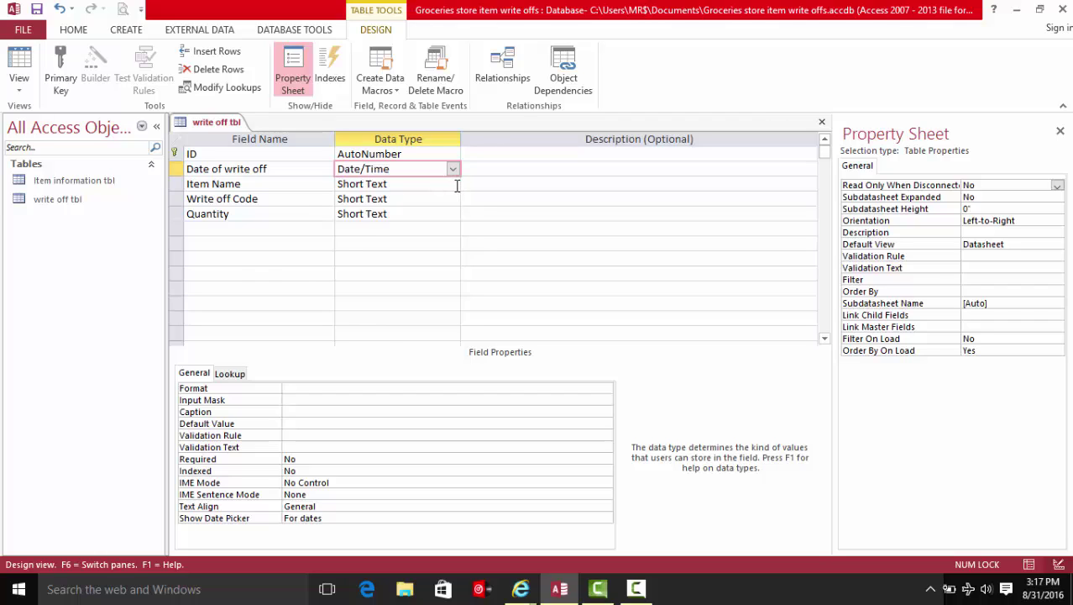
click(453, 184)
click(419, 371)
text(l)
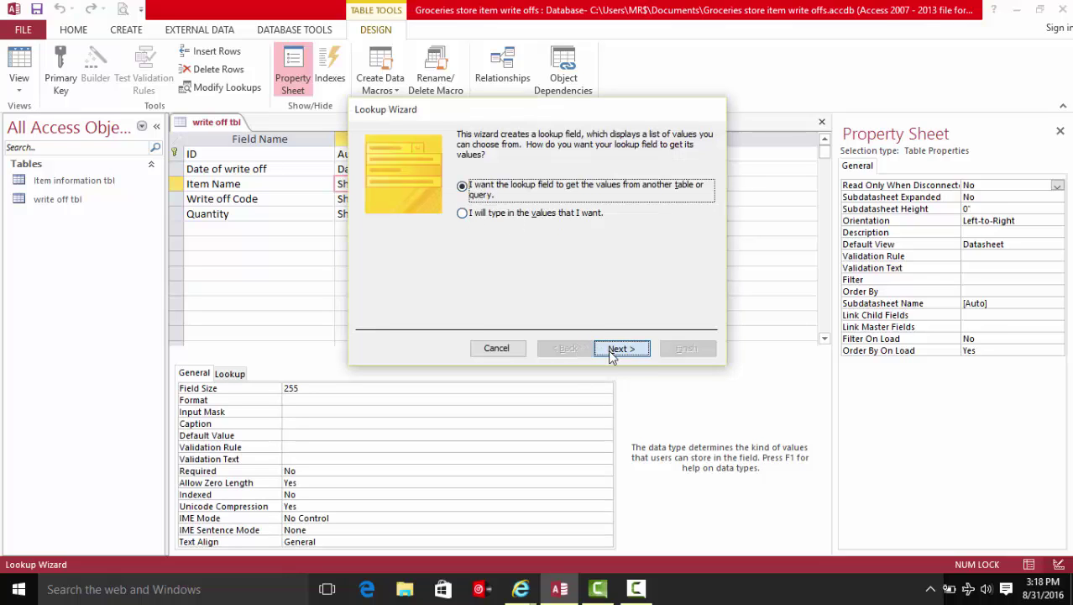
click(617, 347)
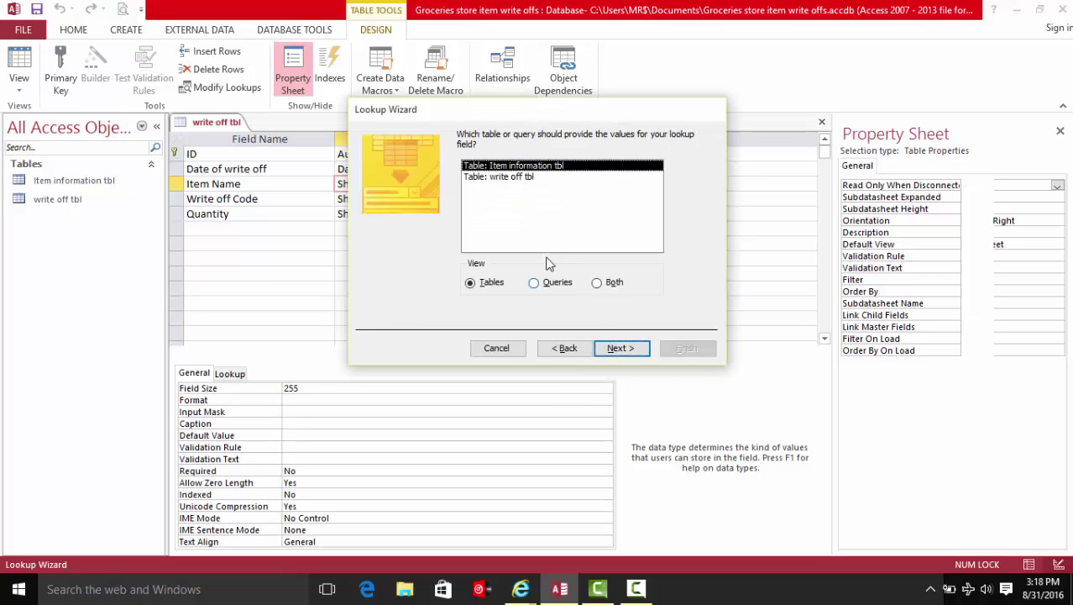
click(598, 285)
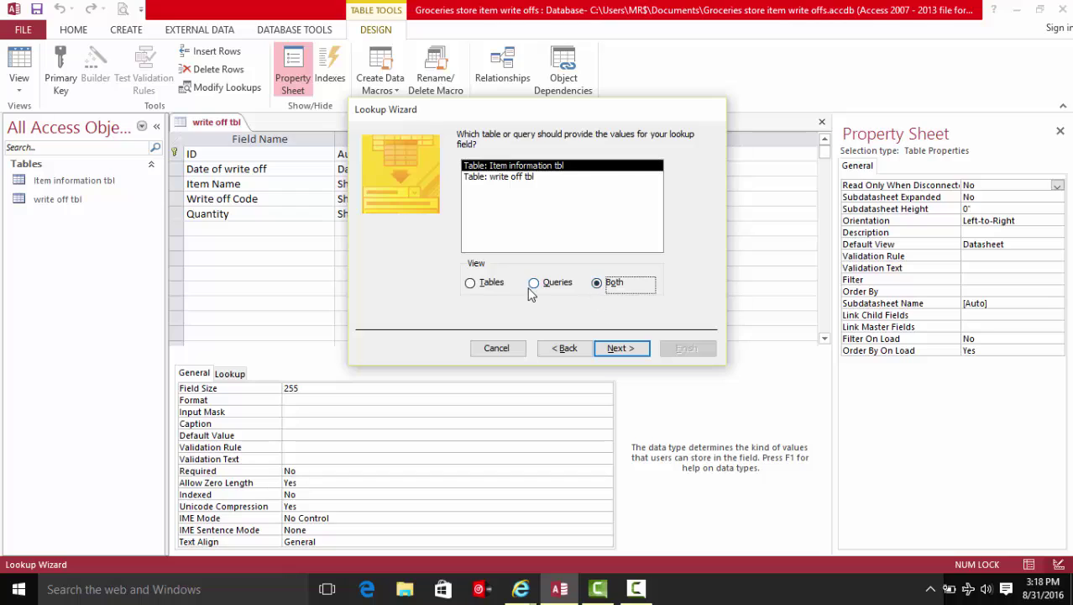
click(621, 347)
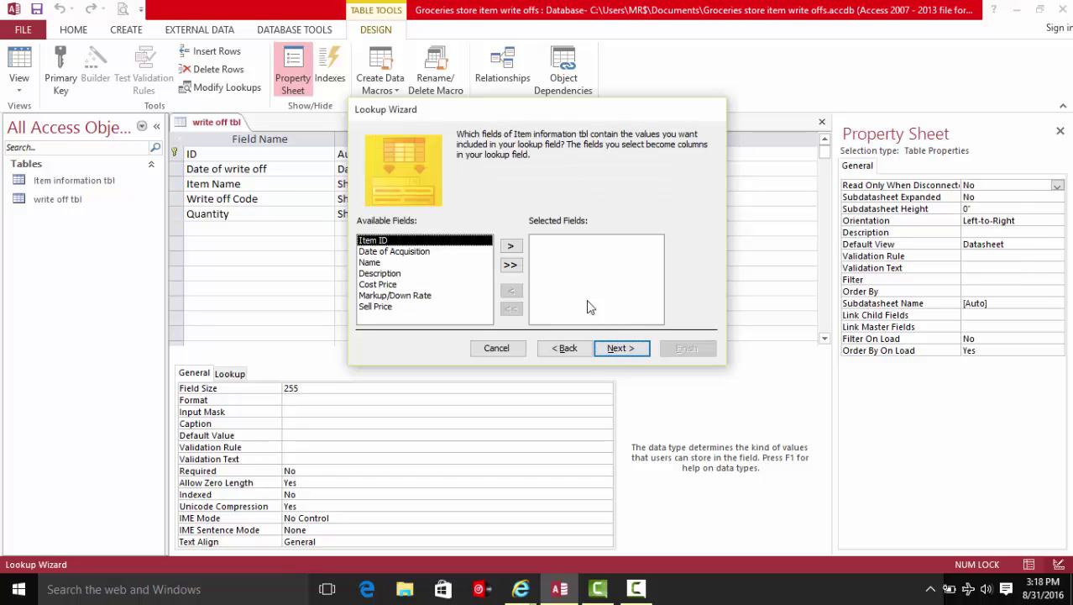
Include the Name field in the lookup, sort it ascending by Name, and finish the wizard.
double_click(376, 263)
click(621, 348)
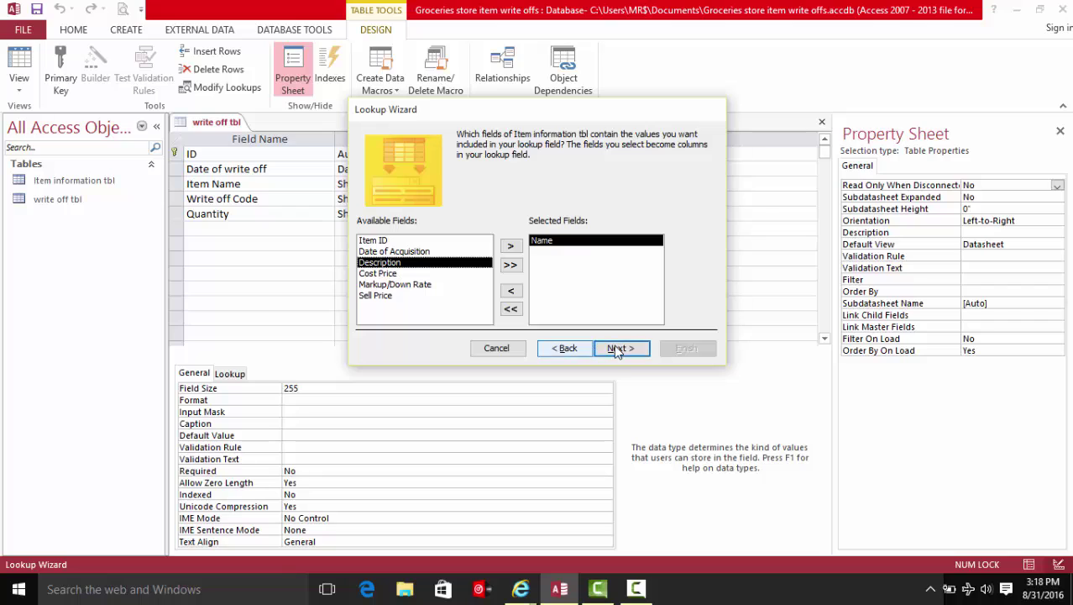
click(620, 348)
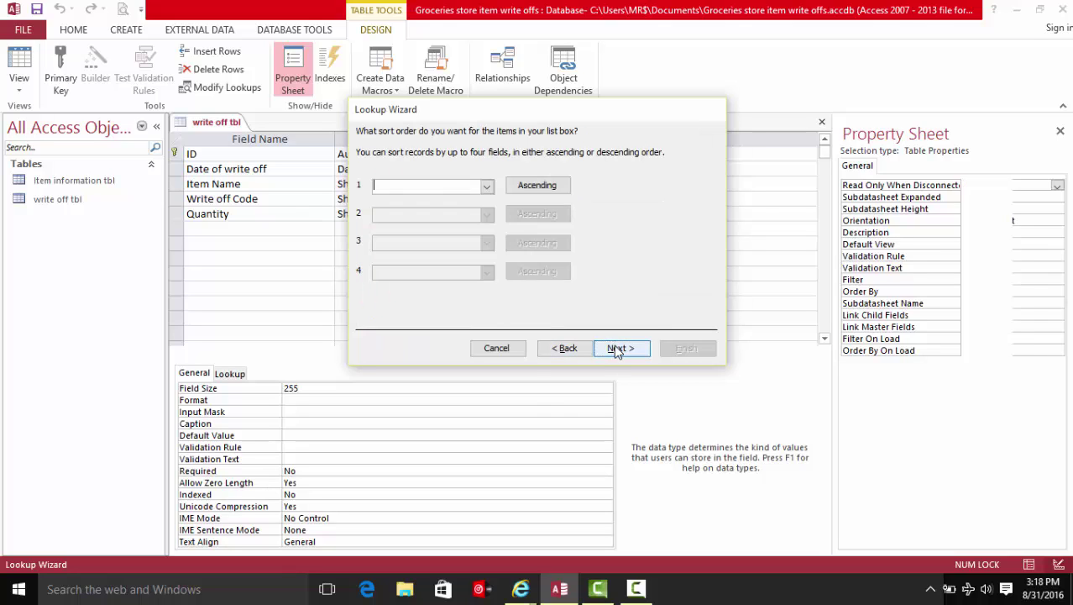
click(487, 187)
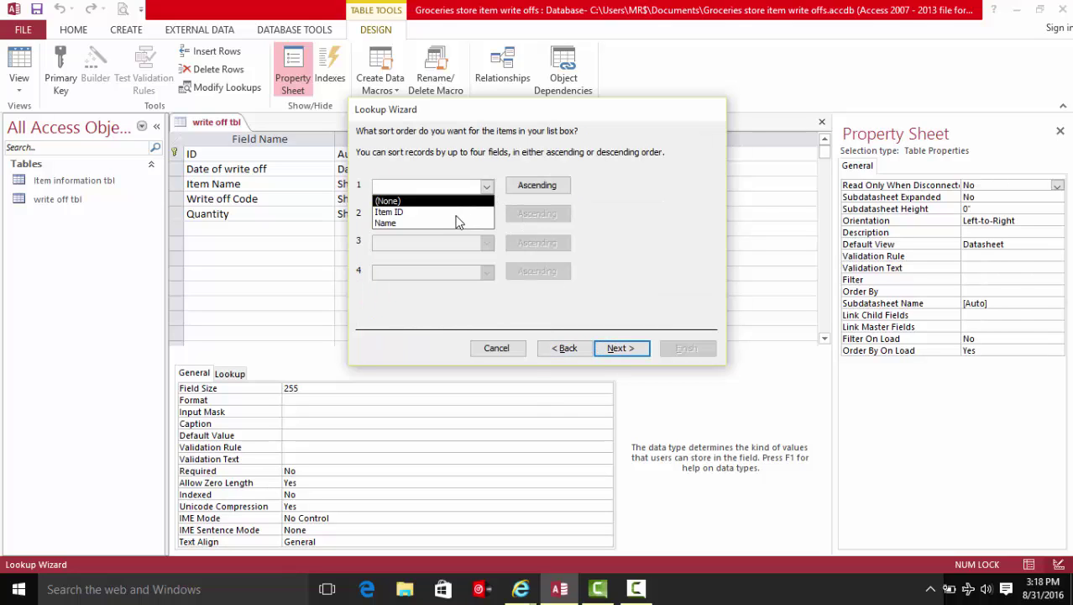
click(454, 223)
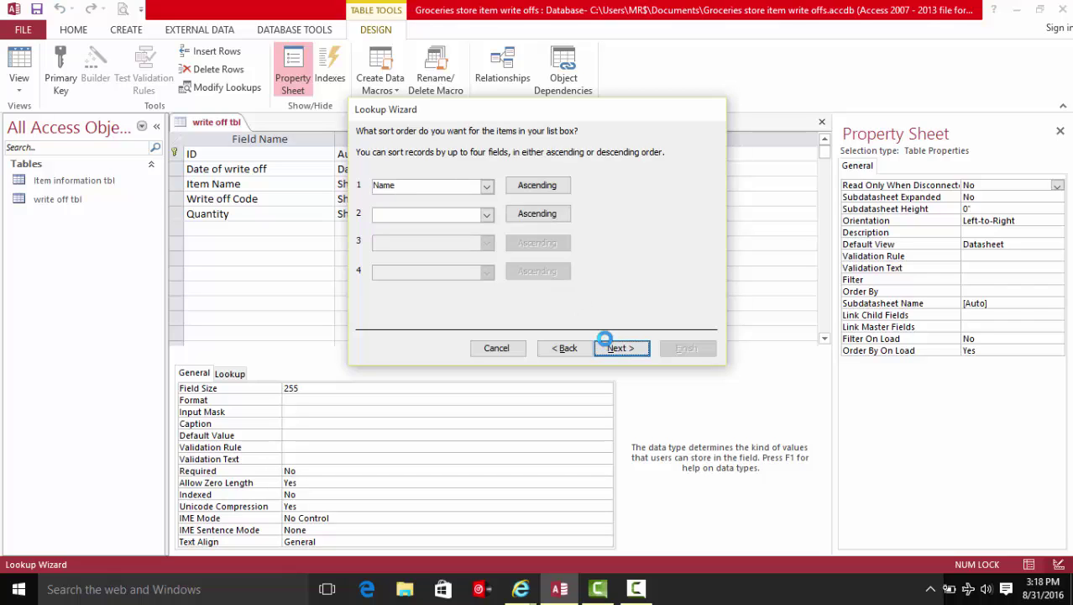
click(619, 348)
click(697, 347)
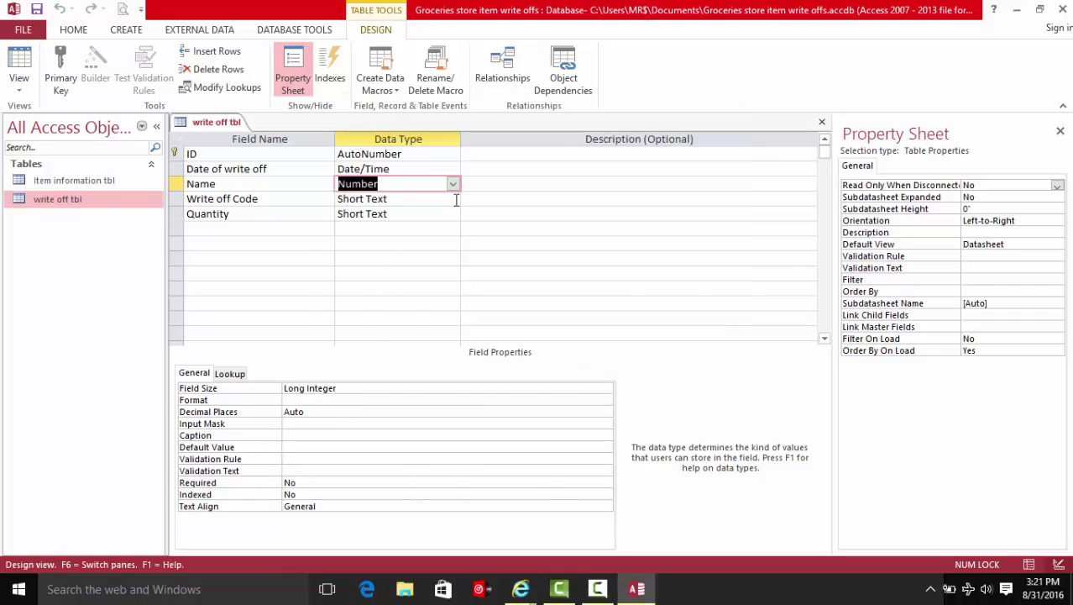
Start a Lookup Wizard for the Write off Code field with the option to type in the values.
click(456, 199)
click(454, 199)
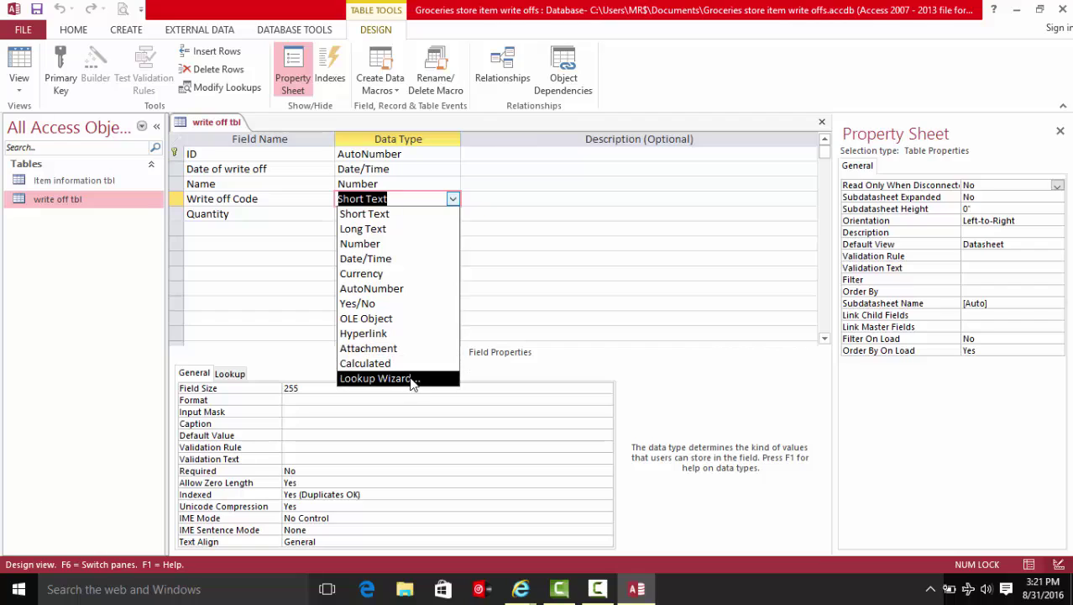
click(413, 379)
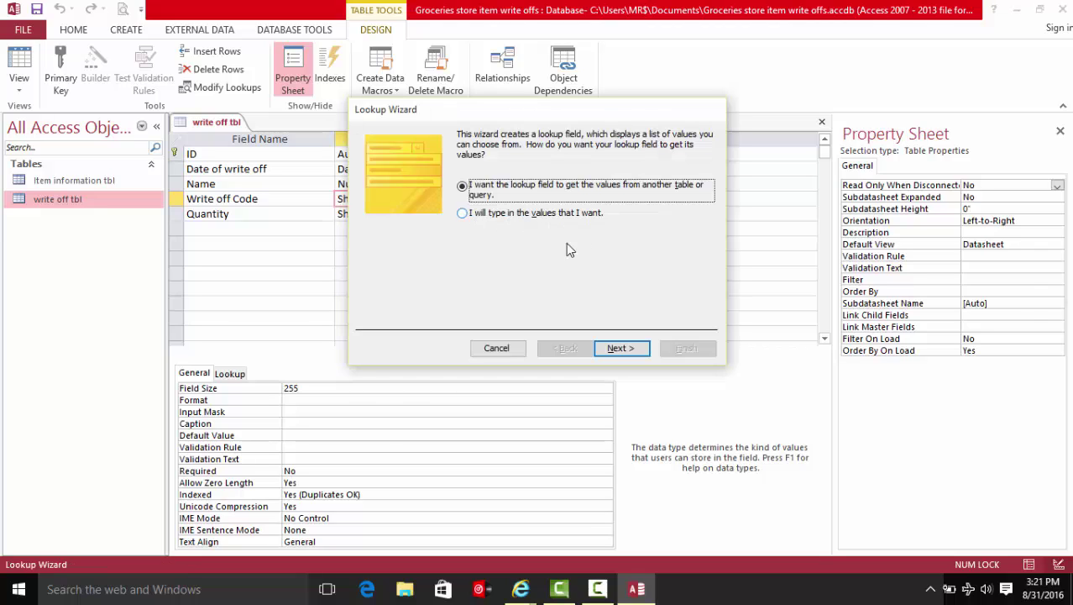
click(462, 212)
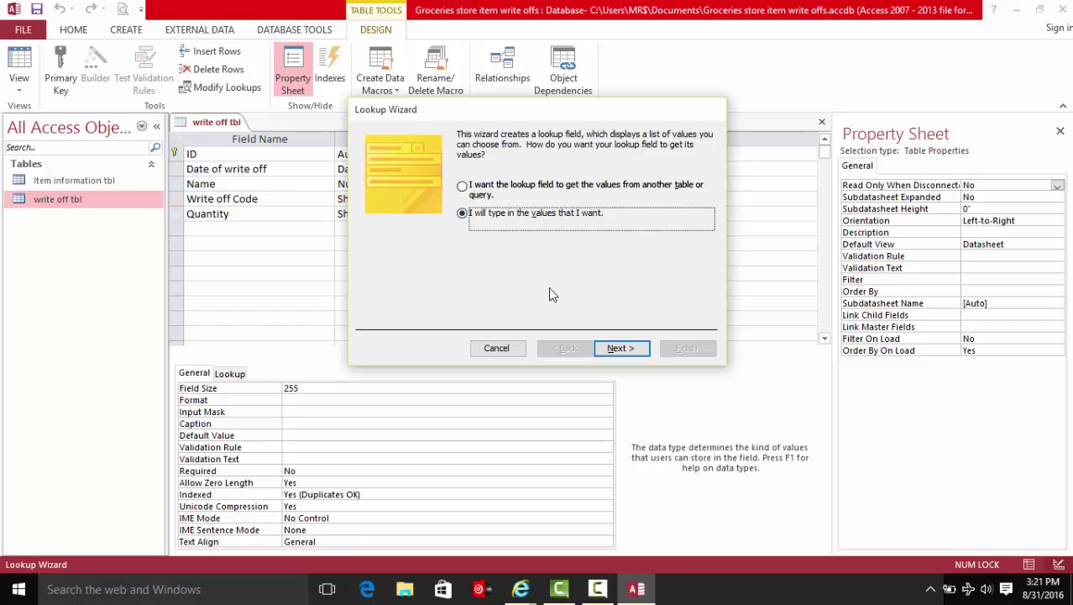
click(620, 348)
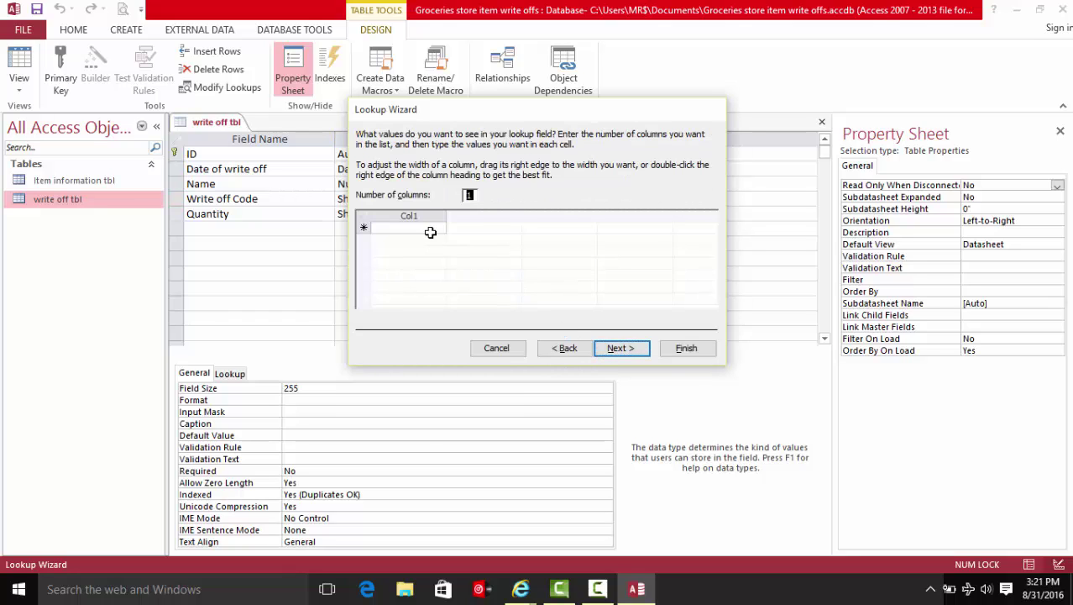
Enter Out of Code, Damaged and Sample as the Write off Code lookup values and finish the wizard.
click(433, 230)
text(Out of Cod)
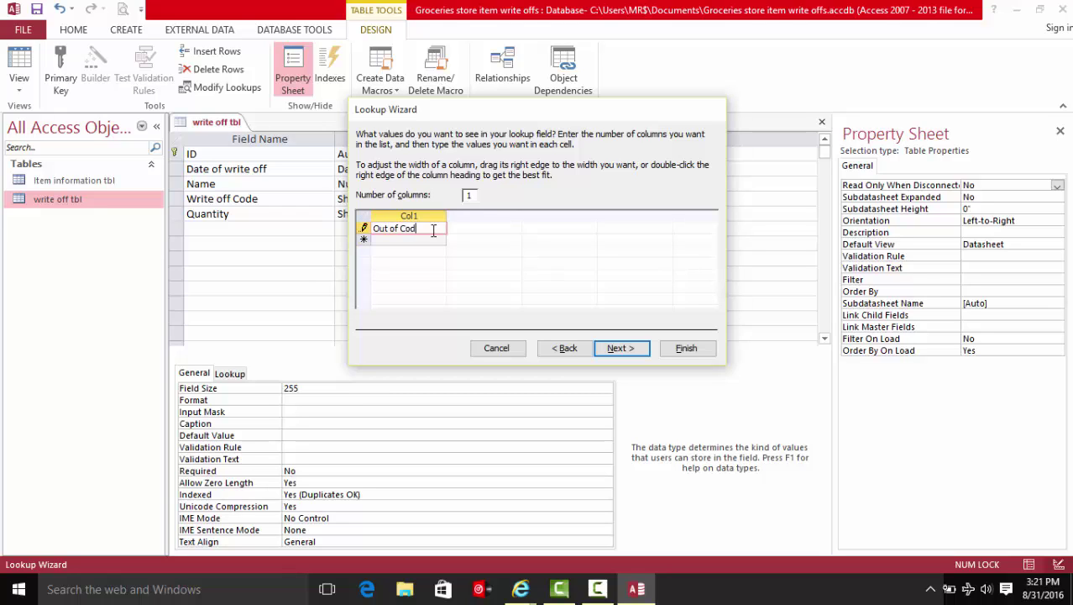
text(e)
key(Return)
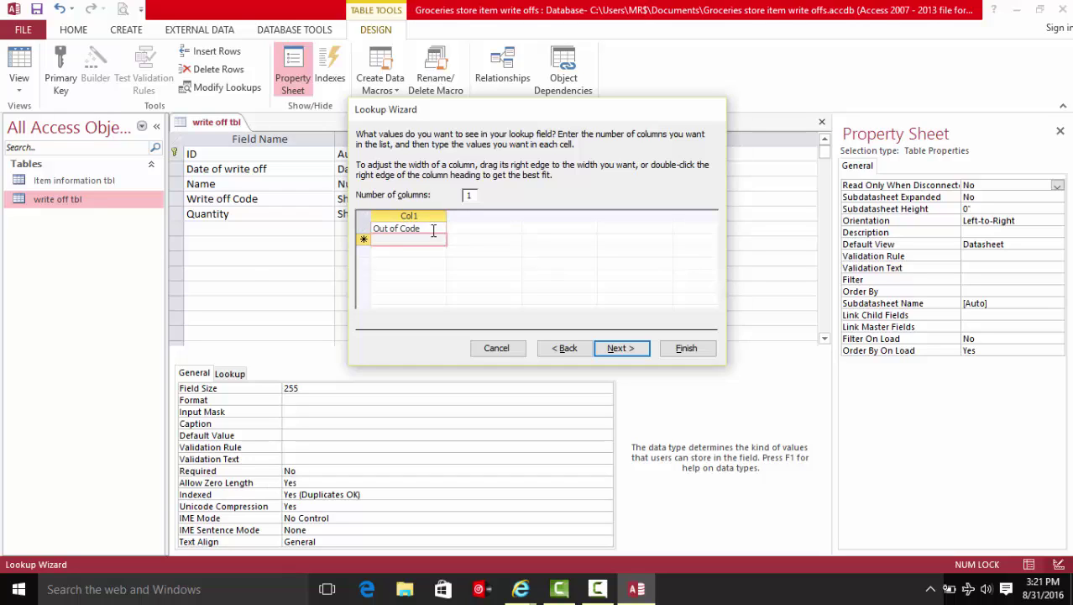
text(Damaged)
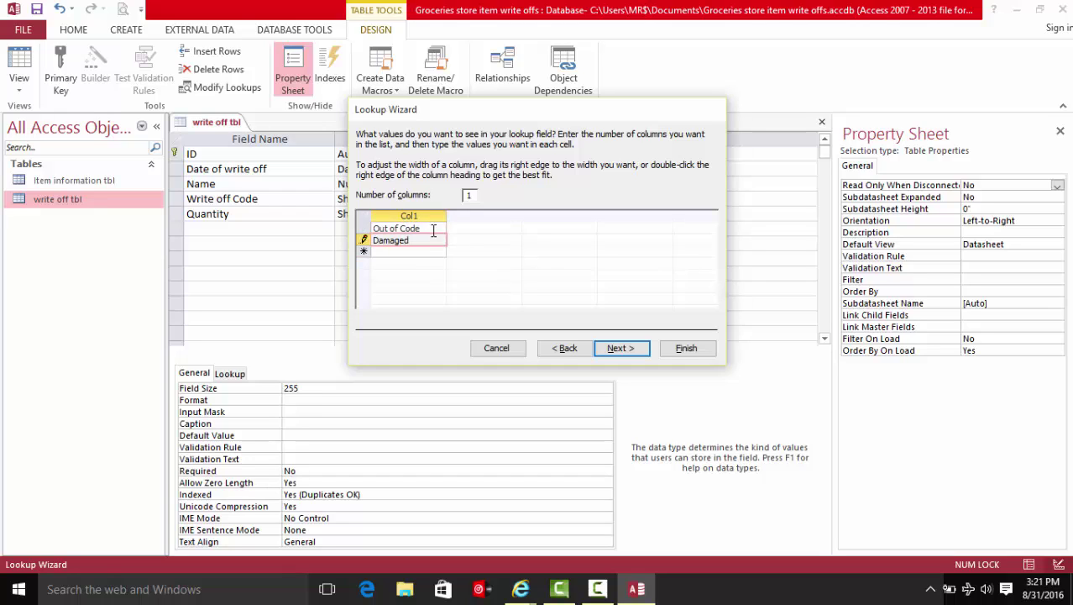
key(Return)
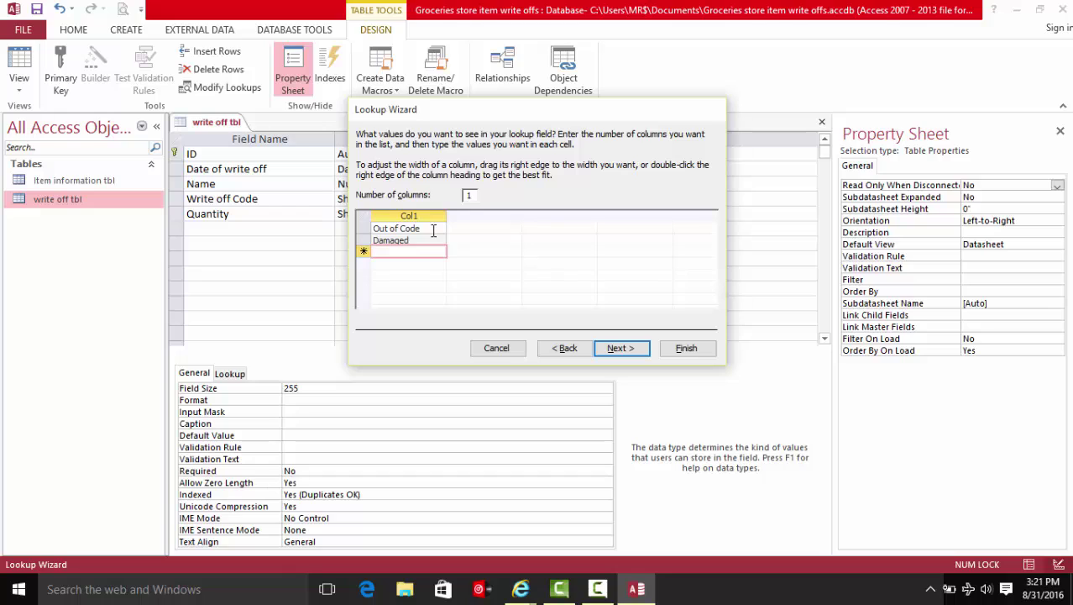
text(Sample)
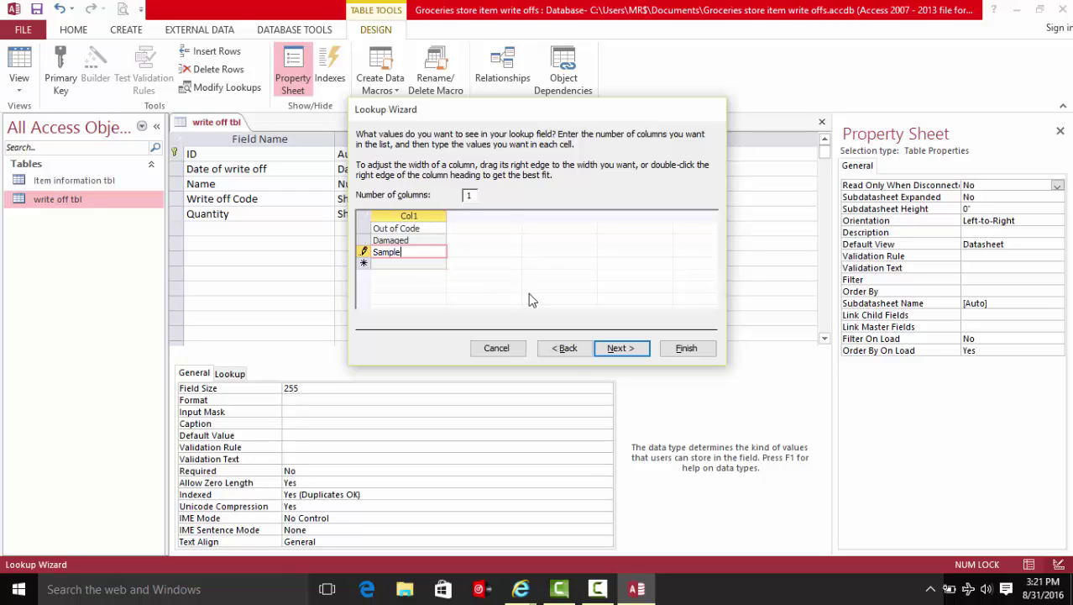
click(688, 348)
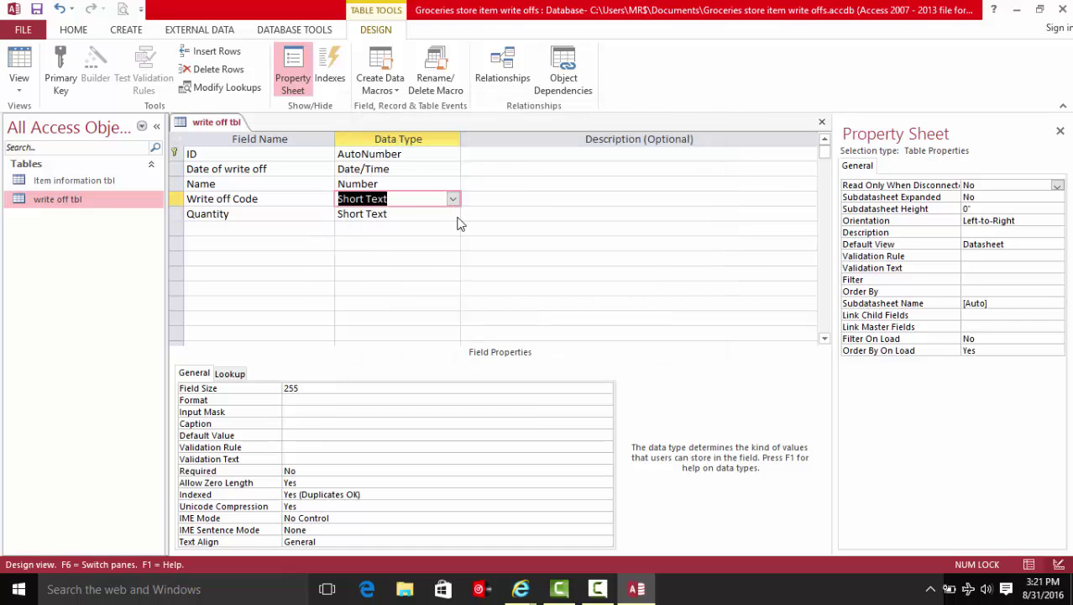
Set the data type of the Quantity field to Number.
click(454, 213)
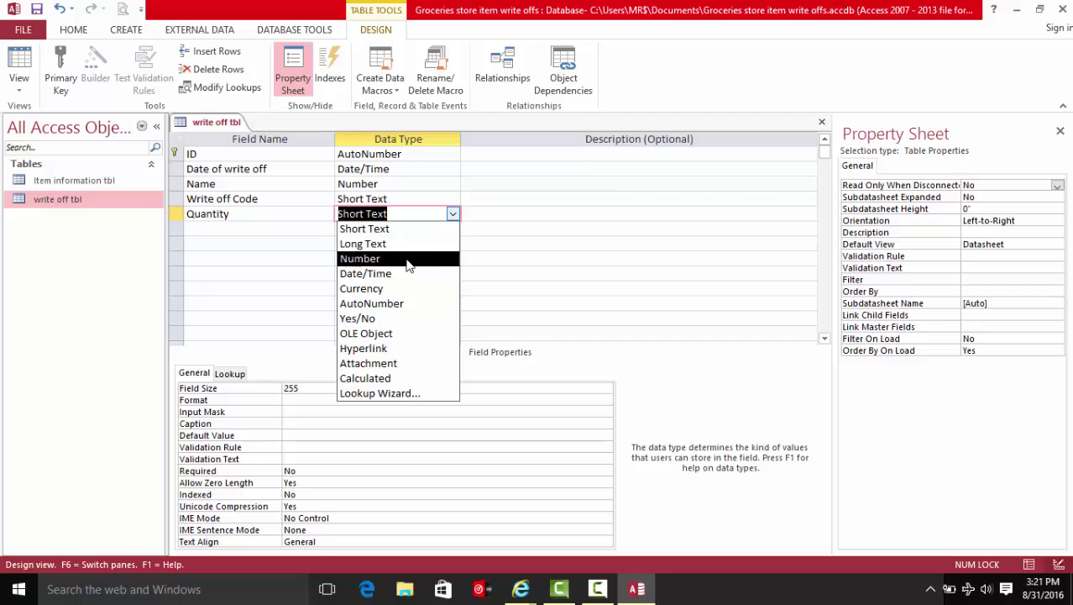
click(412, 257)
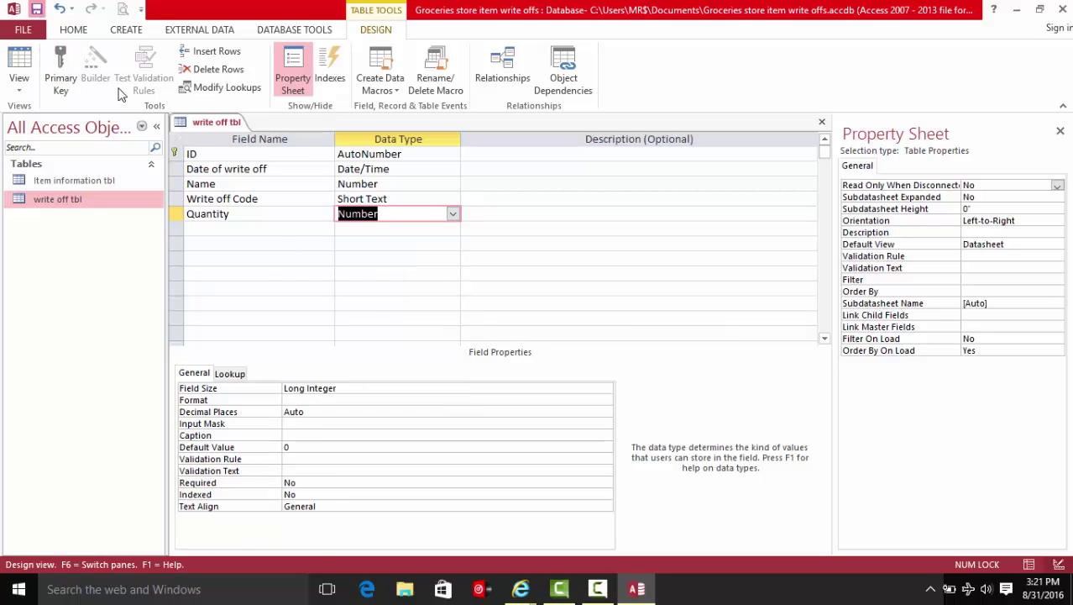
Show write off tbl in Datasheet view and fit the Write off Code and Date of write off columns to their headings.
click(23, 58)
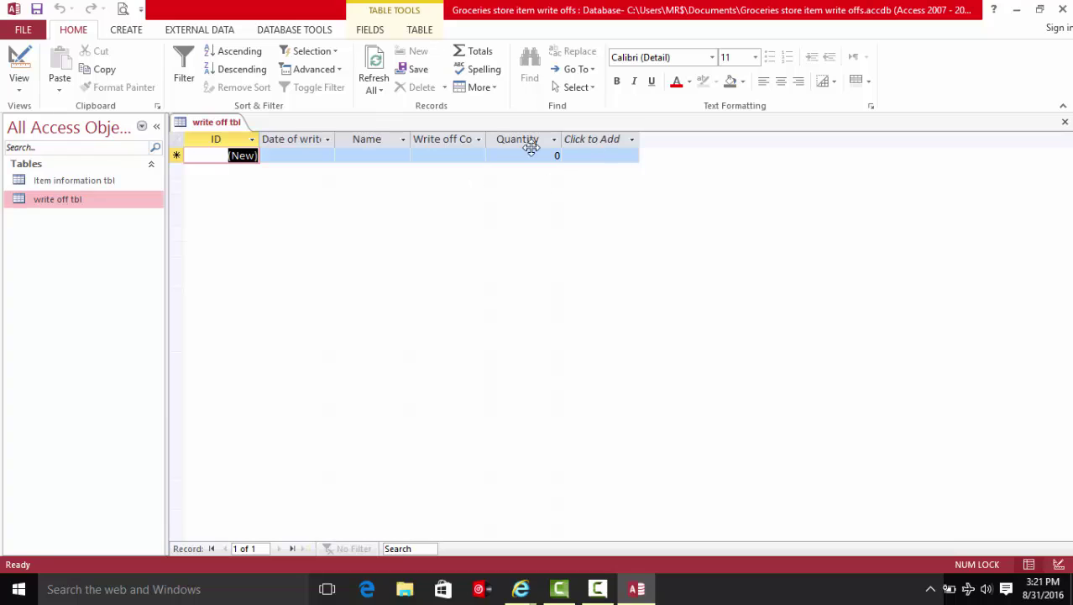
double_click(486, 137)
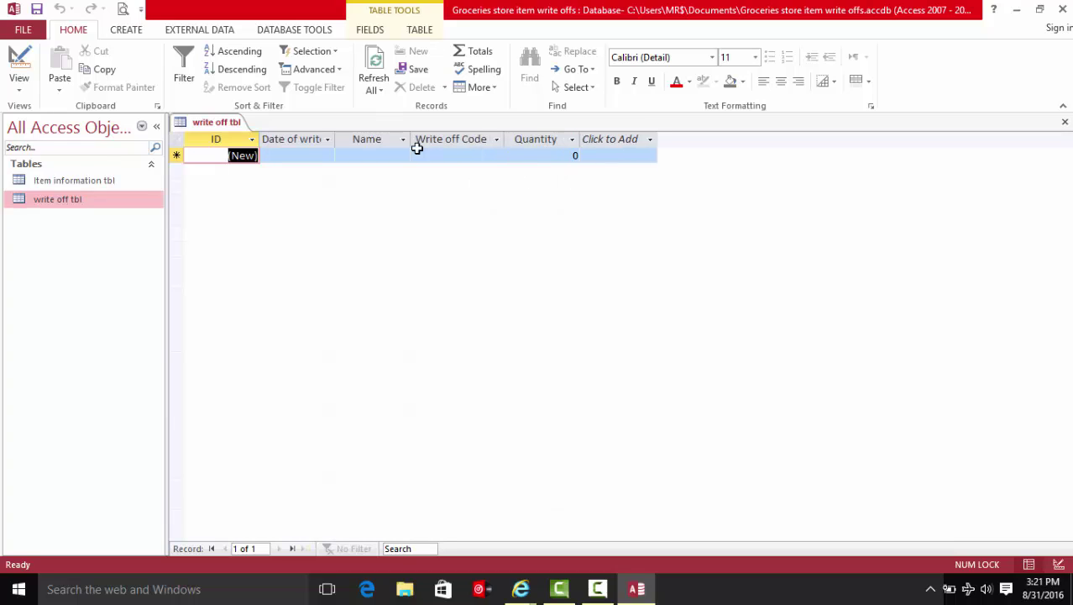
double_click(339, 139)
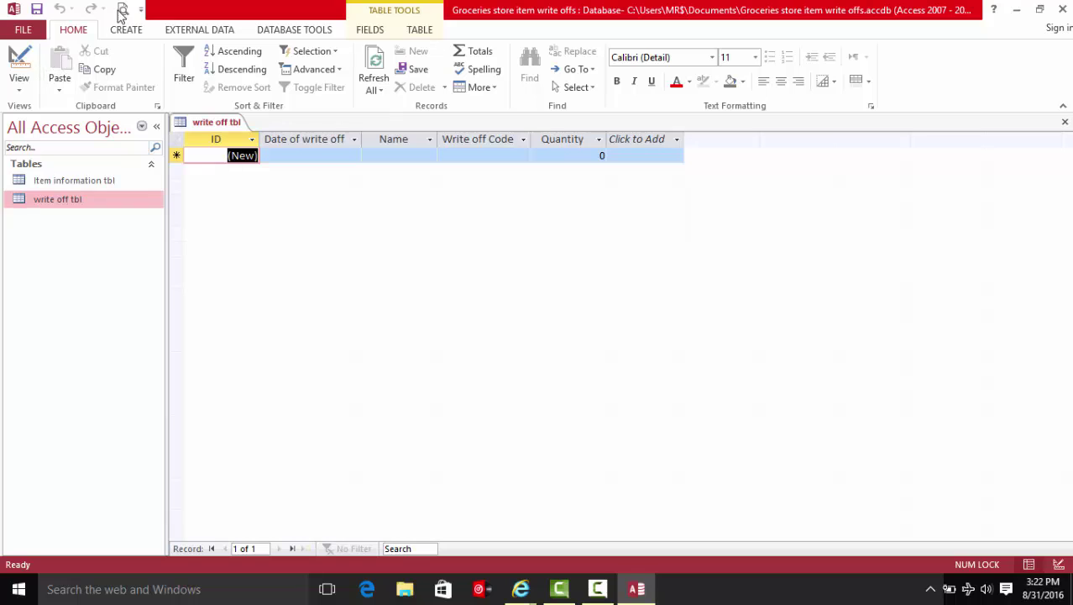
Create a blank form in Design view and widen its Detail section to about 7.6 inches.
click(128, 32)
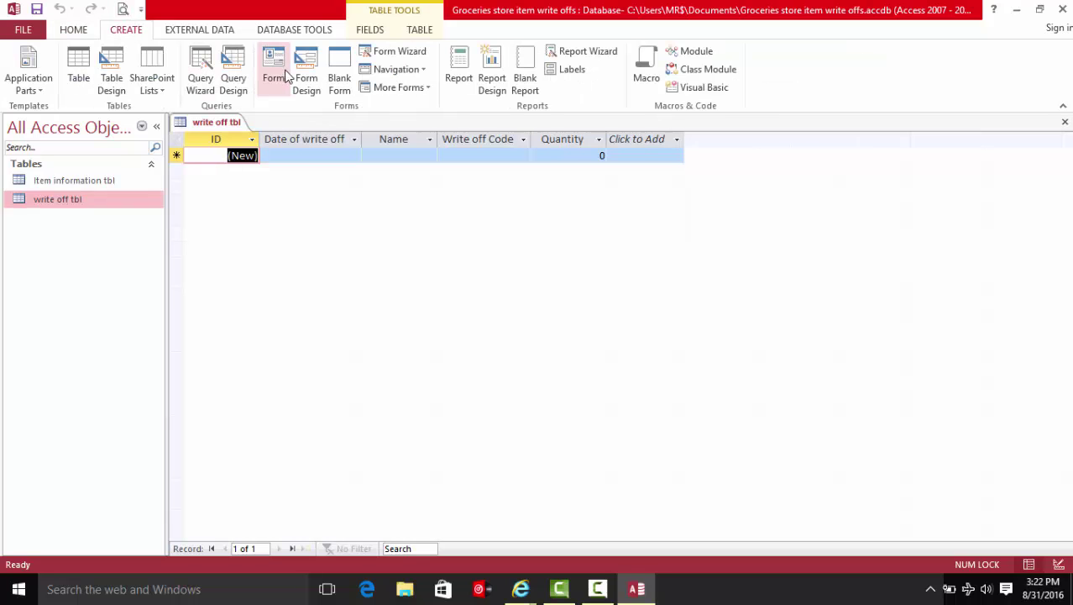
click(306, 79)
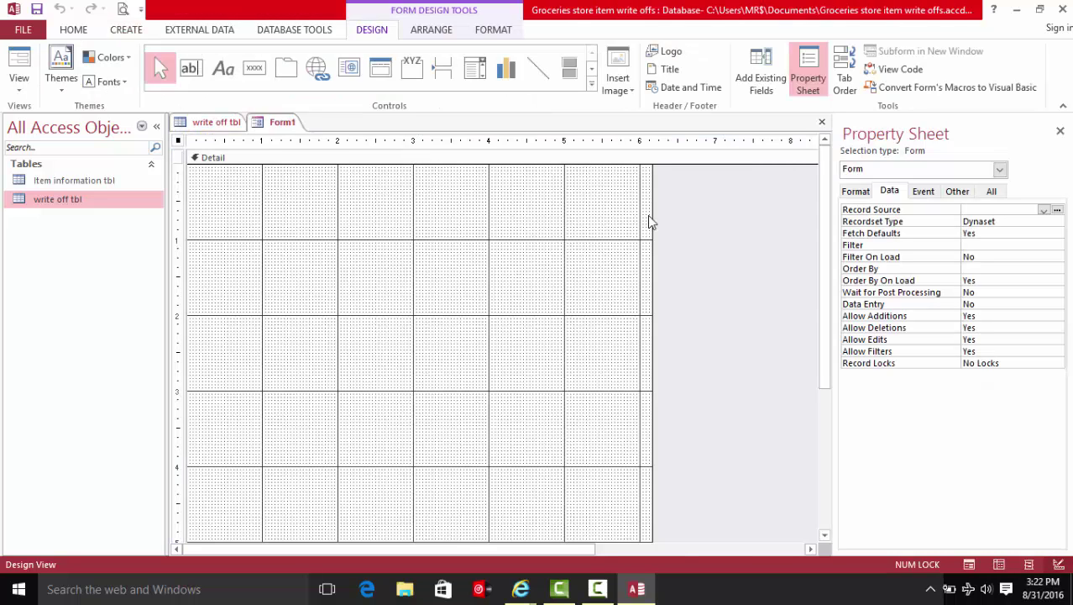
drag(652, 171, 743, 187)
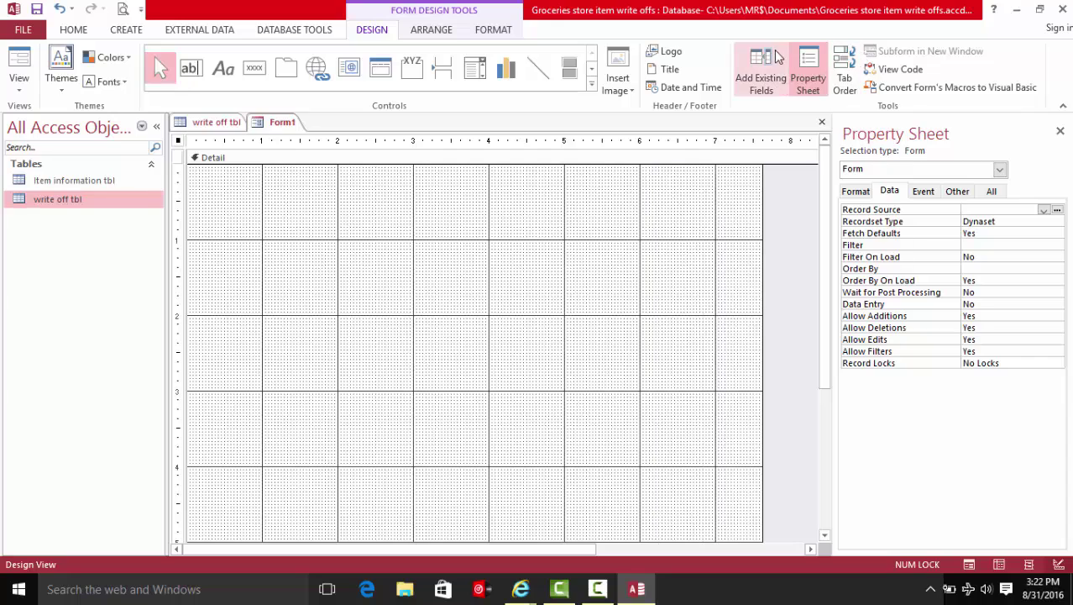
Add the Date of write off field from write off tbl to the form, just below the 1.5-inch mark.
click(761, 74)
click(903, 186)
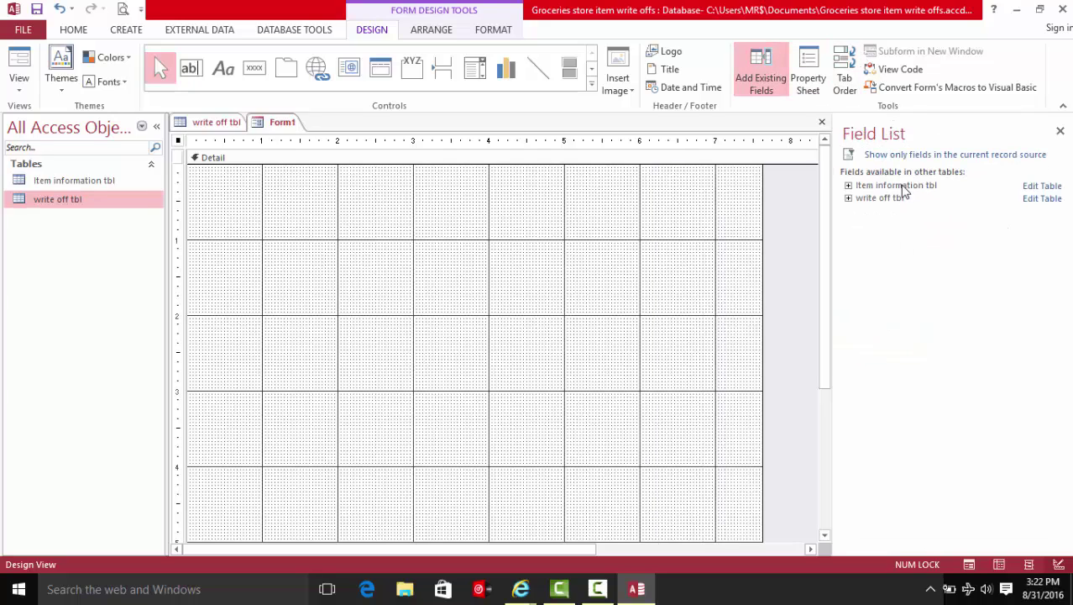
click(849, 199)
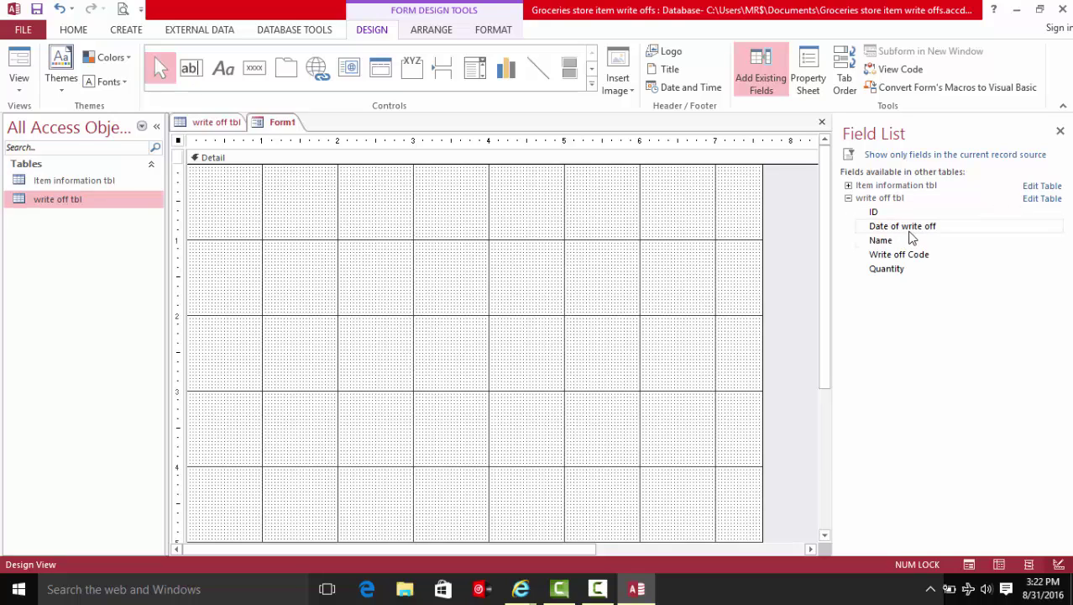
drag(905, 228, 273, 280)
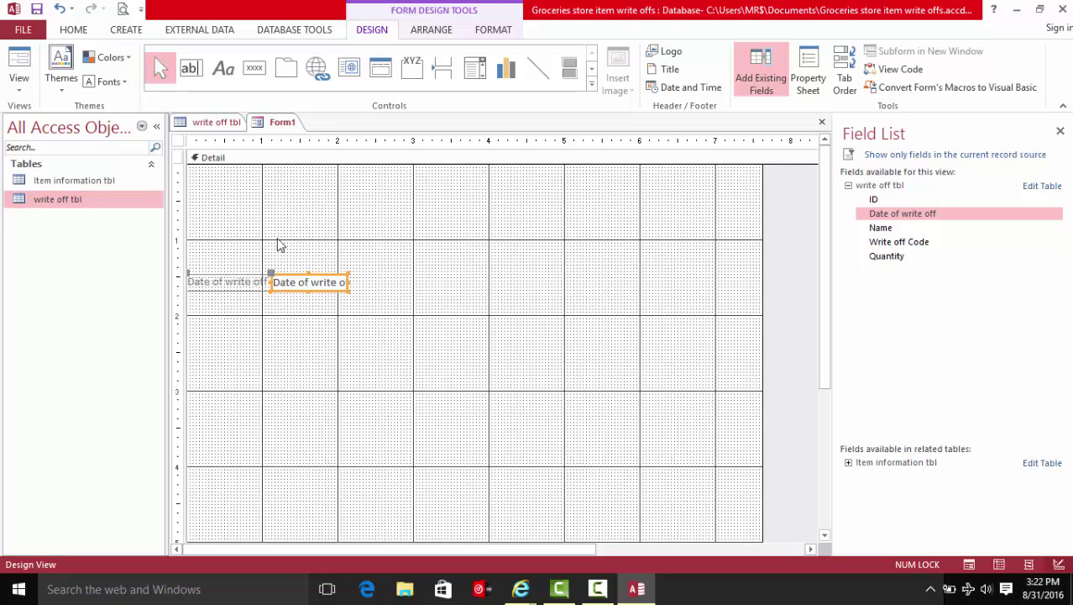
Apply a Stacked layout to the Date of write off label and field, and move it to about 0.5 inch across and 1 inch down.
drag(242, 228, 319, 339)
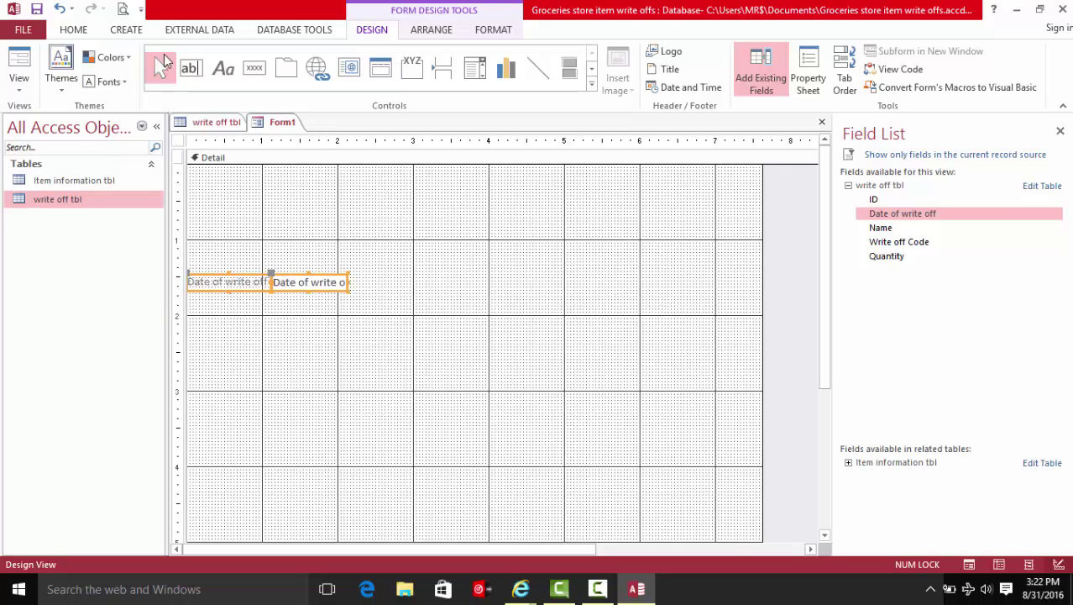
click(419, 32)
click(60, 60)
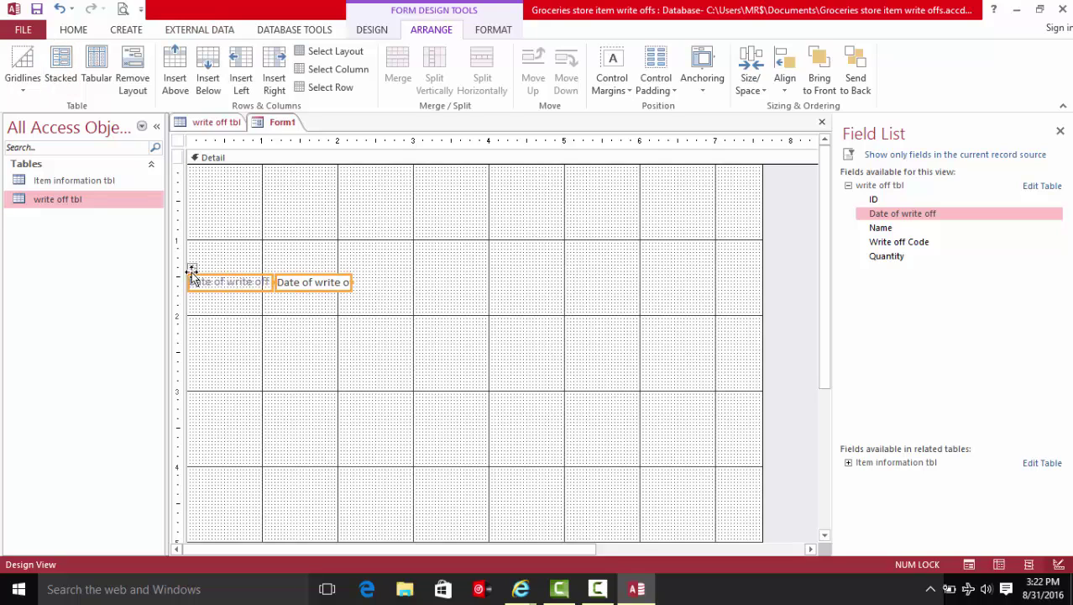
drag(215, 264, 224, 240)
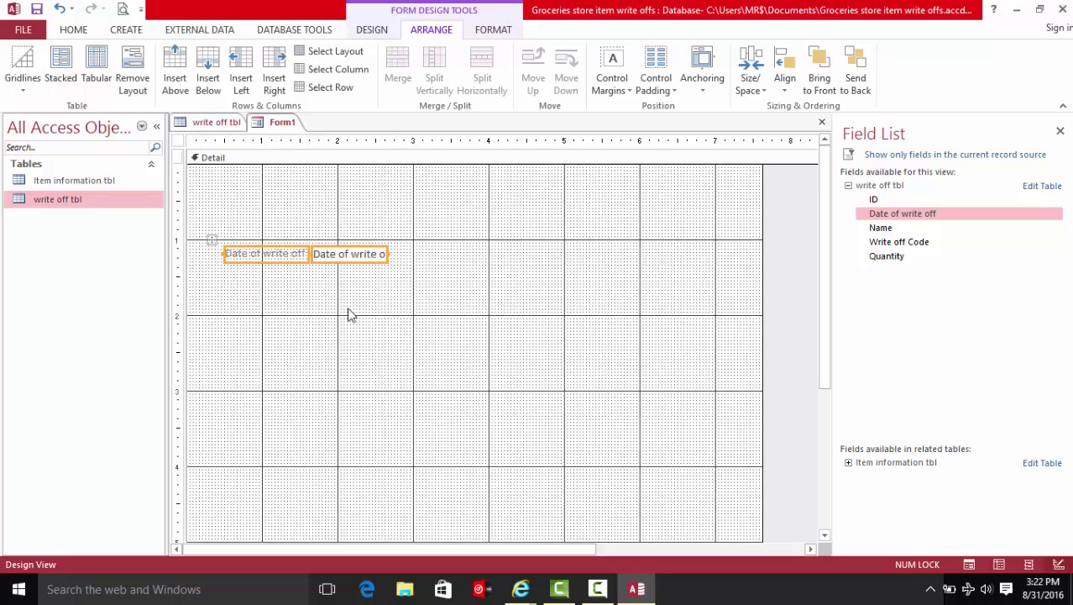
click(330, 267)
Insert two rows above Date of write off and enter the title "Item Write off Form" in the top cell of the field column.
click(280, 256)
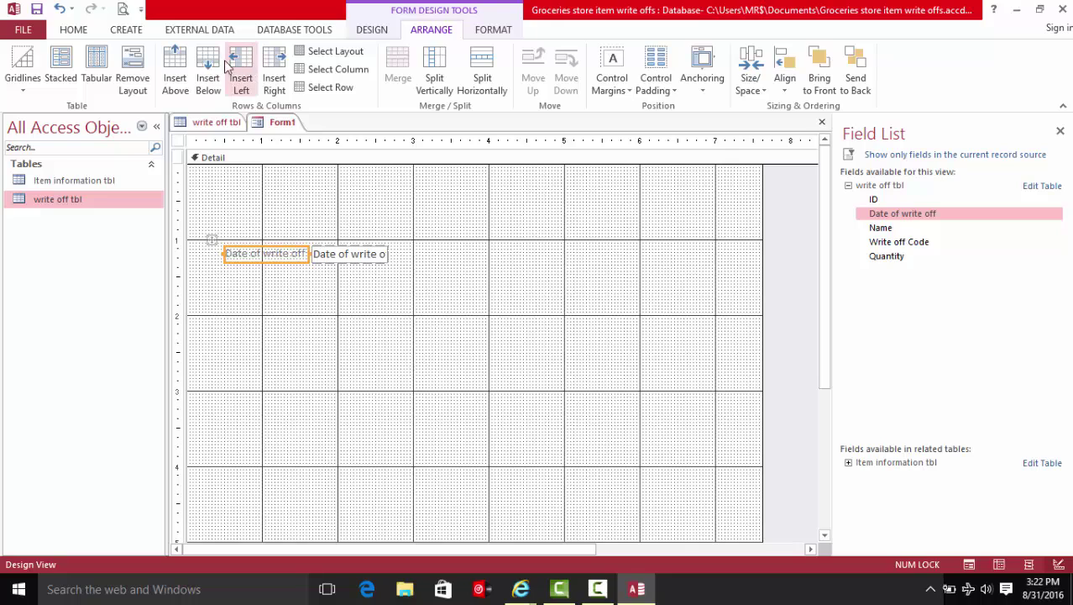
click(175, 67)
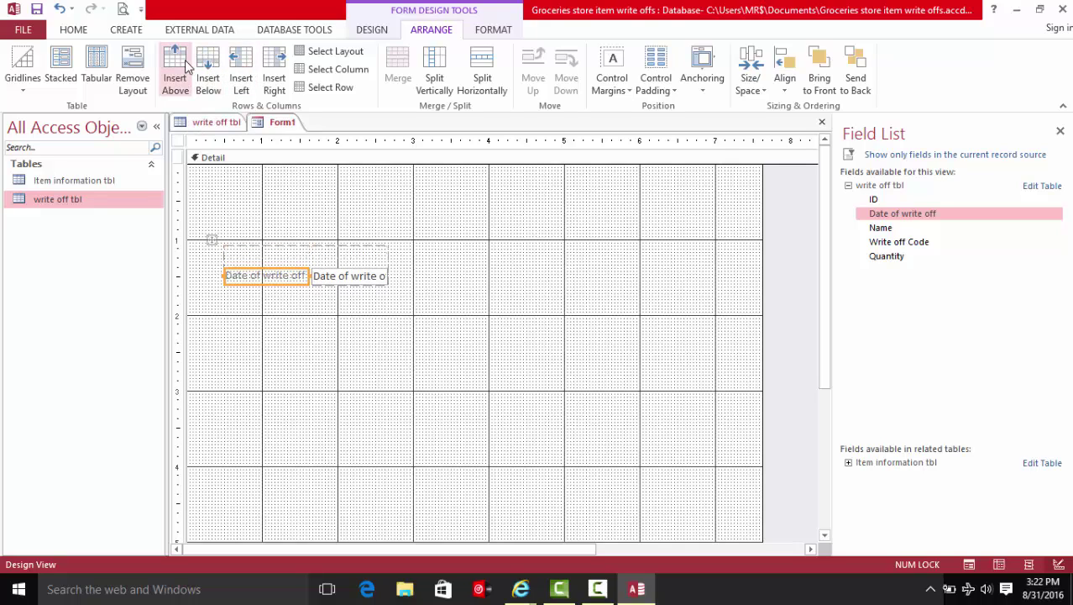
click(315, 256)
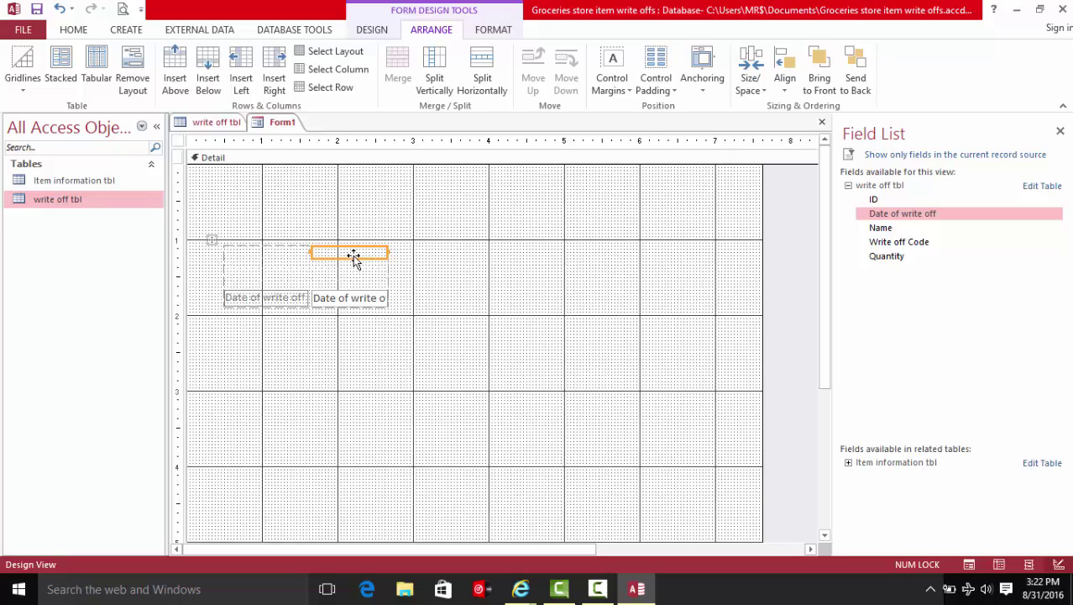
text(Item Write off)
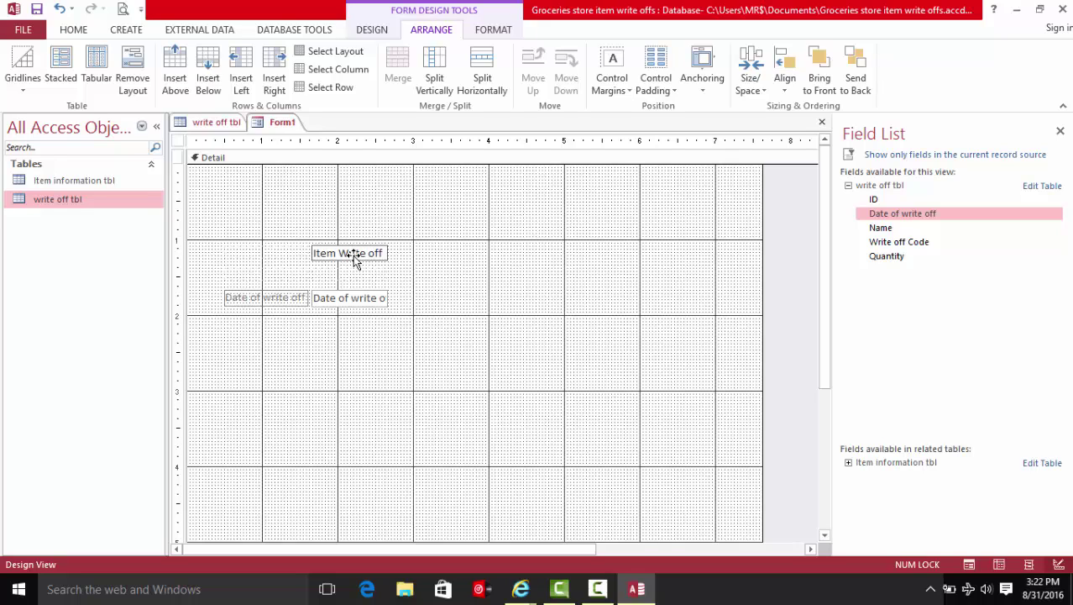
text(Form)
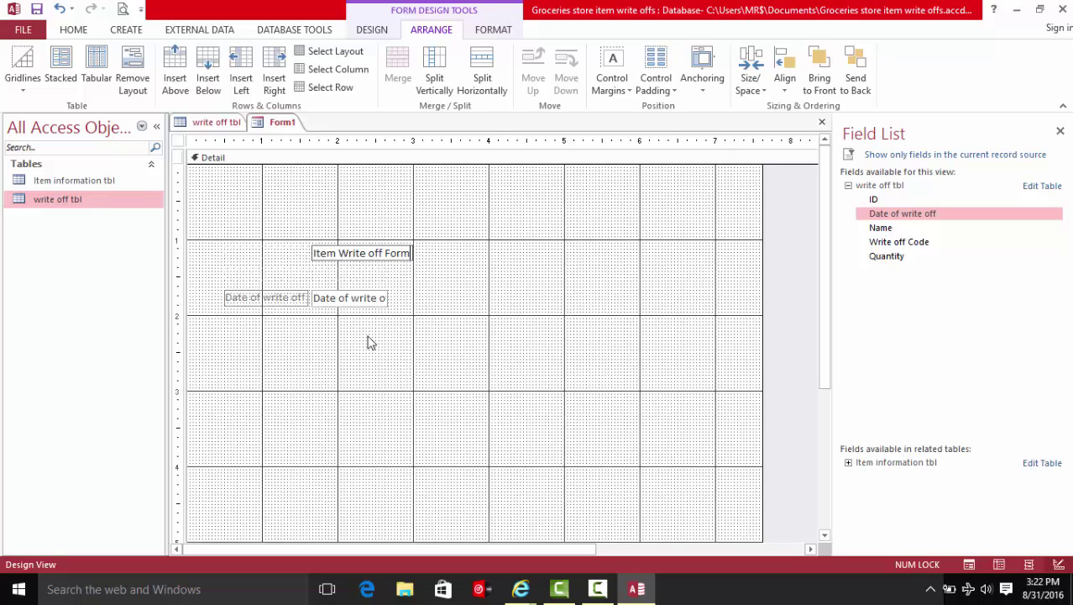
click(433, 343)
click(348, 256)
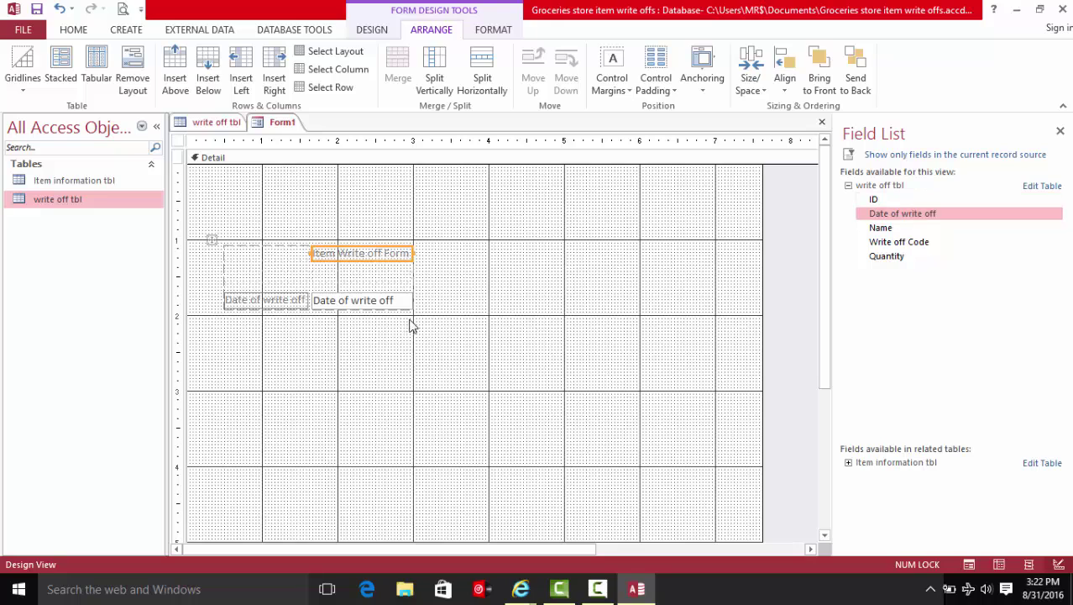
Insert rows below Date of write off and place the Name, Write off Code and Quantity fields in them in that order.
click(262, 299)
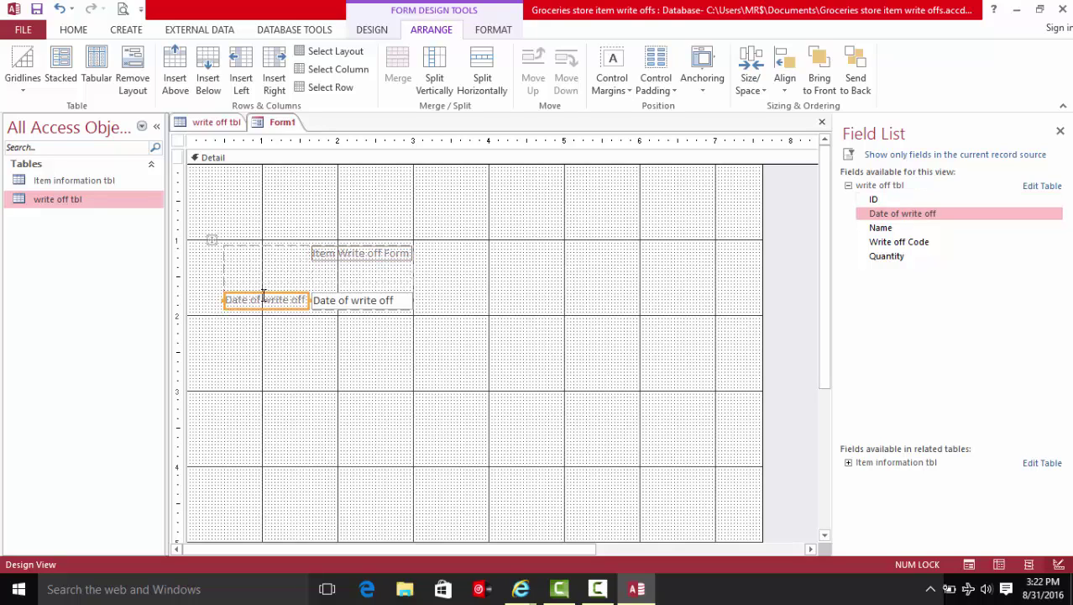
click(208, 69)
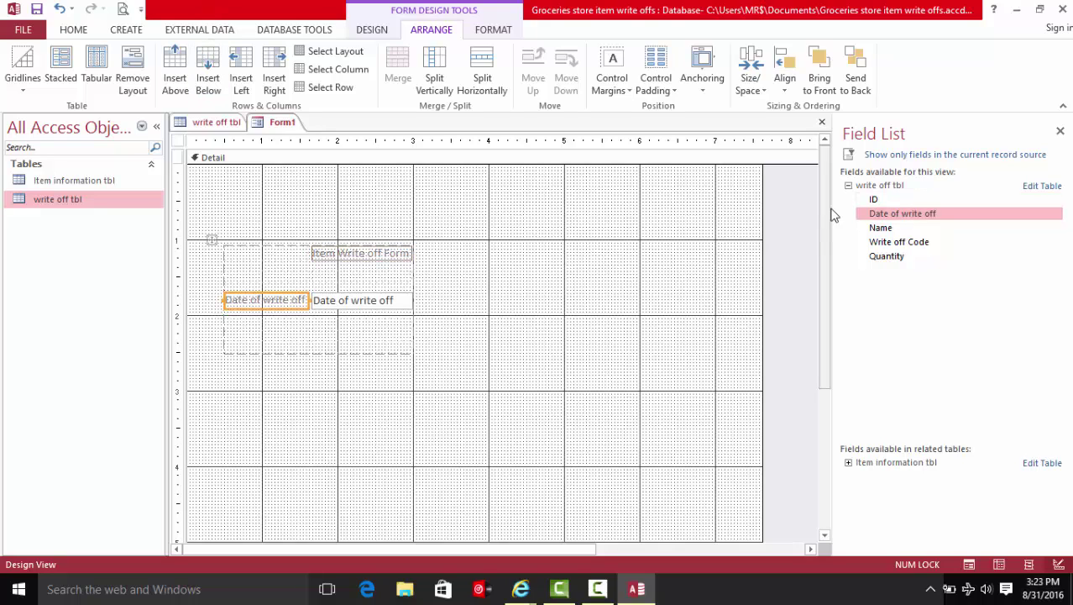
drag(891, 233, 259, 317)
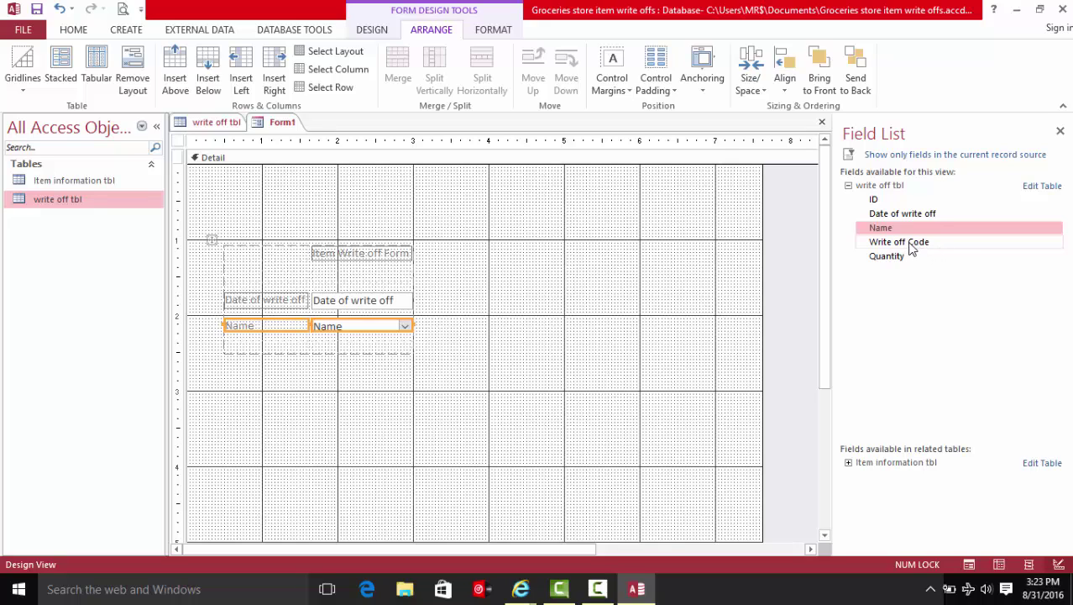
drag(911, 247, 253, 350)
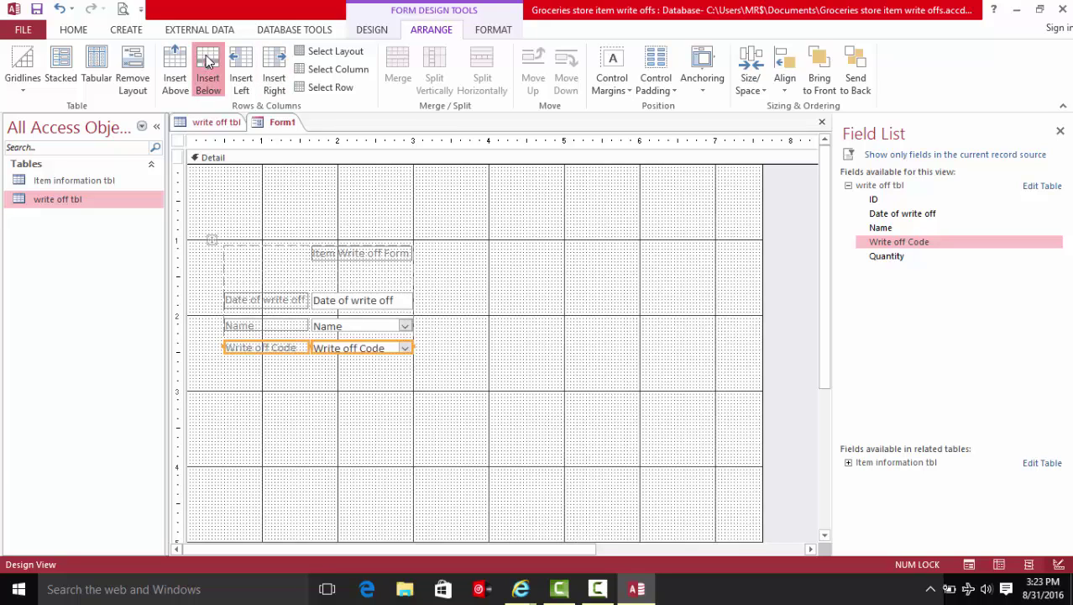
drag(878, 257, 238, 364)
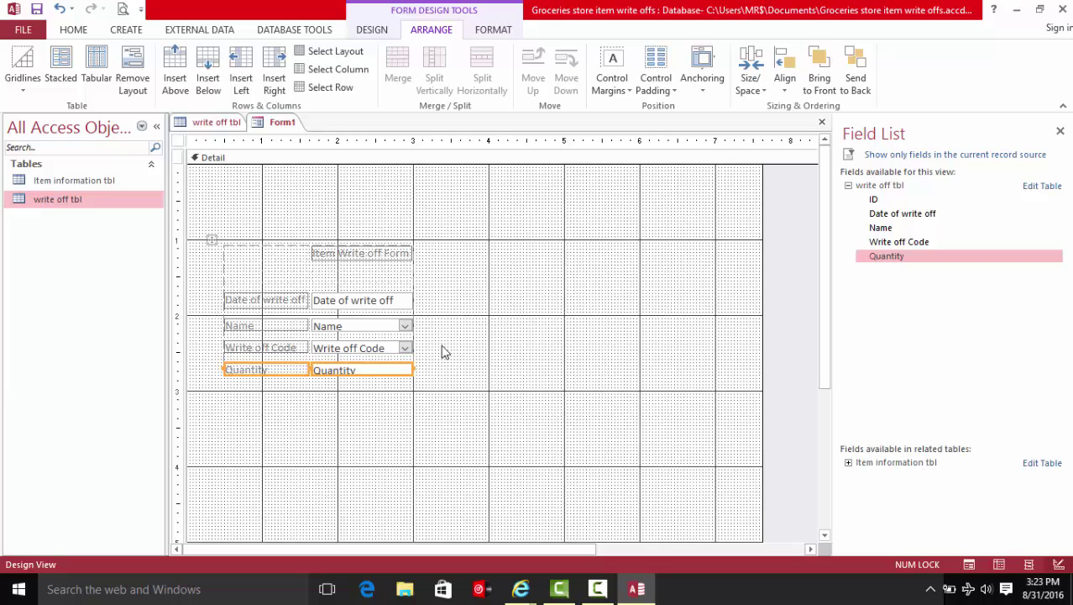
Merge the Item Write off Form title cell with the empty cell beside it and center the title text.
click(377, 254)
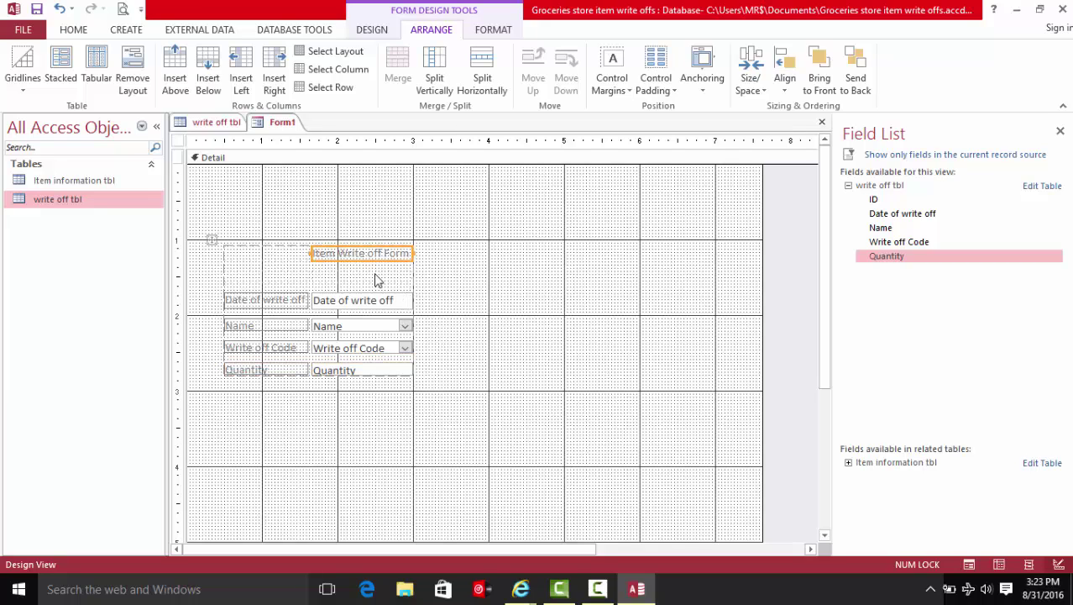
click(268, 255)
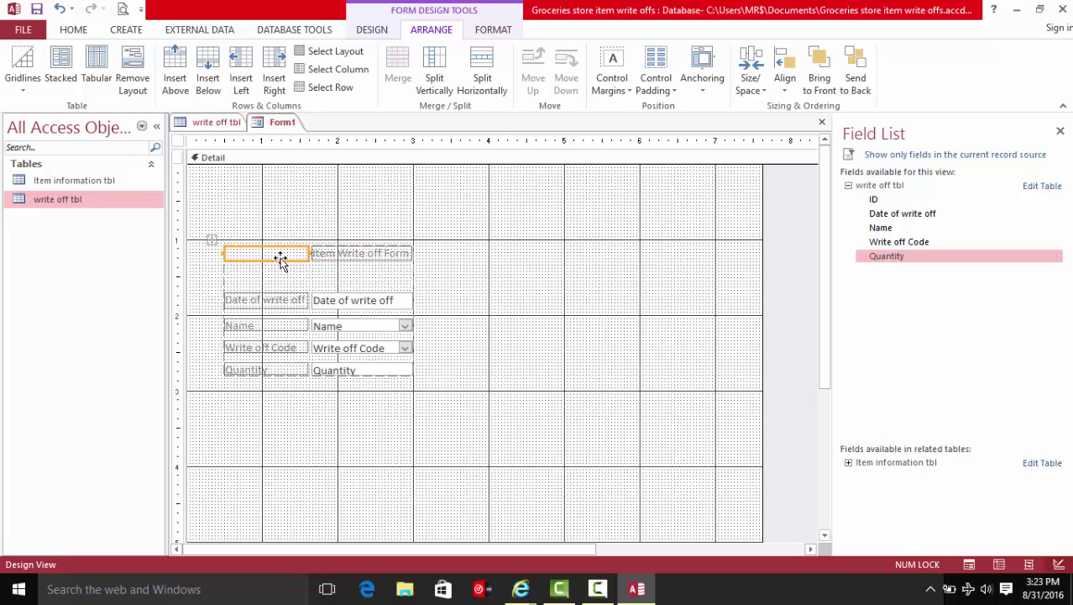
shift+click(327, 254)
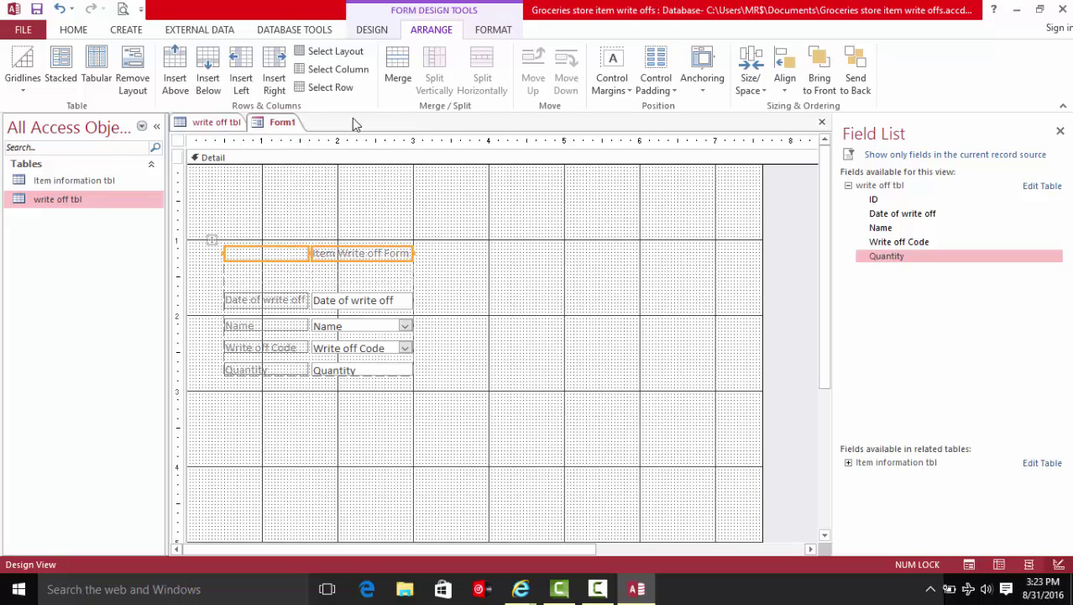
click(394, 73)
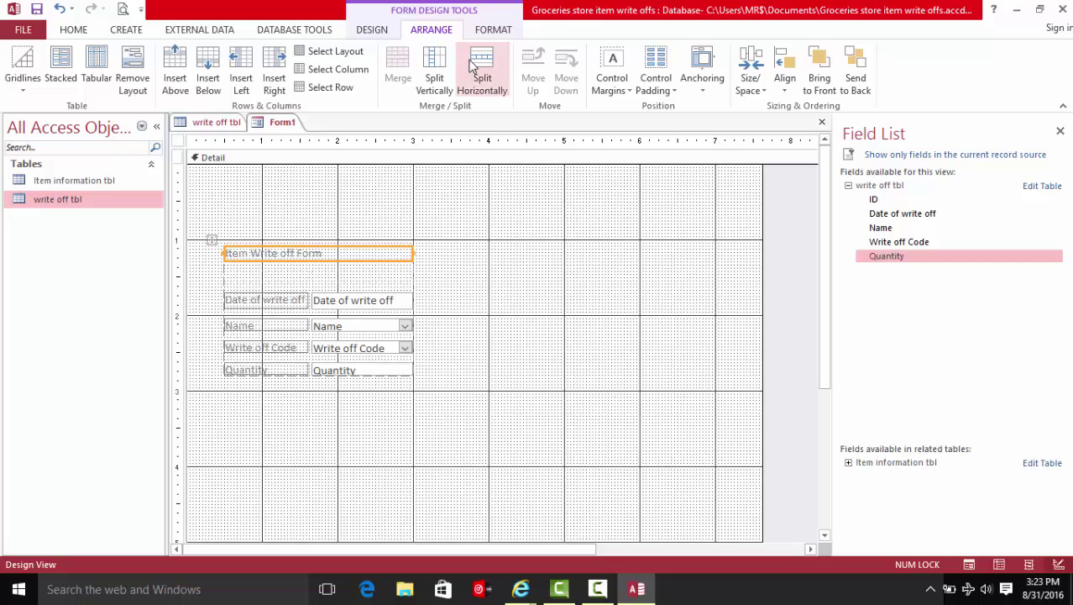
scroll(252, 79, up, 5)
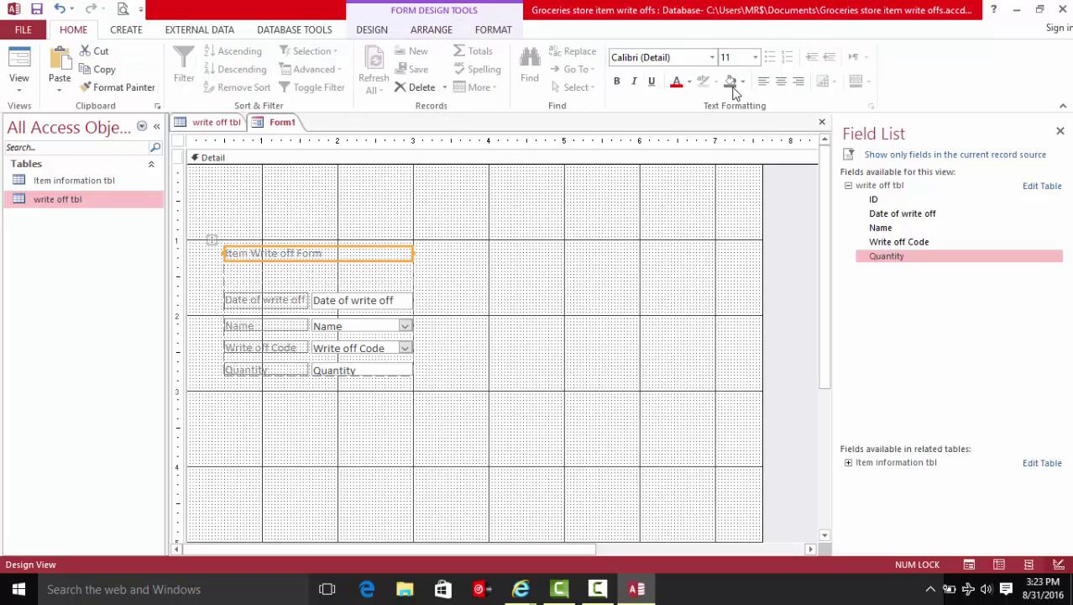
click(781, 82)
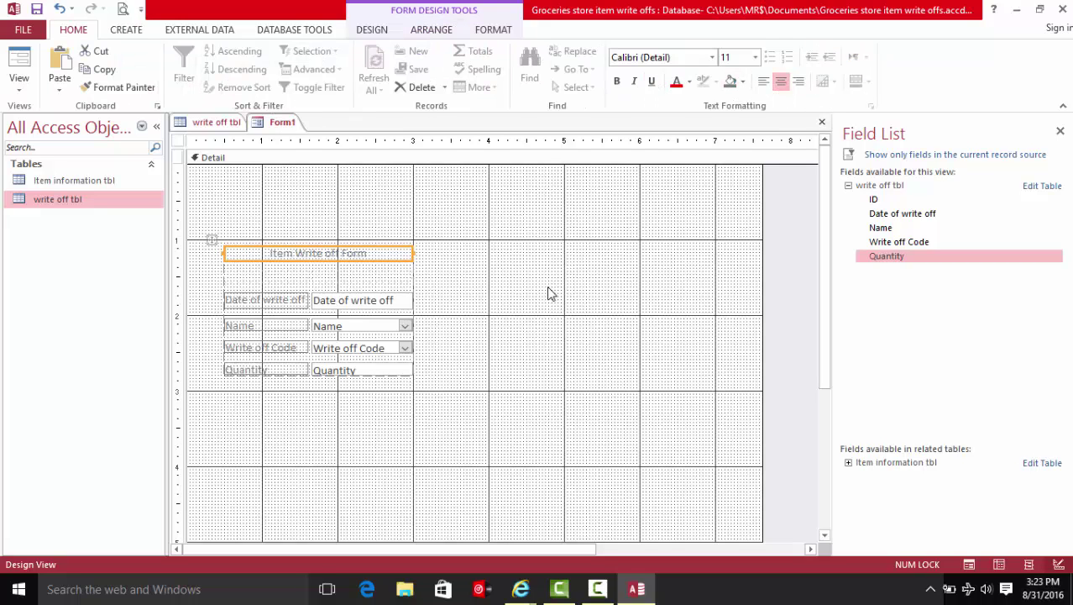
Display the form in Form view and save it as Item Write off Form.
click(33, 57)
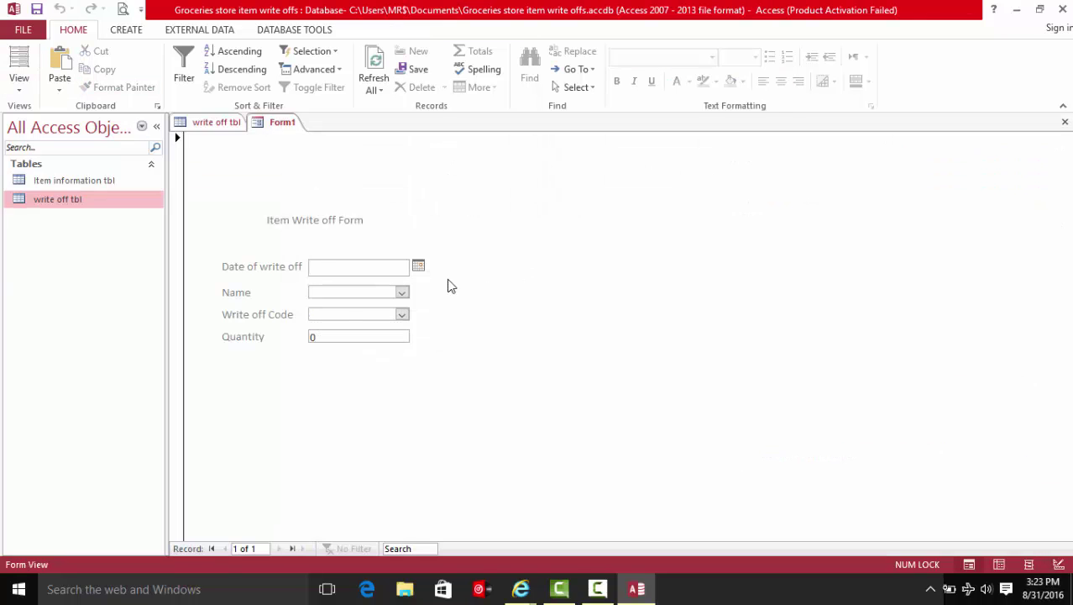
click(37, 10)
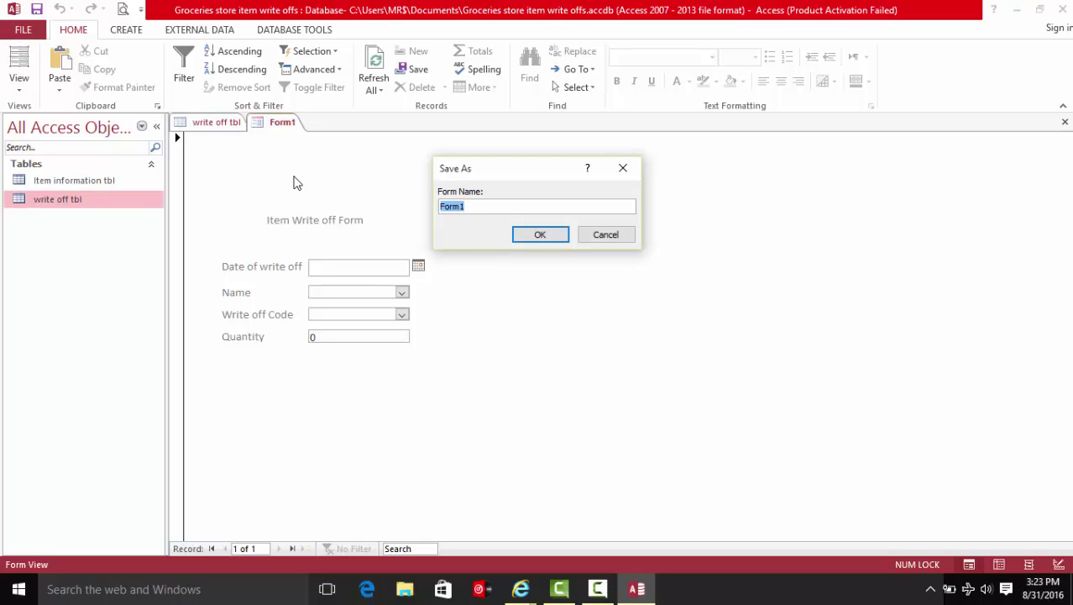
text(Write off)
click(441, 206)
text(Item)
click(545, 233)
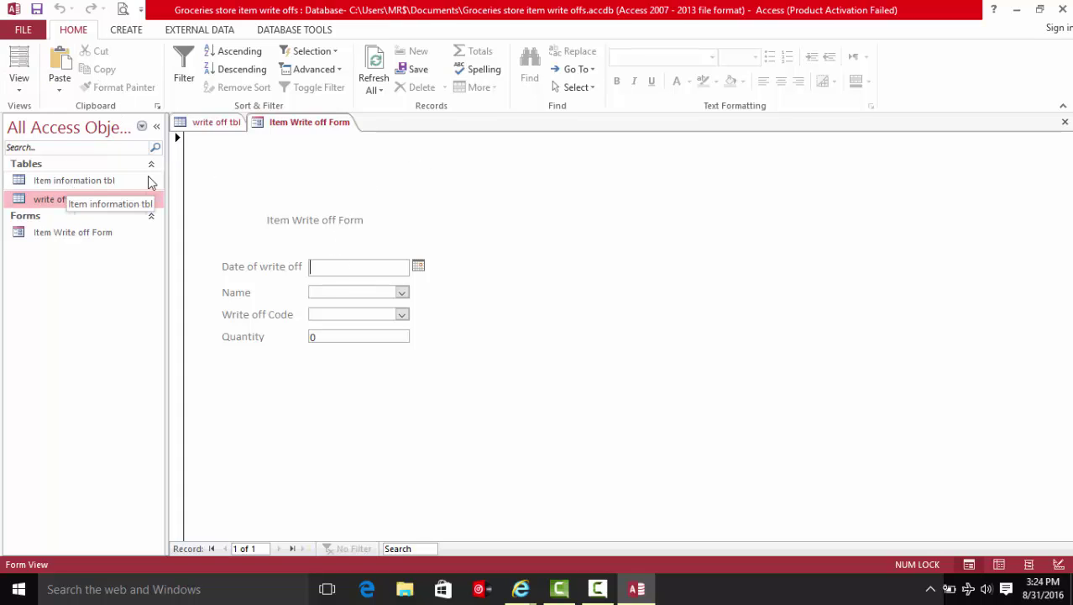
Close all open objects, saving the layout changes to write off tbl, and open Item information tbl.
right_click(311, 123)
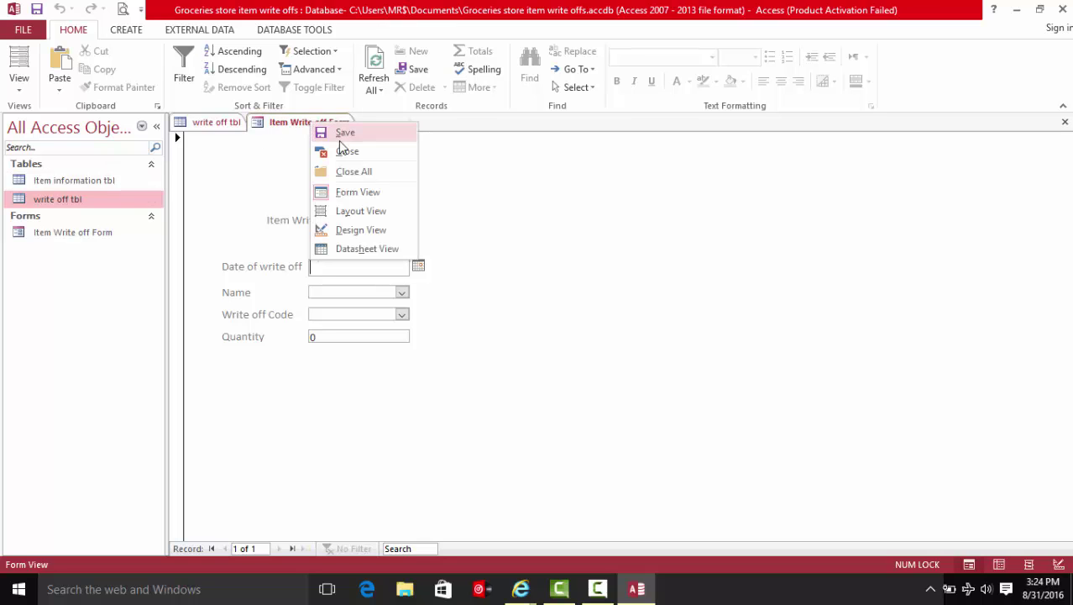
click(328, 171)
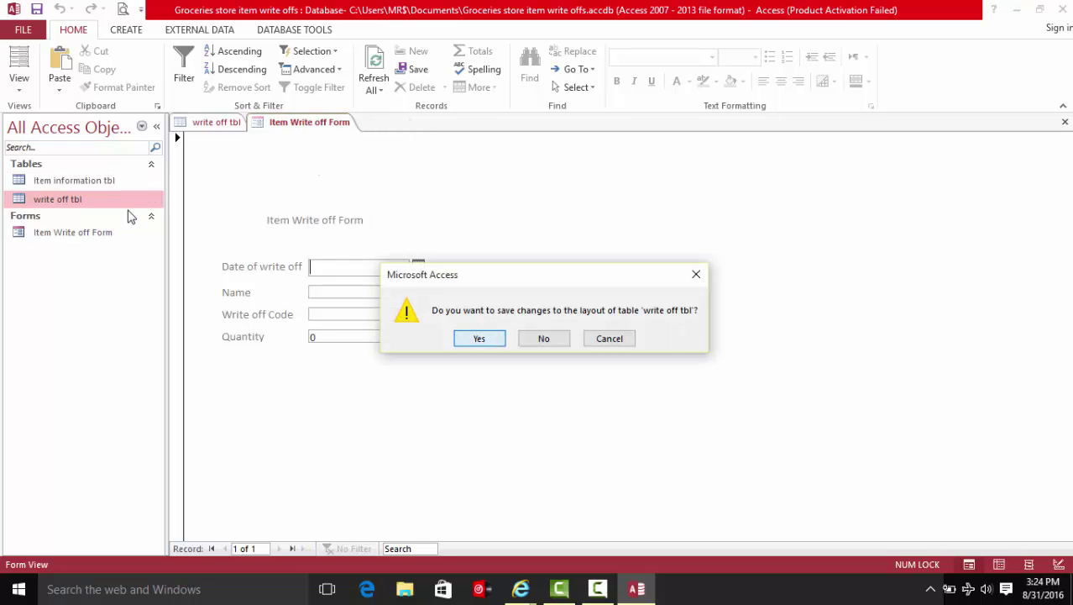
key(Return)
click(98, 181)
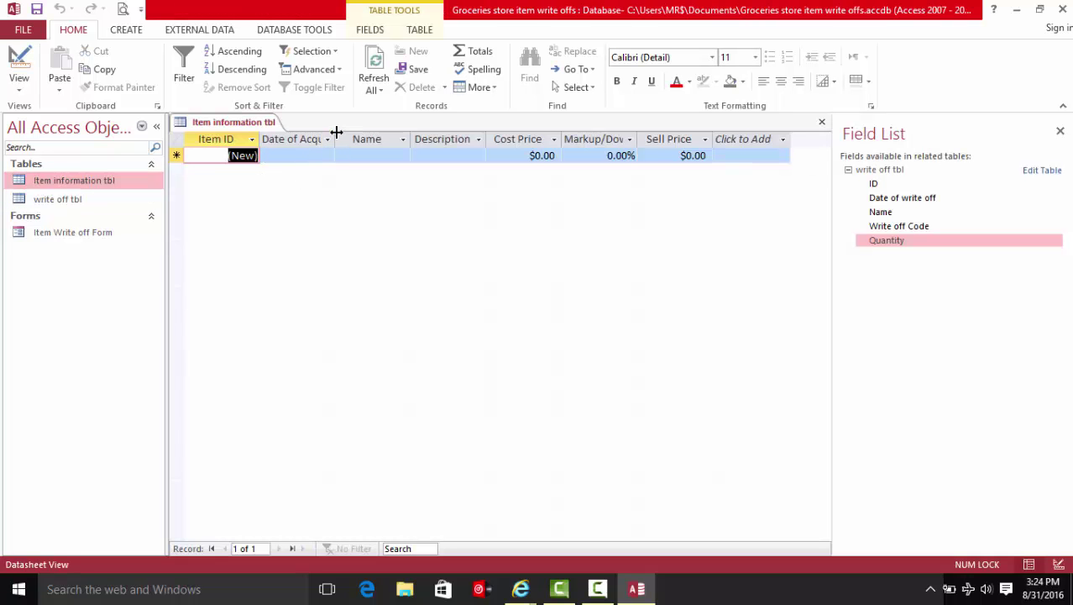
Fit the Date of Acquisition column to its heading and enter today's date, 8/31/2016, in the first record.
double_click(336, 132)
click(365, 155)
click(382, 157)
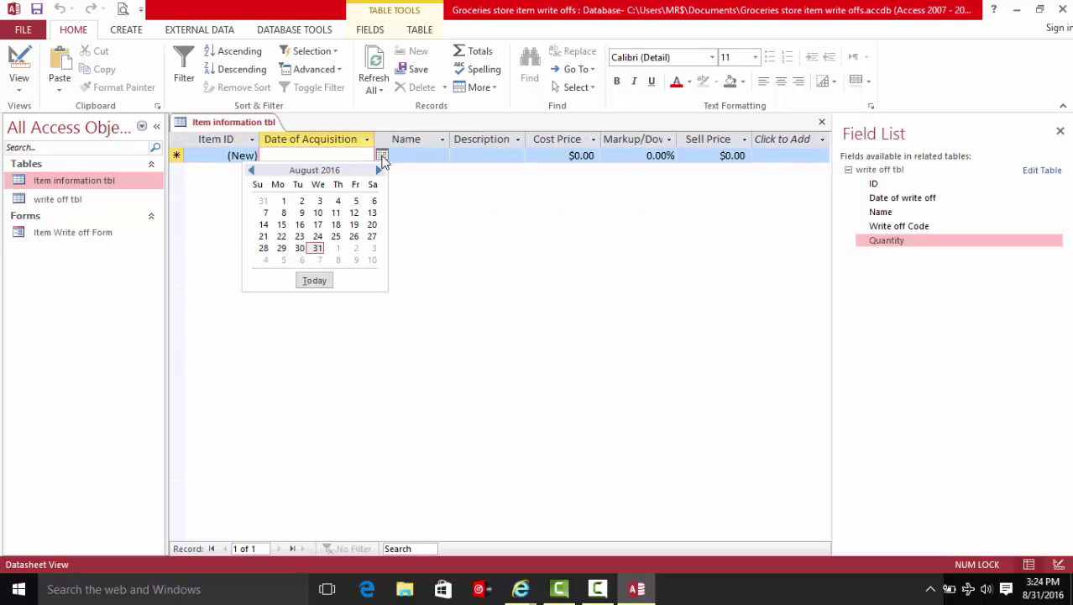
click(327, 283)
Enter 1/4 Hot Dog as the Name of the first item record.
click(419, 157)
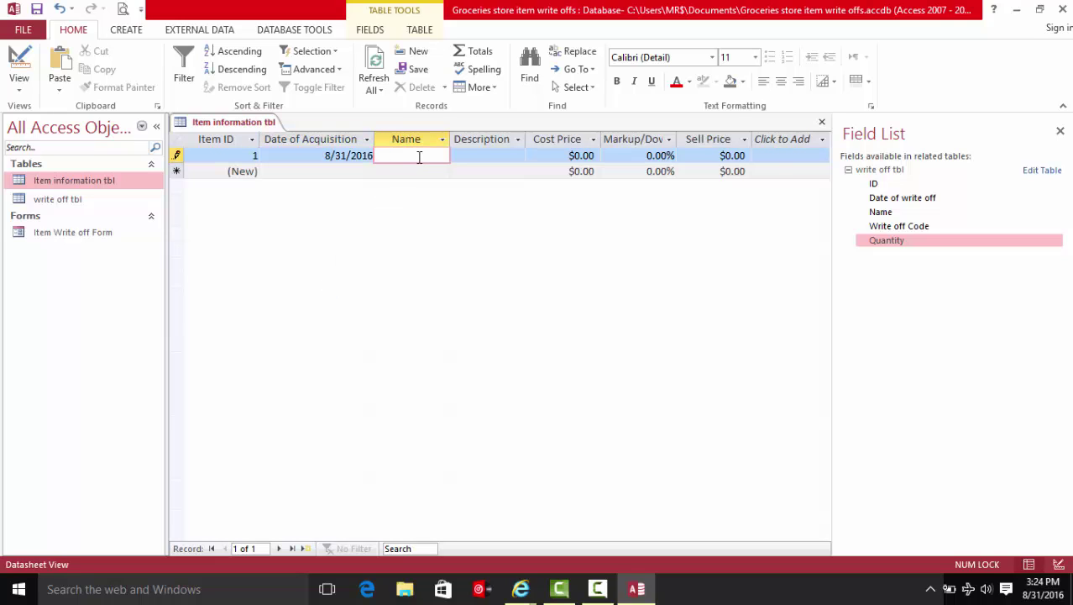
text(To)
key(BackSpace)
text(11/)
key(Num_Lock)
key(BackSpace)
key(BackSpace)
key(Num_Lock)
text(4)
Enter Hot Food as the Description of the 1/4 Hot Dog record.
click(517, 156)
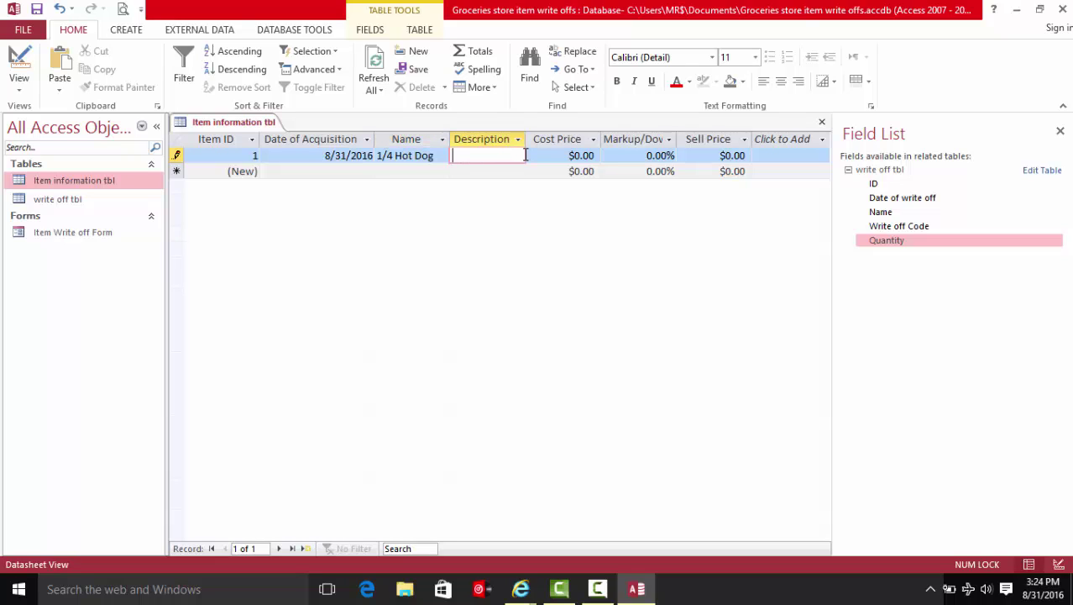
text(food)
key(BackSpace)
key(BackSpace)
key(BackSpace)
text(Food Stud)
key(BackSpace)
key(BackSpace)
key(BackSpace)
key(BackSpace)
key(BackSpace)
key(BackSpace)
text(Hot Fo)
Set the Cost Price of the 1/4 Hot Dog record to $0.50 and save the table.
drag(578, 158, 602, 161)
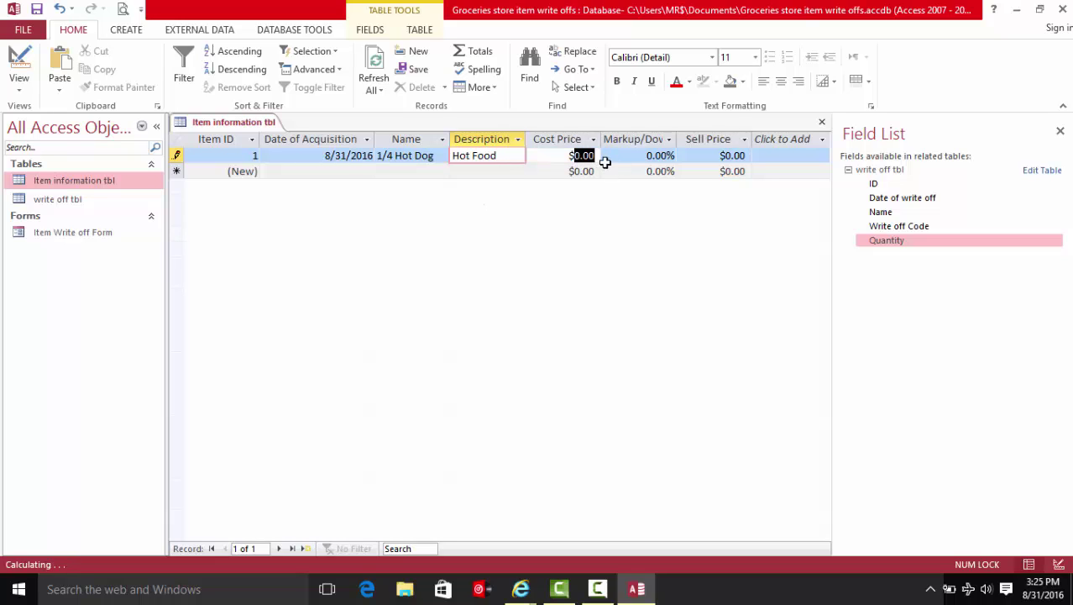
text(50)
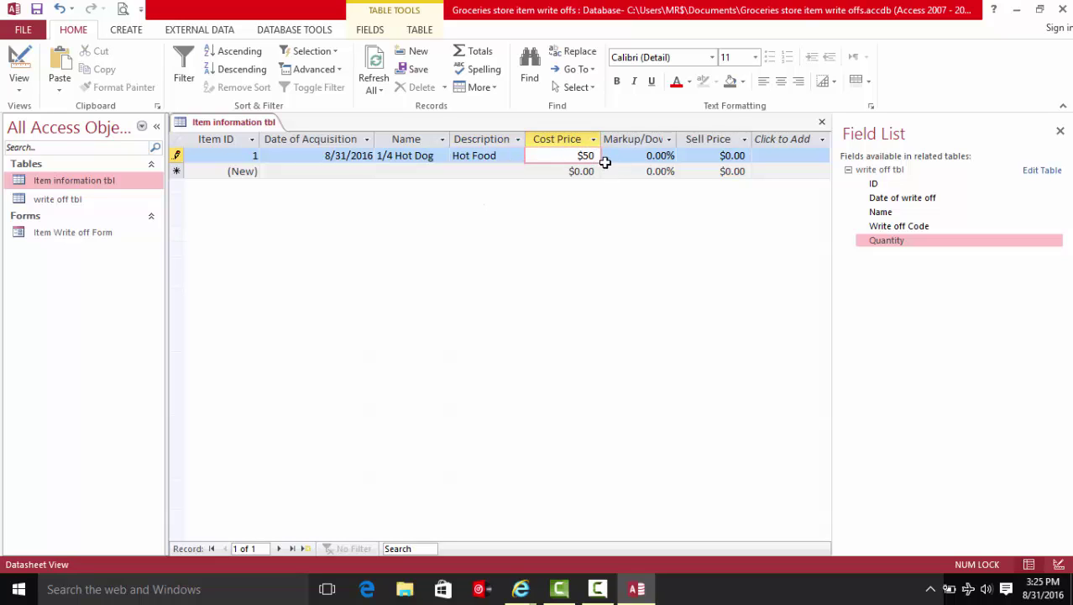
key(Tab)
key(shift+Tab)
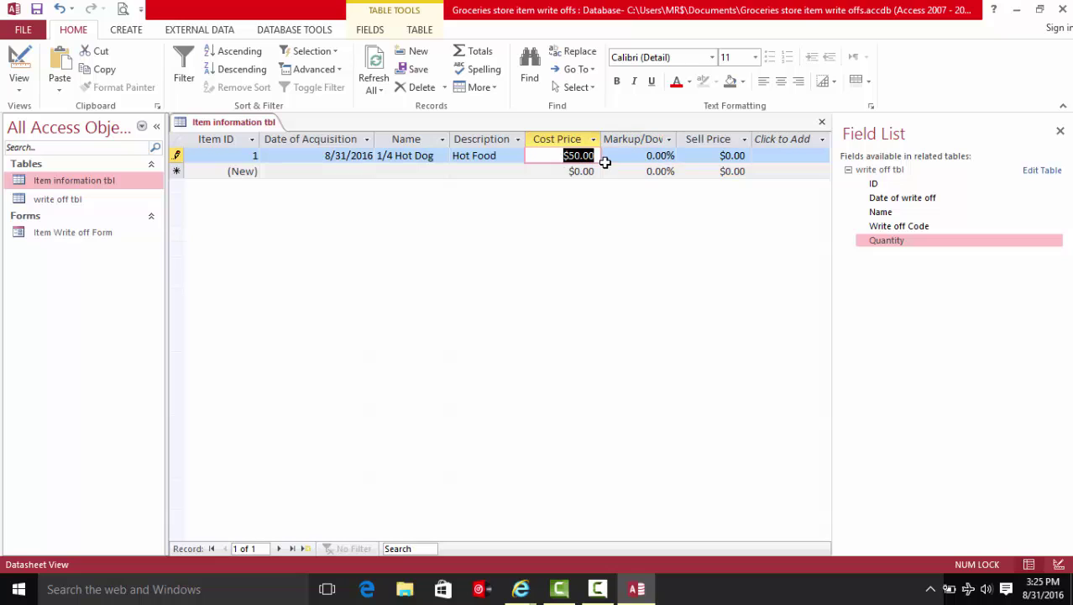
text(.50)
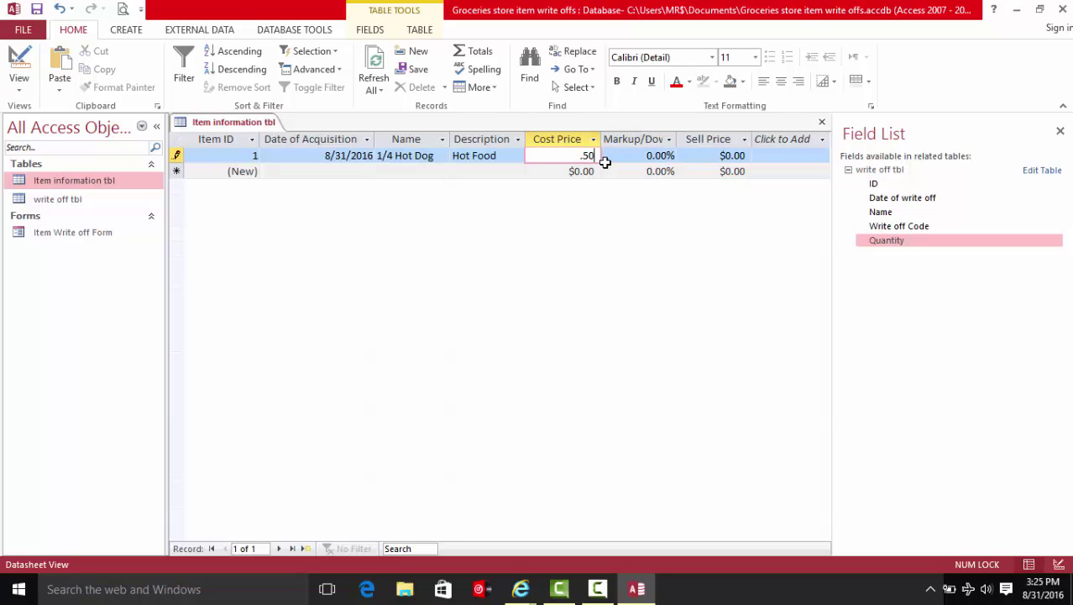
key(Tab)
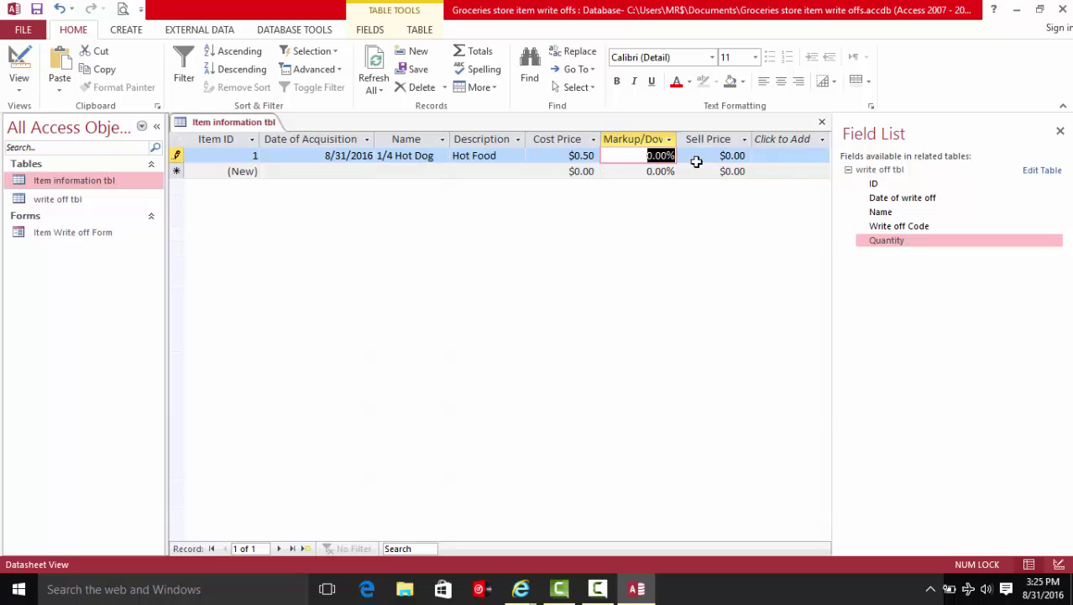
click(36, 10)
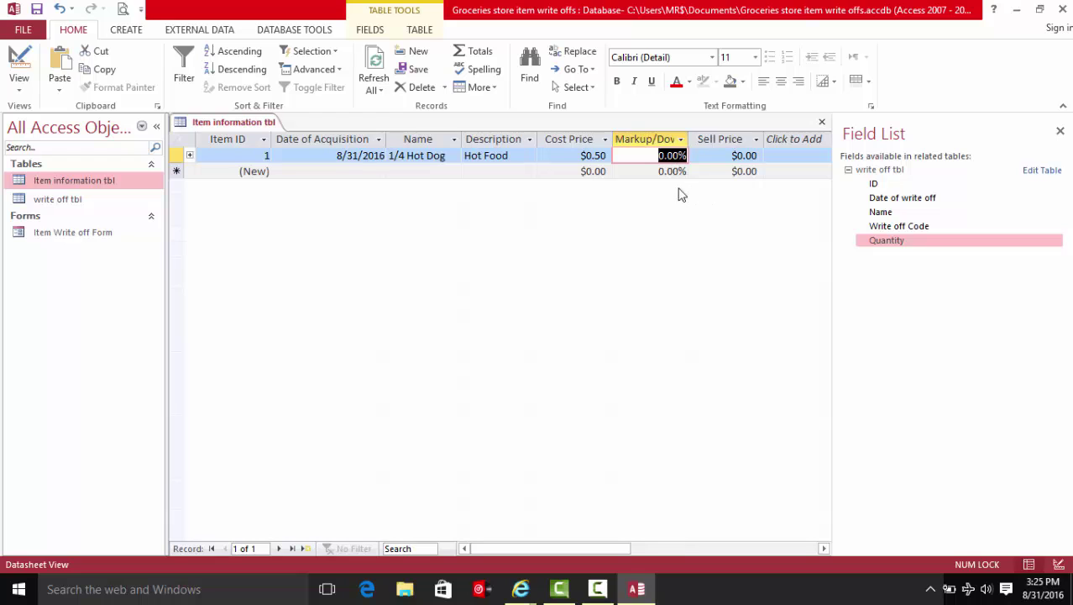
In Design view, add a Calculated field below Sell Price with the expression [Cost Price] + [Cost Price] * [Markup/Down Rate].
click(20, 64)
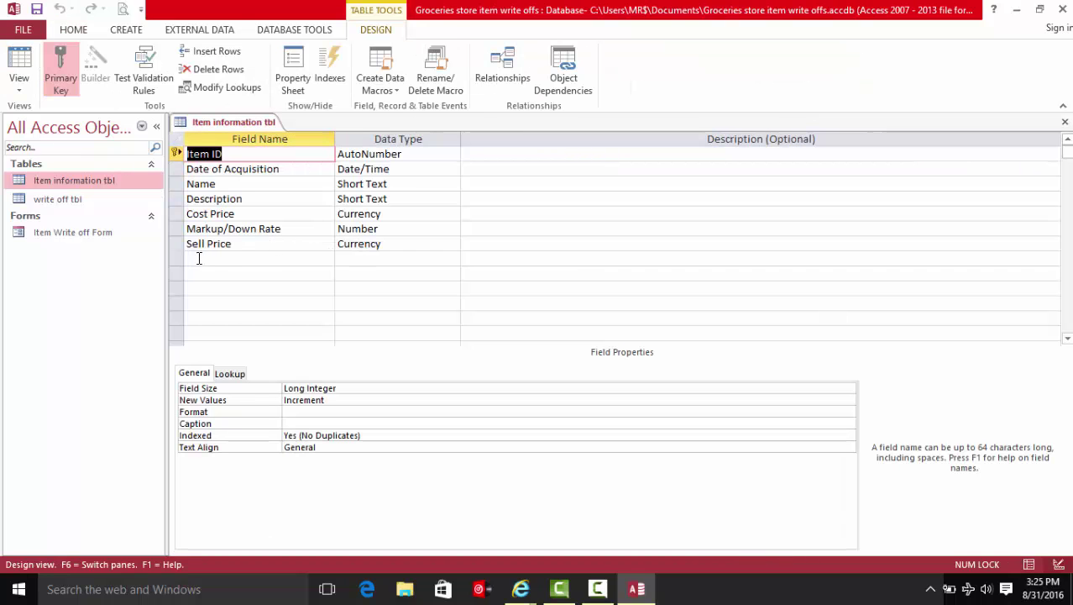
click(388, 259)
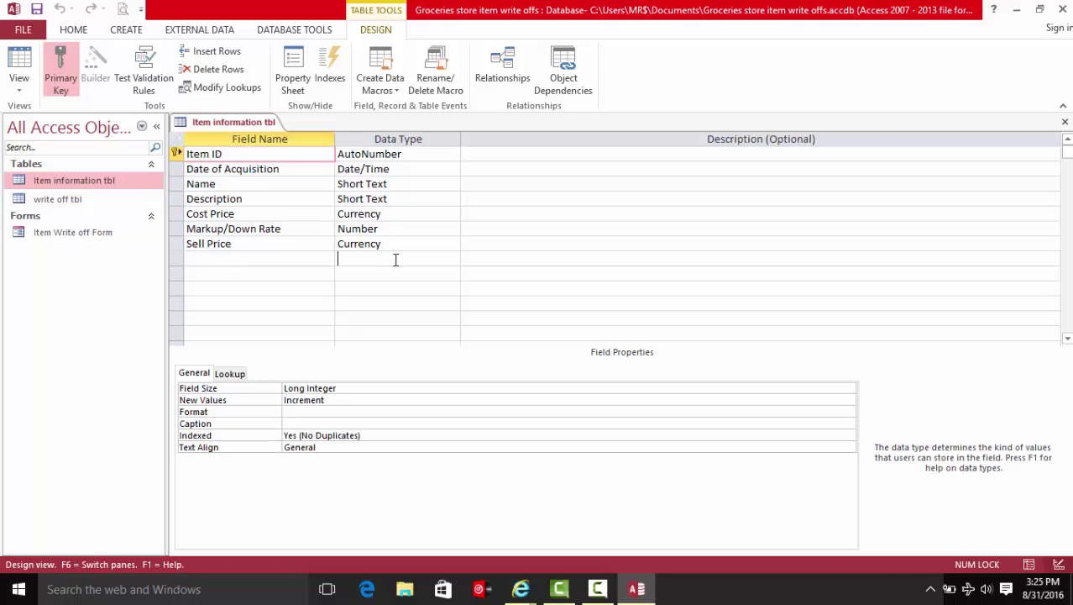
click(453, 261)
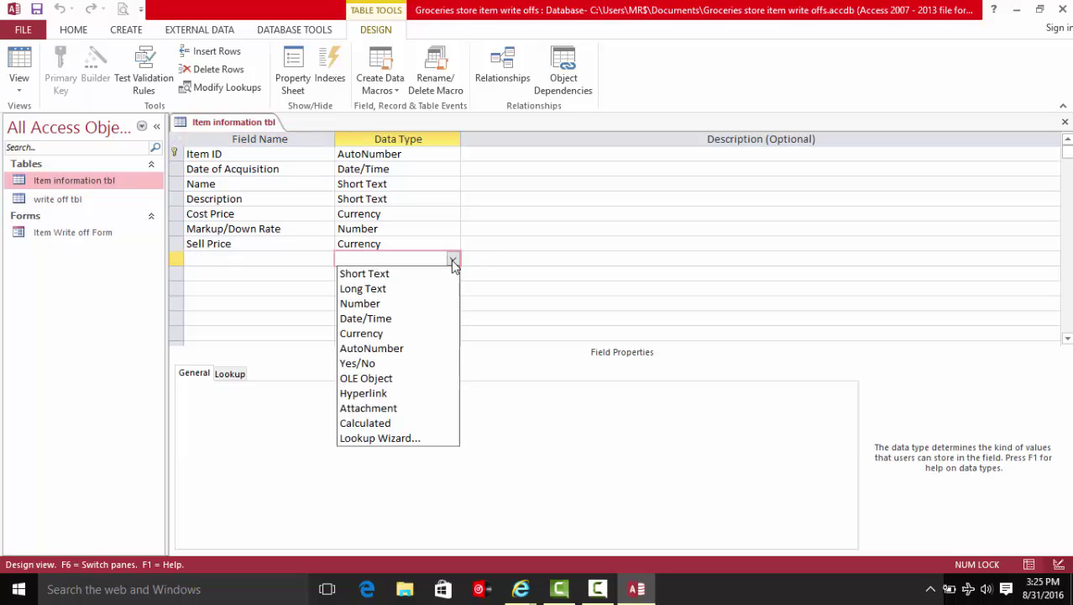
click(399, 424)
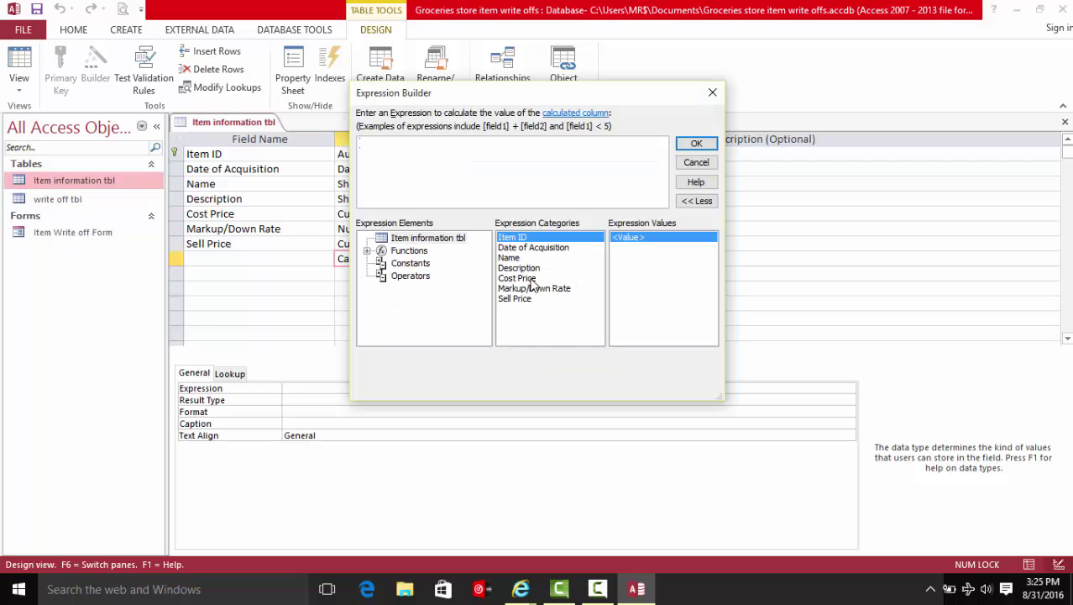
double_click(530, 280)
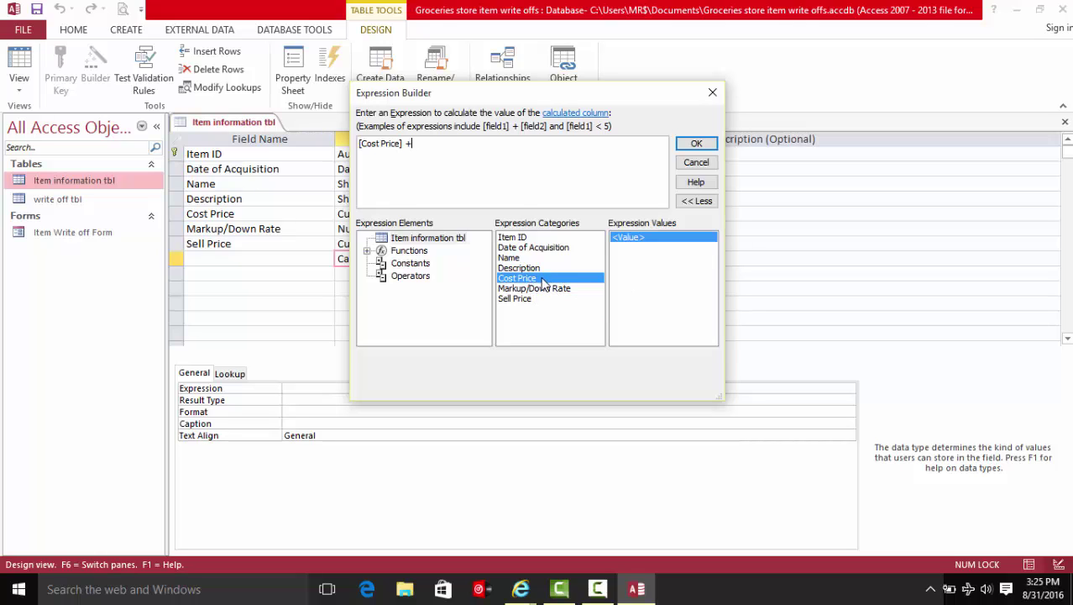
double_click(532, 281)
double_click(552, 288)
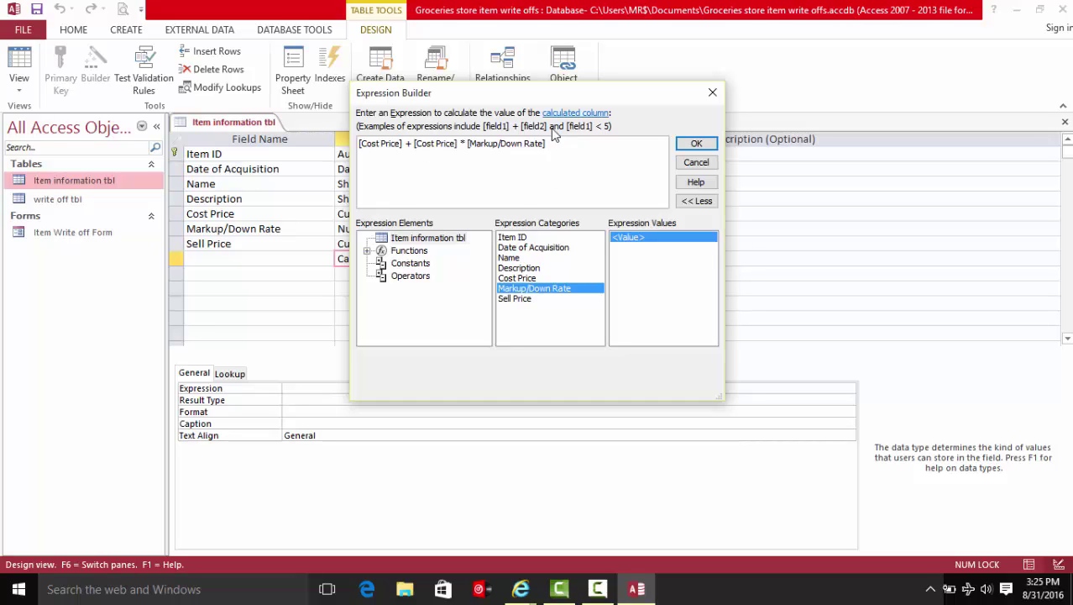
Add parentheses to make the expression ([Cost Price])+([Cost Price]*[Markup/Down Rate]) and accept it.
click(409, 146)
text())
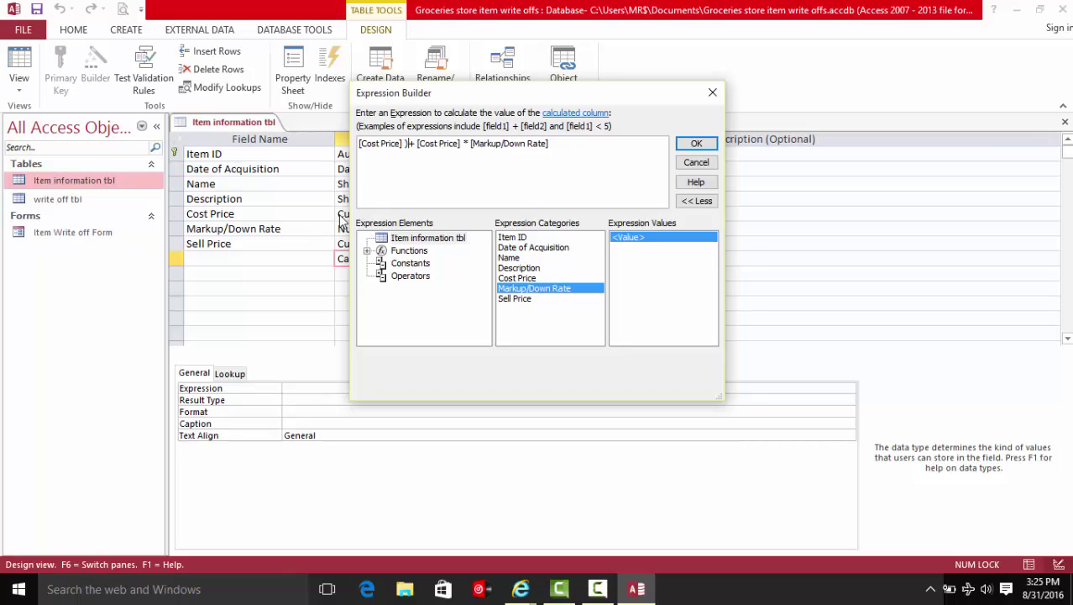
click(361, 144)
text(()
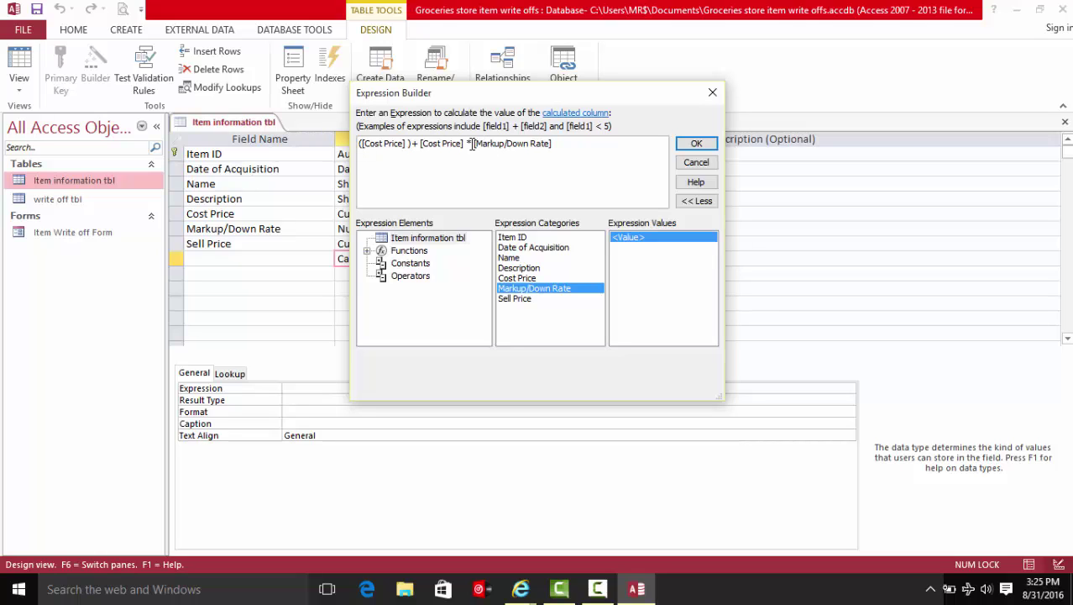
click(420, 144)
text(()
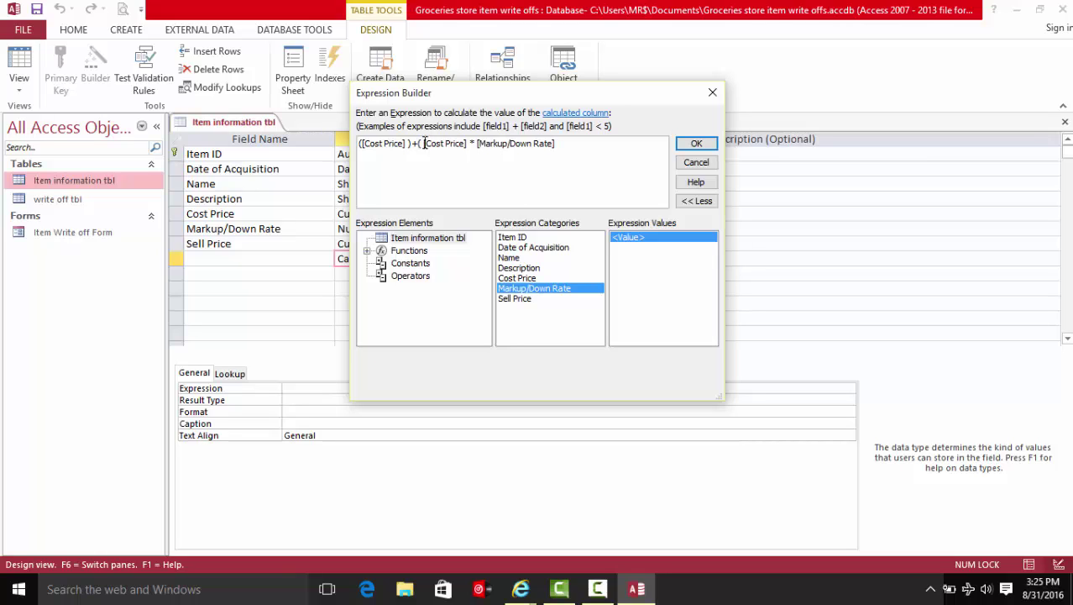
click(559, 143)
click(694, 144)
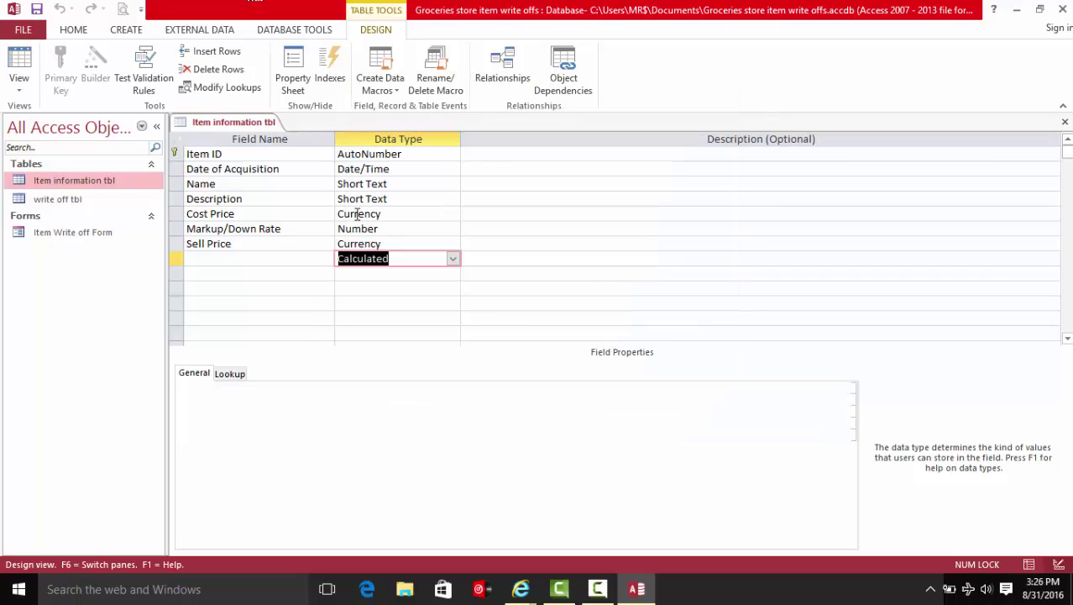
Name the new calculated field Selling Price.
click(188, 262)
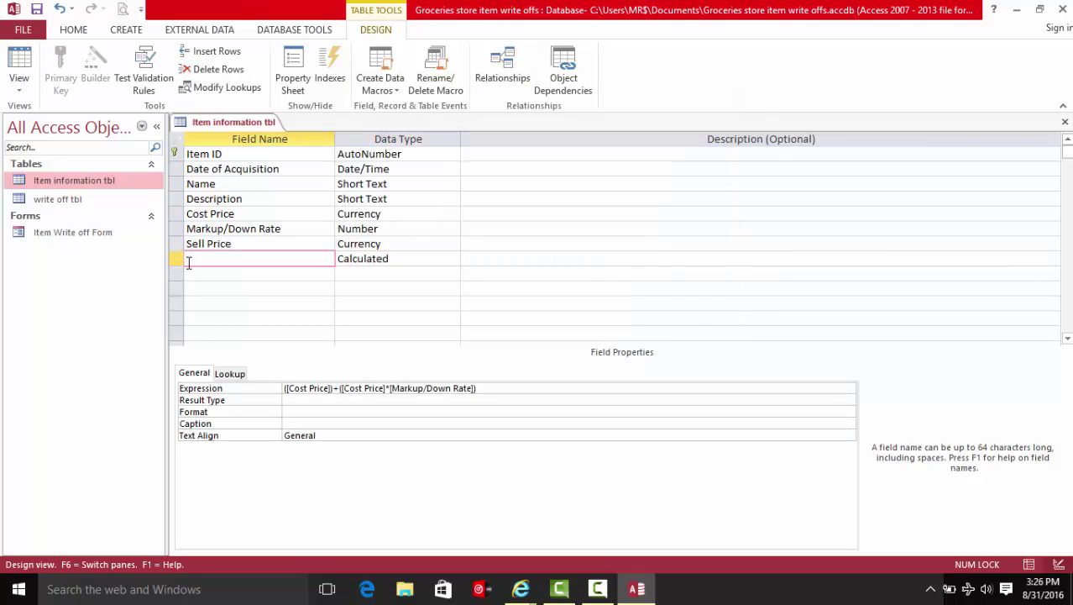
text(Sellinng)
key(BackSpace)
text(g Price)
Permanently delete the Sell Price currency field from the table design.
click(177, 244)
right_click(176, 245)
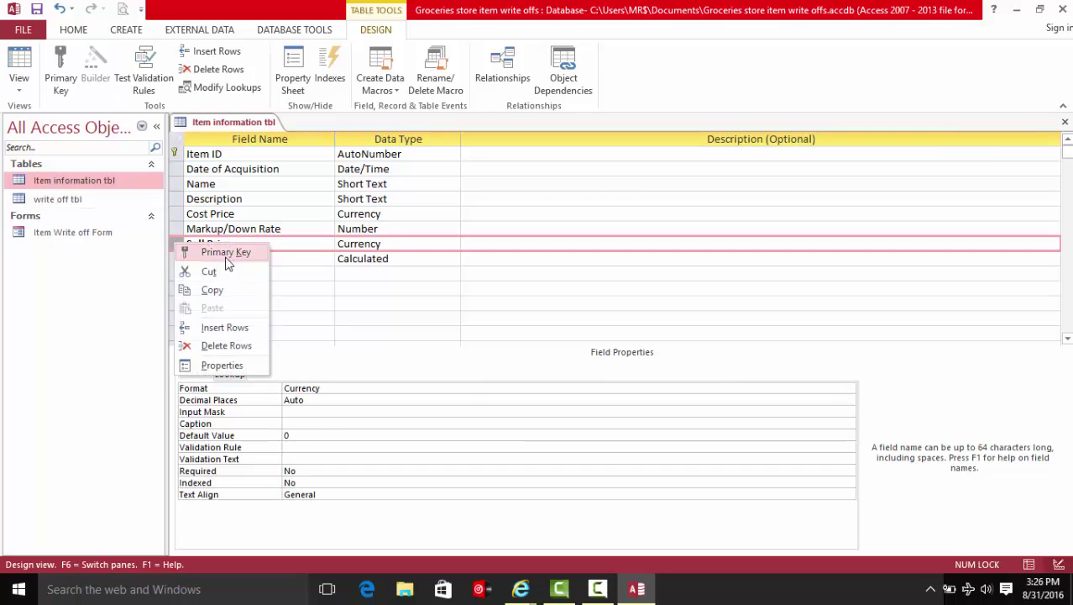
click(218, 346)
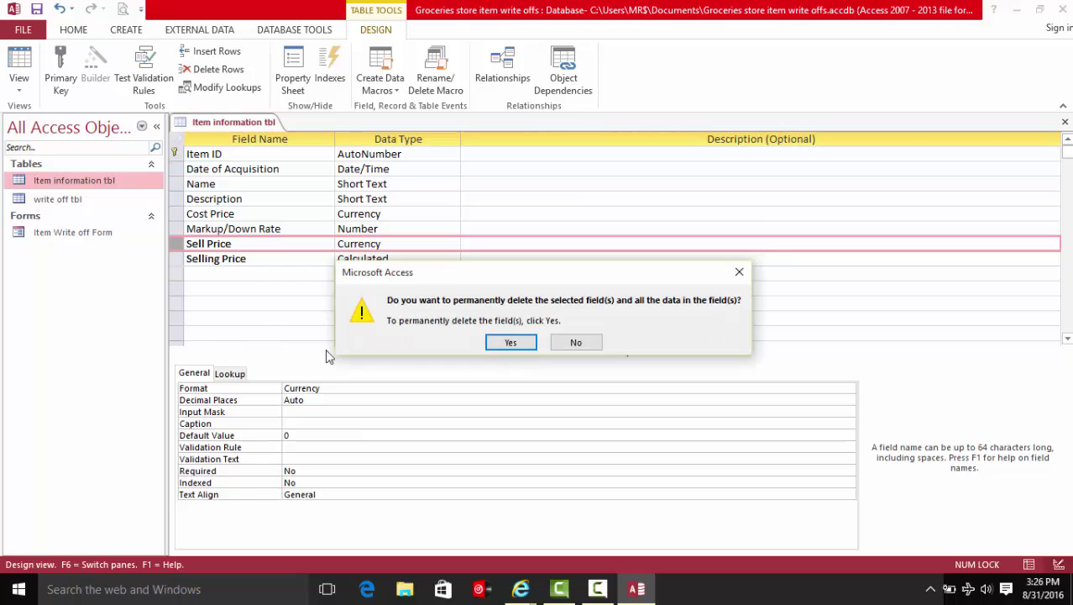
click(509, 343)
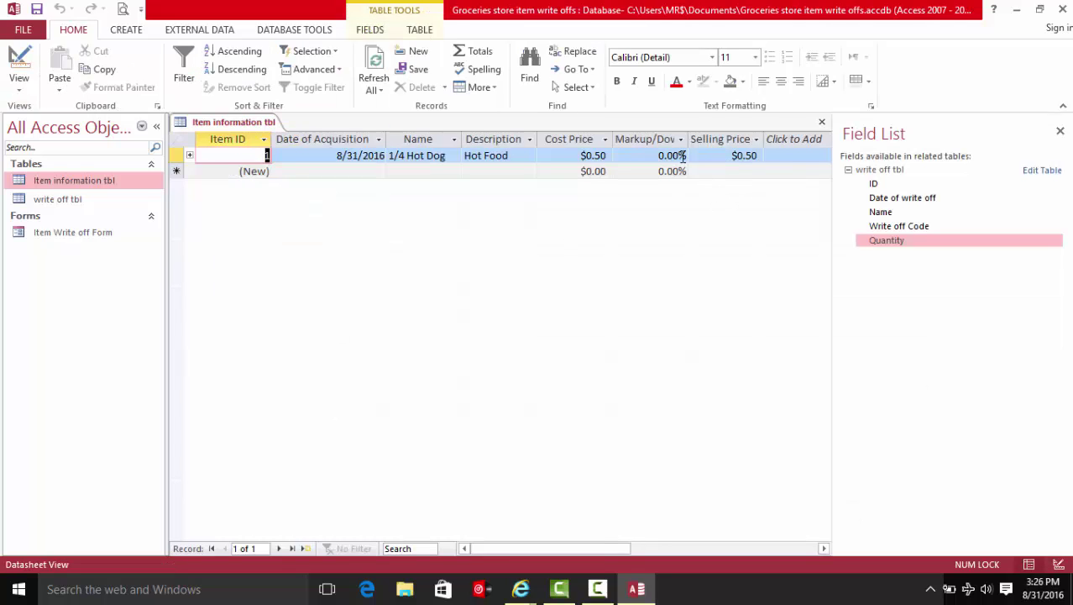
Try to enter a Markup/Down Rate for the 1/4 Hot Dog record.
drag(658, 155, 680, 155)
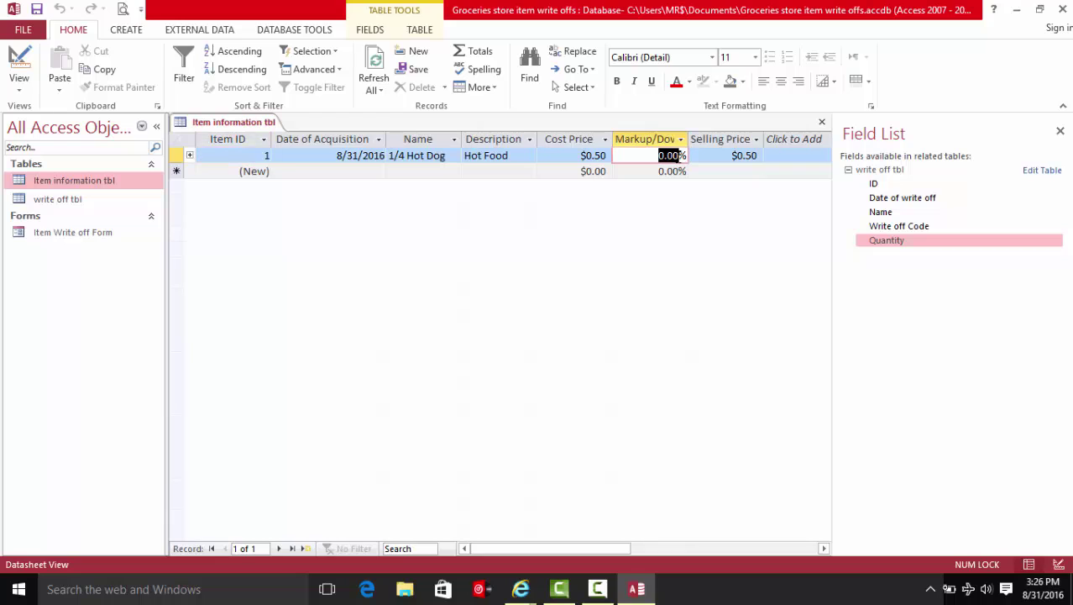
text(0.00)
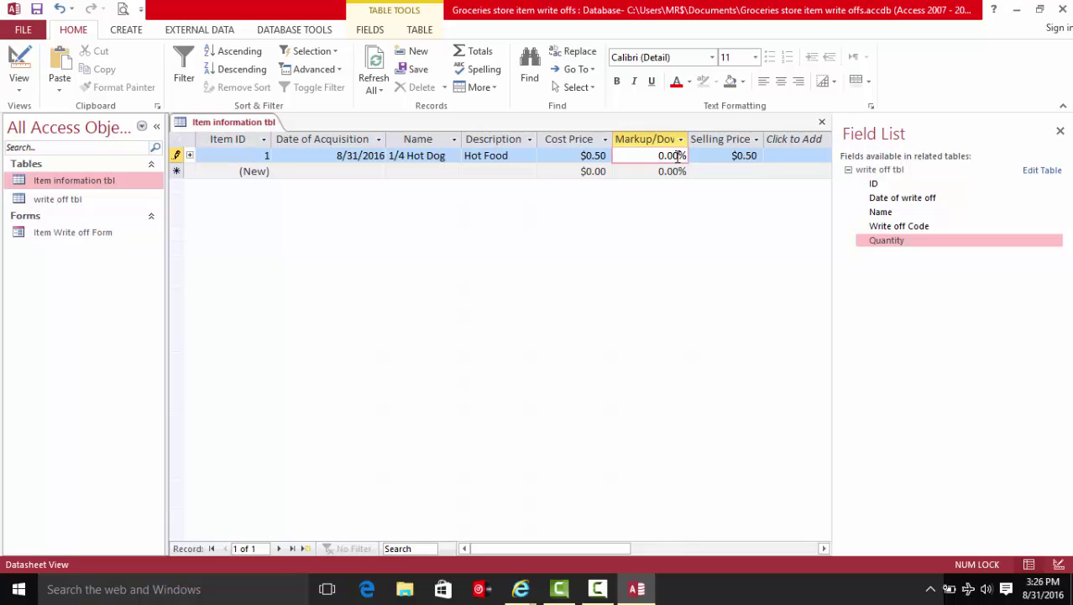
key(Tab)
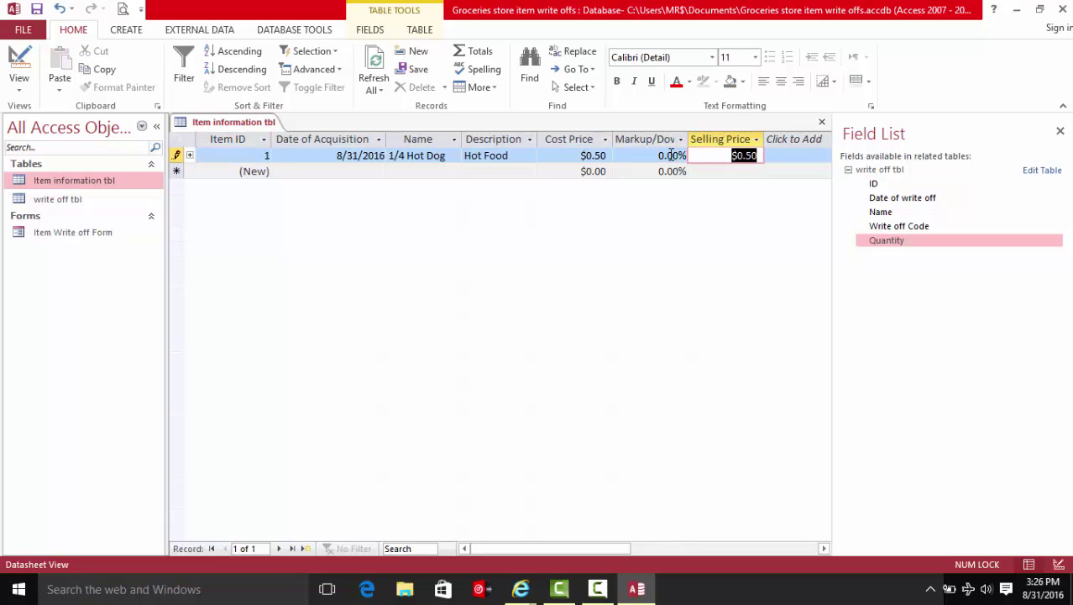
drag(658, 155, 680, 156)
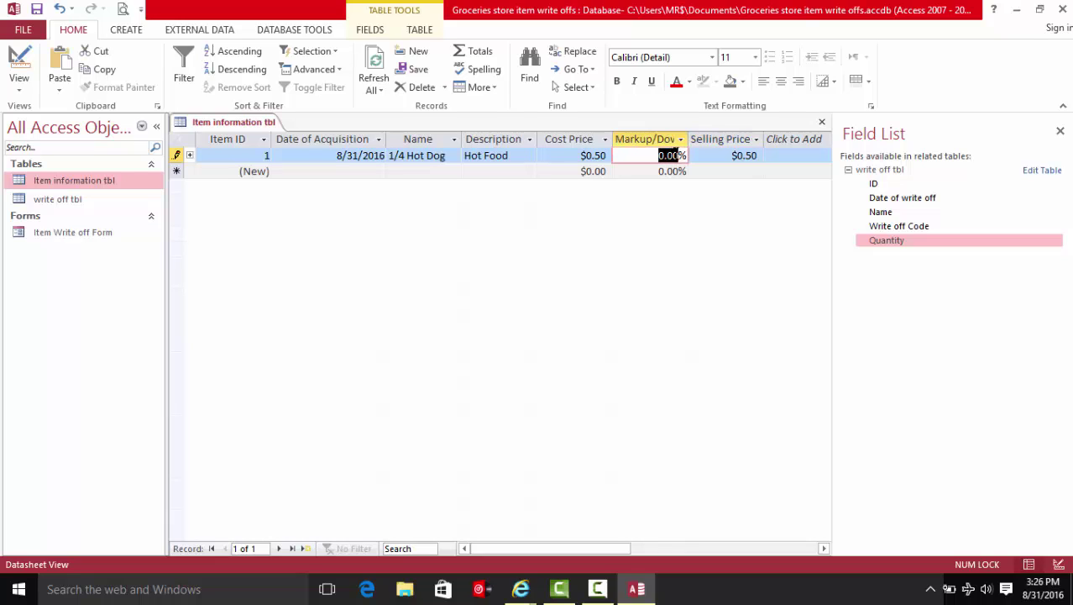
key(BackSpace)
key(Tab)
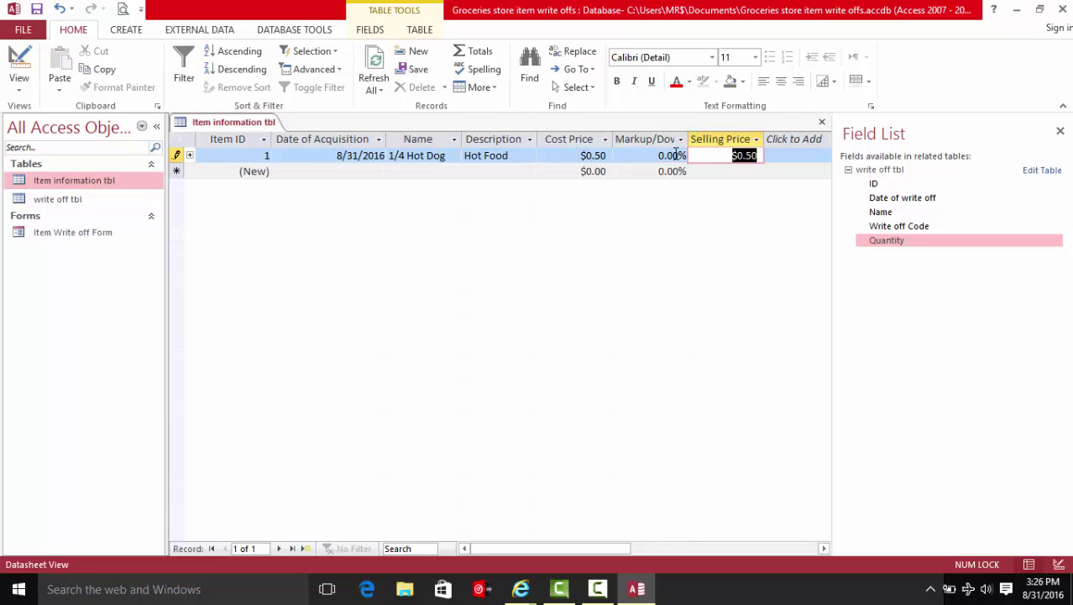
Set the Markup/Down Rate field's decimal places to 2 in the Item information table's design.
click(14, 59)
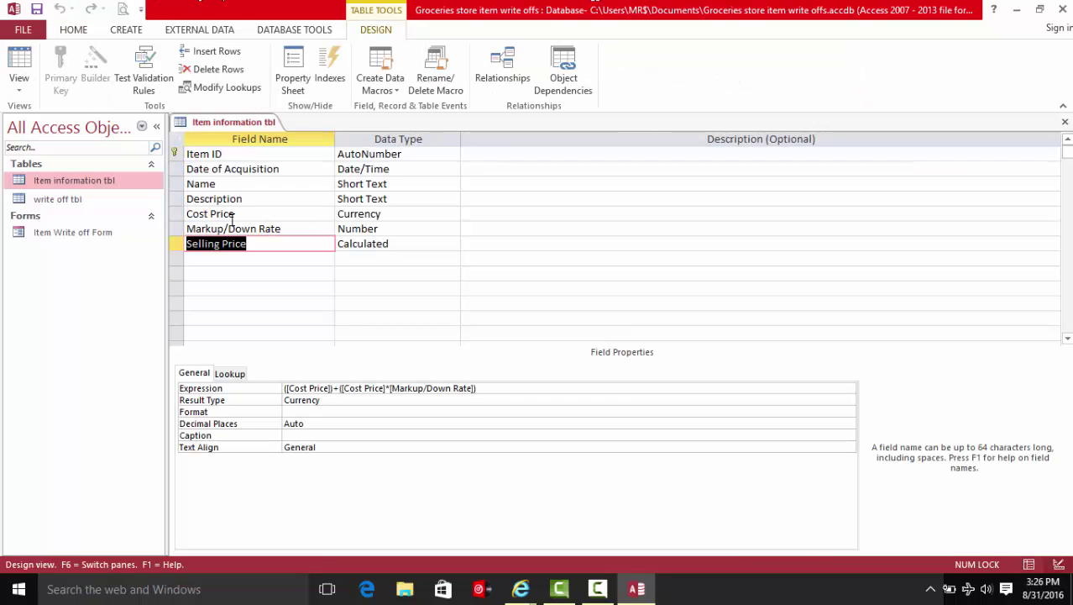
click(454, 229)
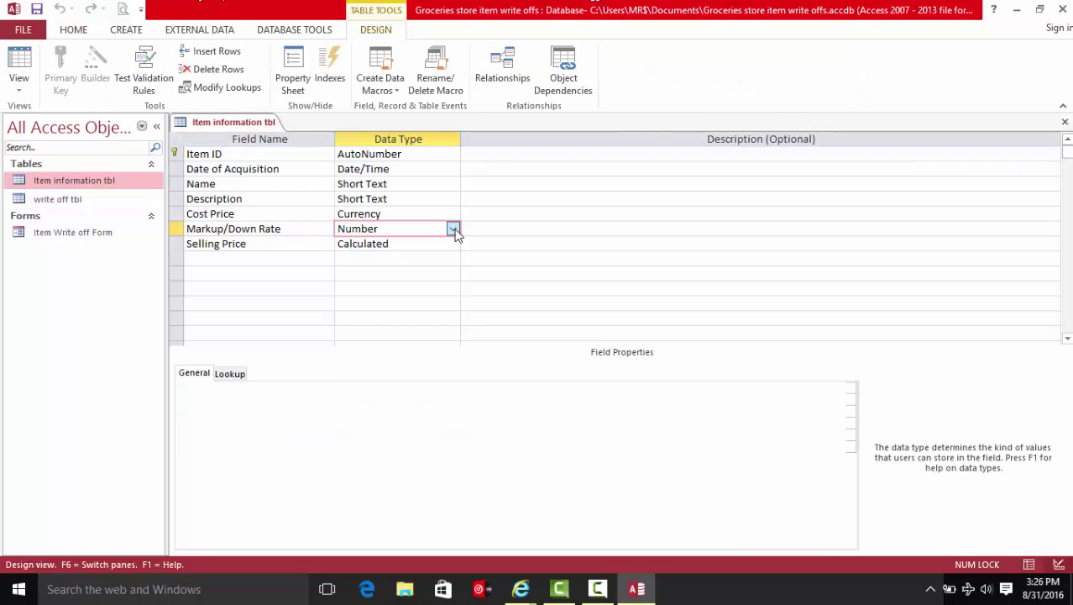
click(455, 229)
click(445, 273)
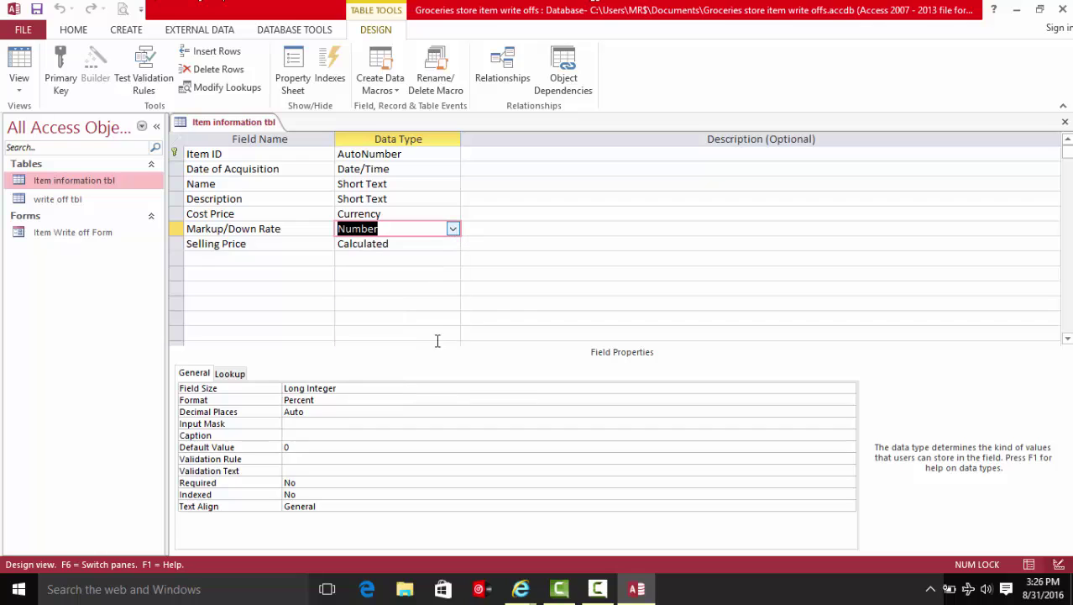
click(339, 412)
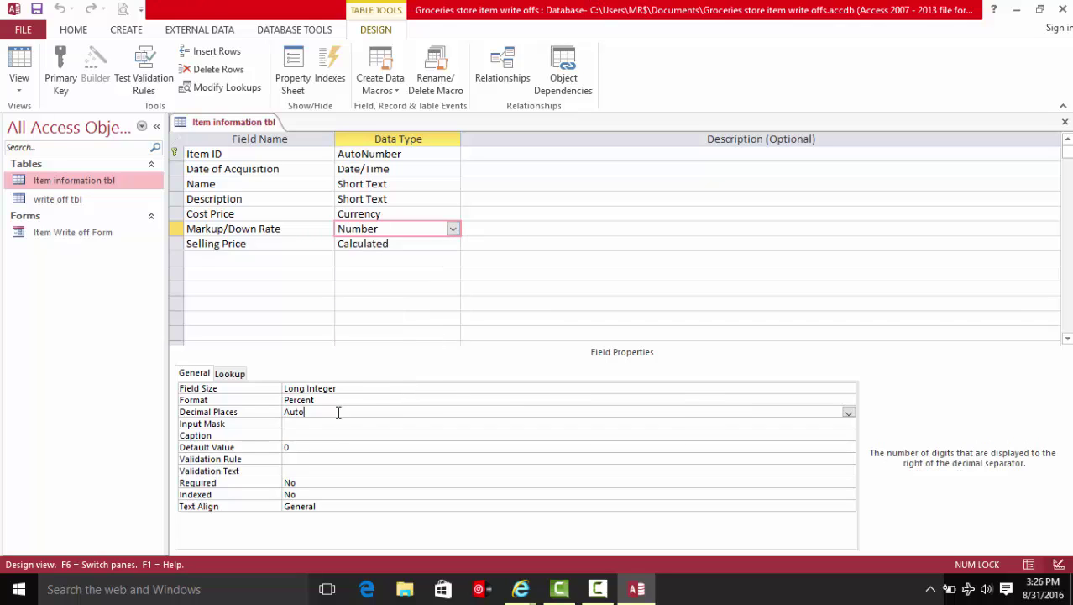
click(848, 413)
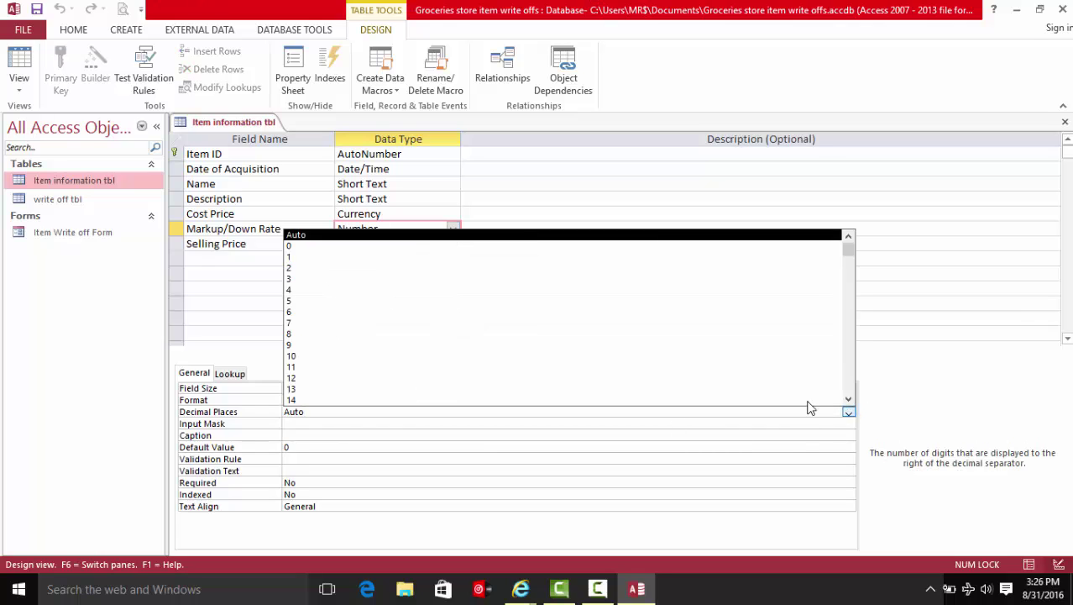
click(371, 269)
Change the Markup/Down Rate field size to Single.
click(341, 387)
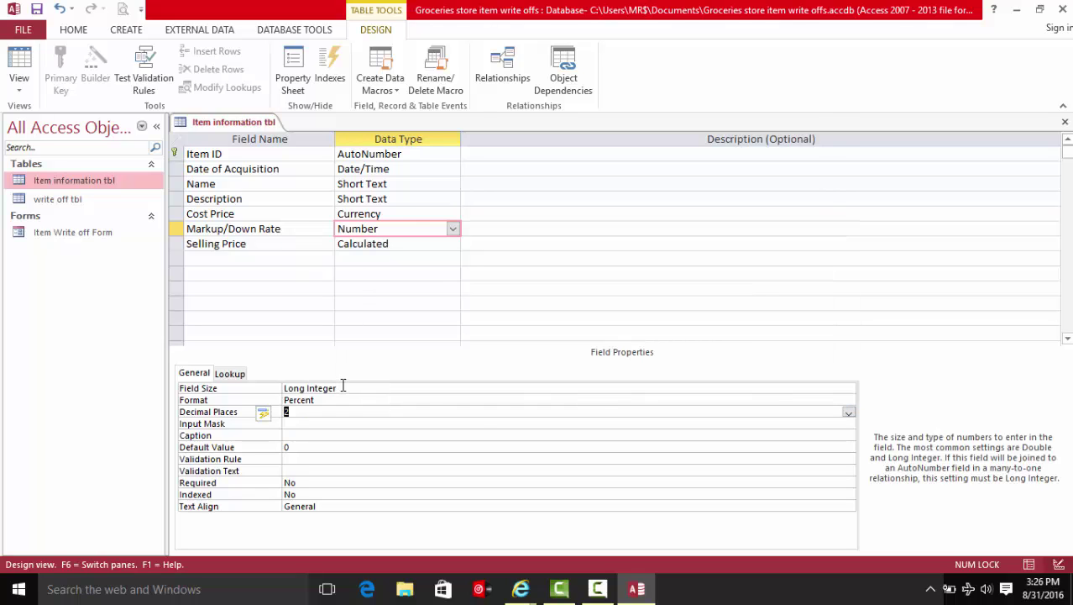
click(849, 389)
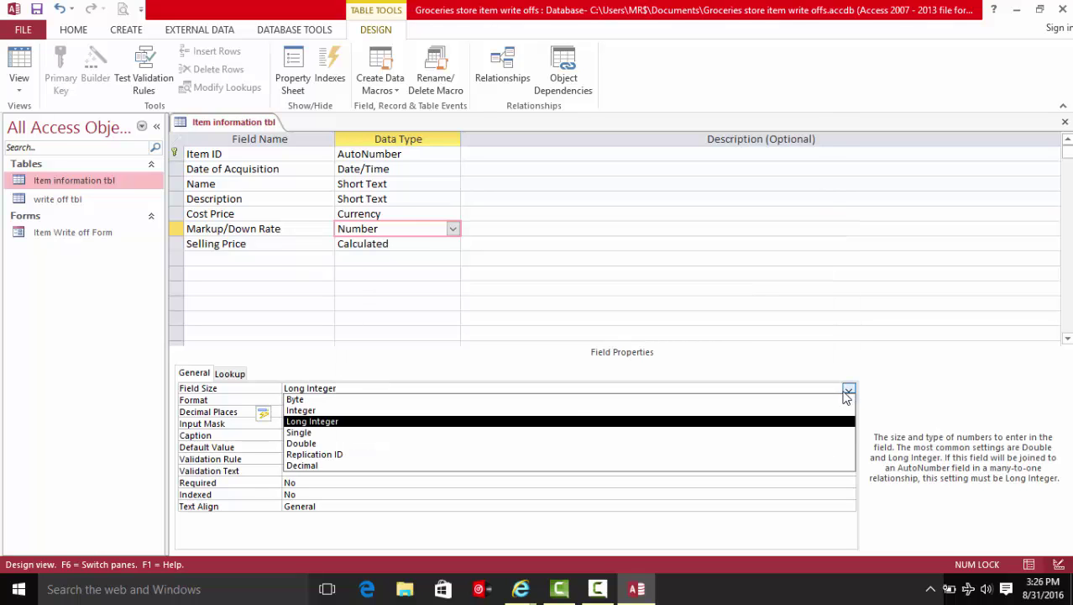
click(477, 433)
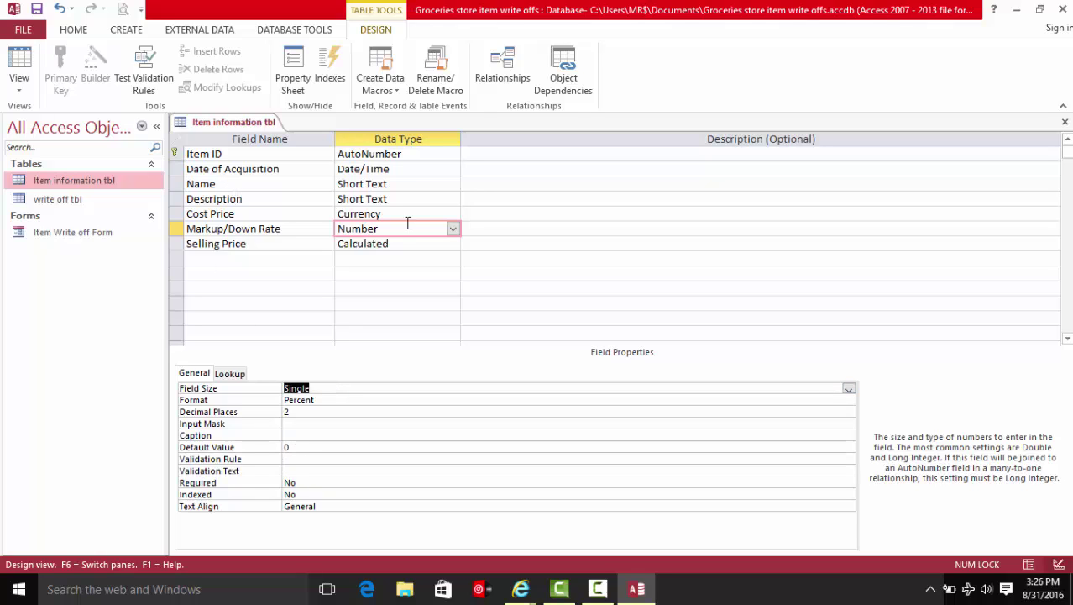
Set the Cost Price field's decimal places to 2.
key(F6)
click(453, 213)
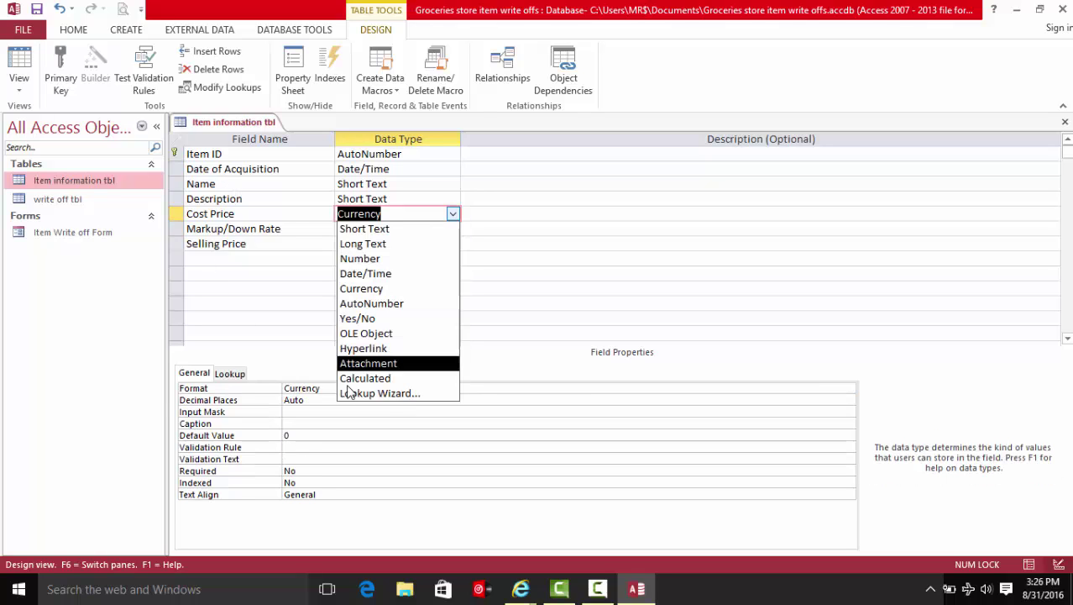
click(316, 389)
click(319, 401)
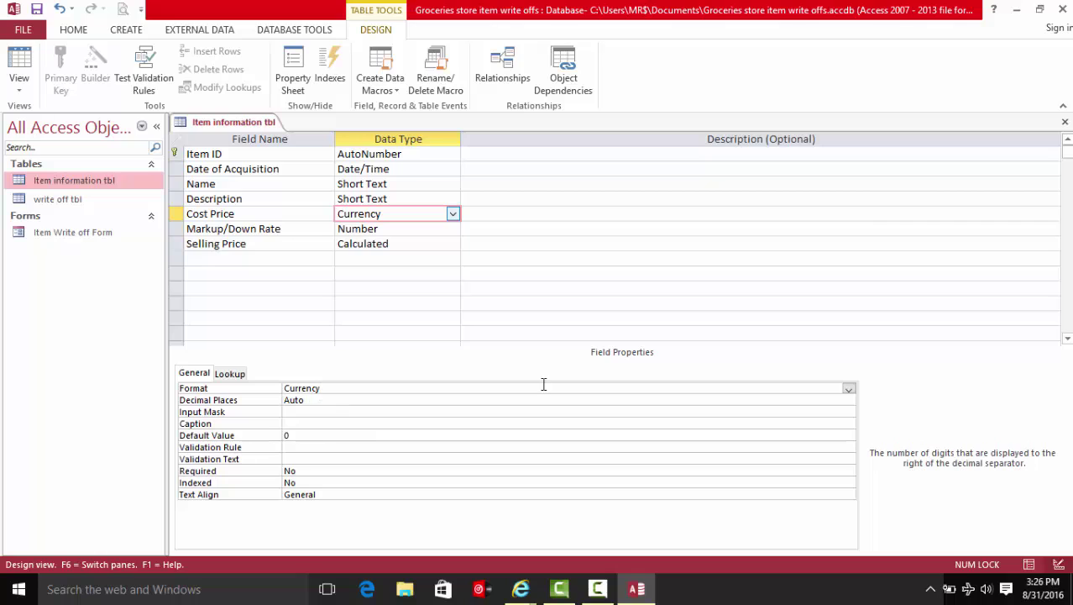
click(849, 401)
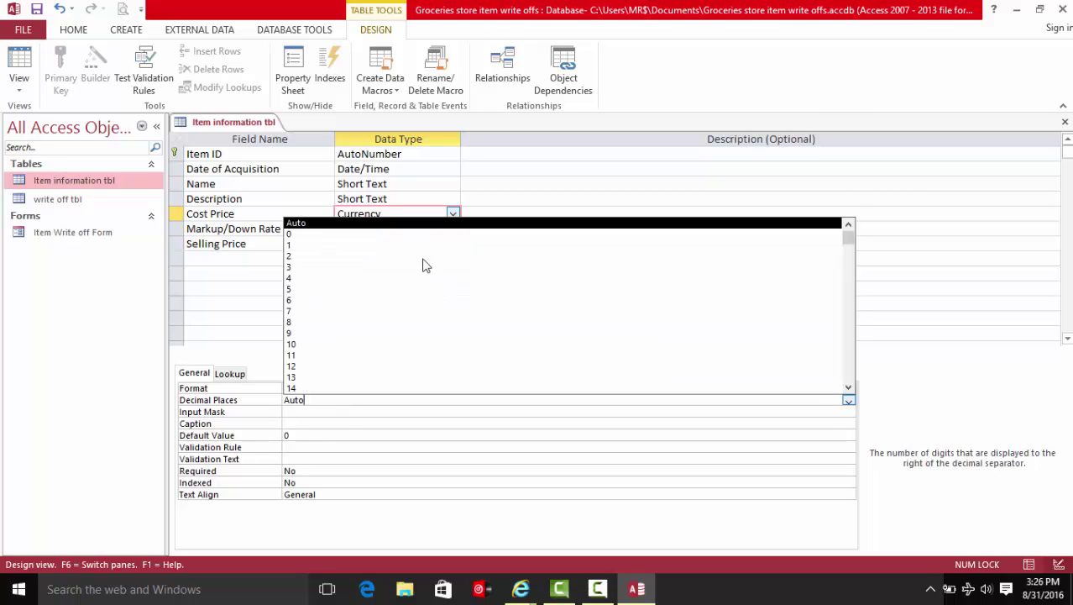
key(Return)
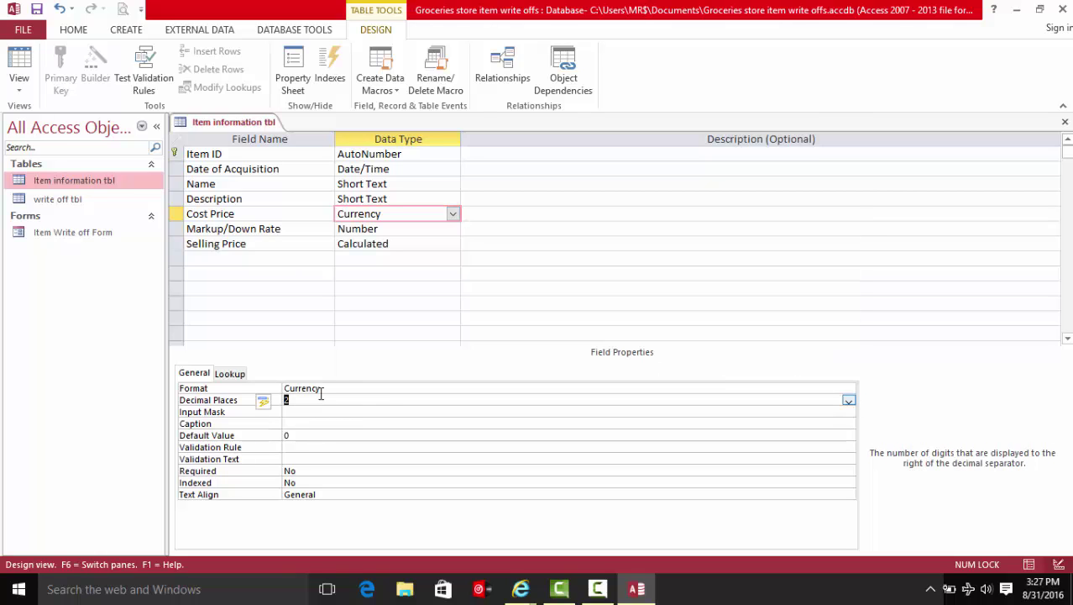
Format the calculated Selling Price field as Currency with 2 decimal places.
click(399, 245)
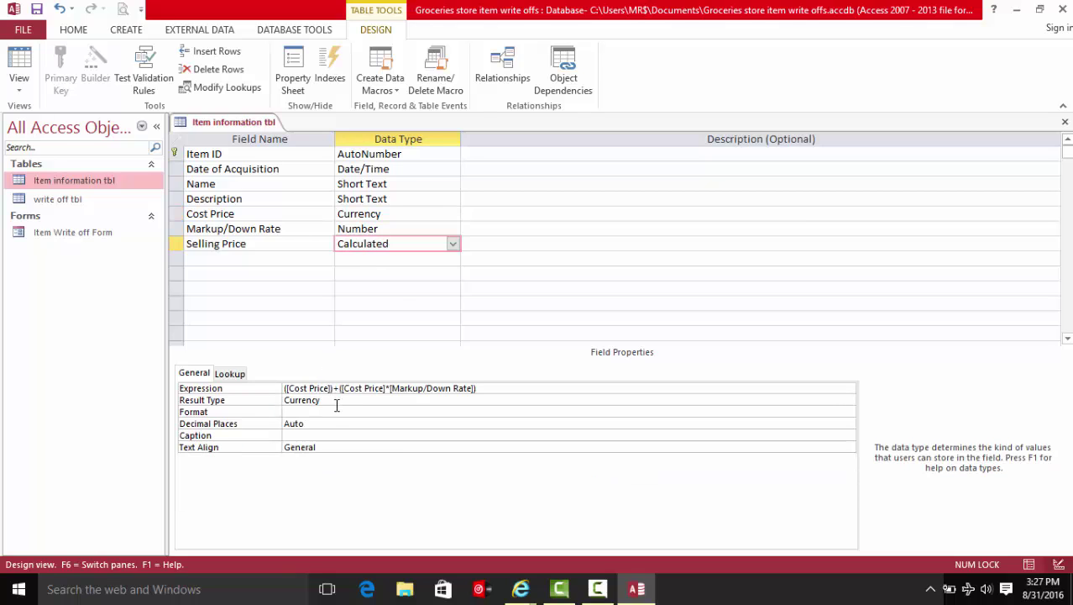
click(336, 404)
click(331, 413)
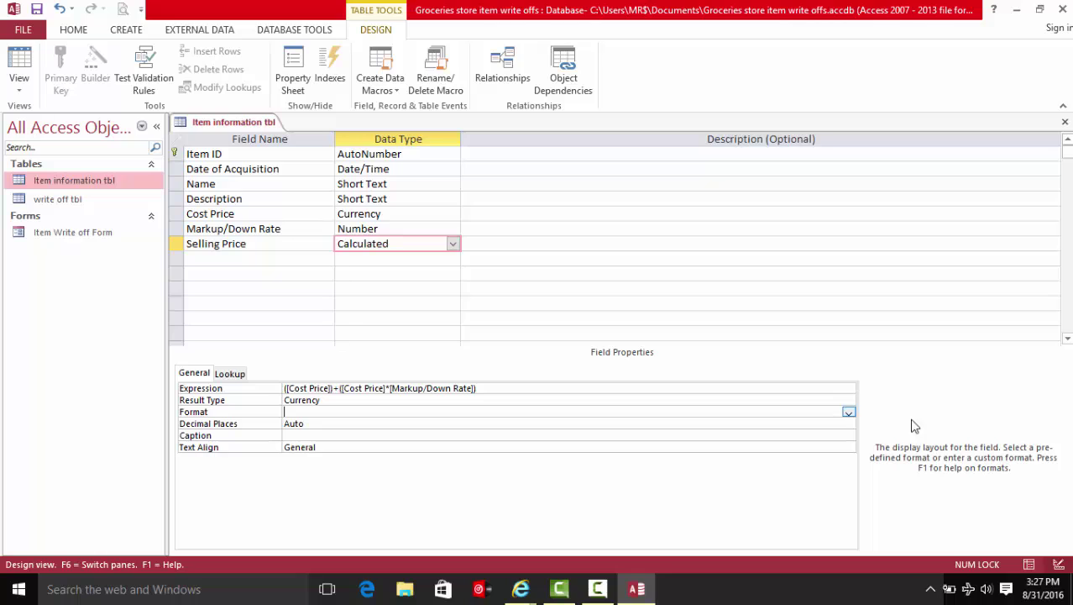
click(848, 412)
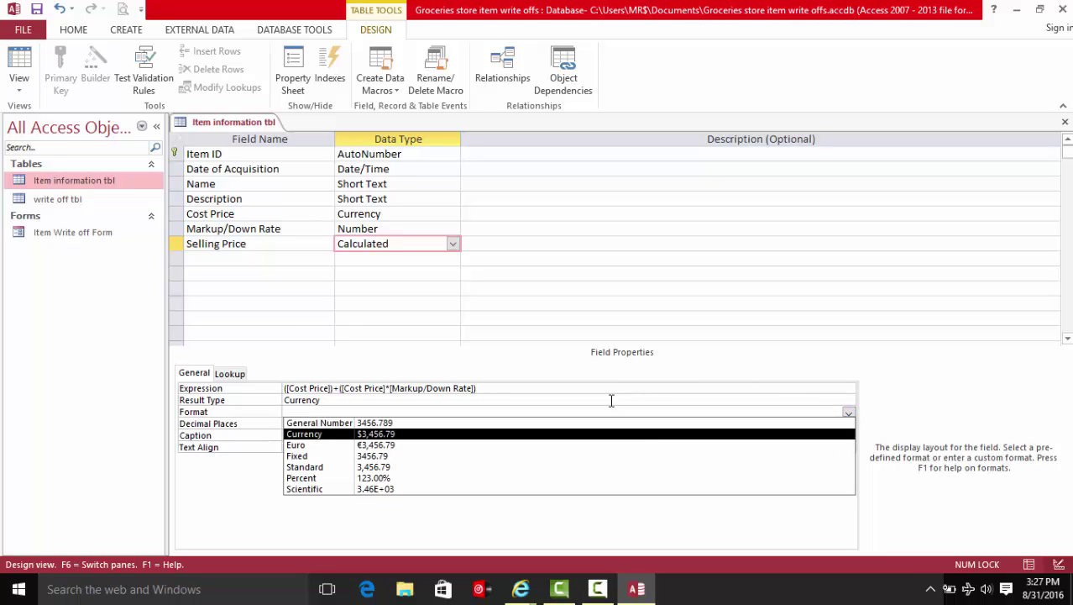
click(568, 435)
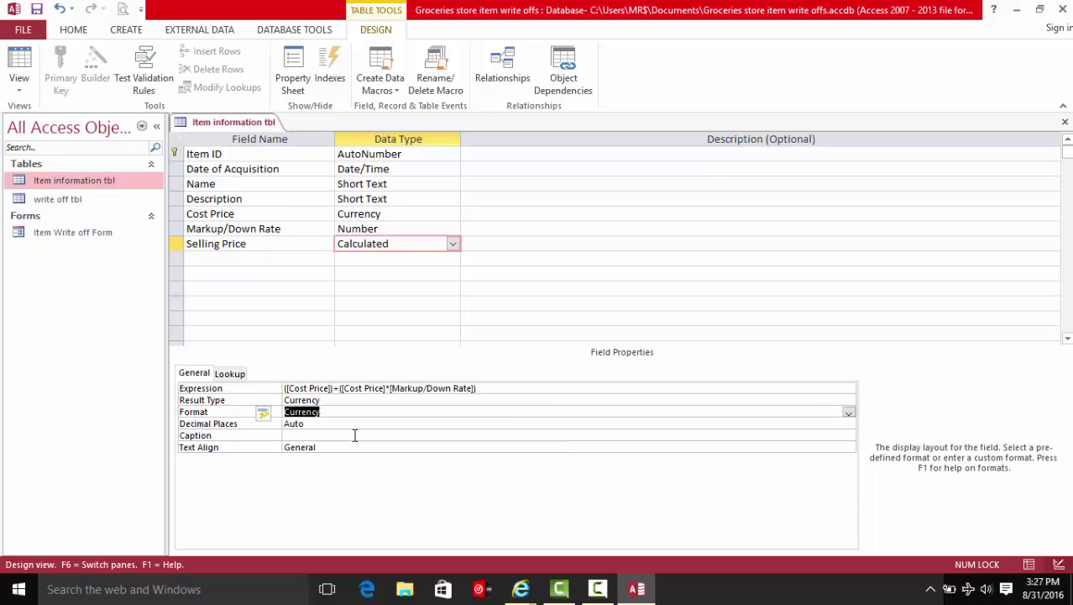
click(364, 428)
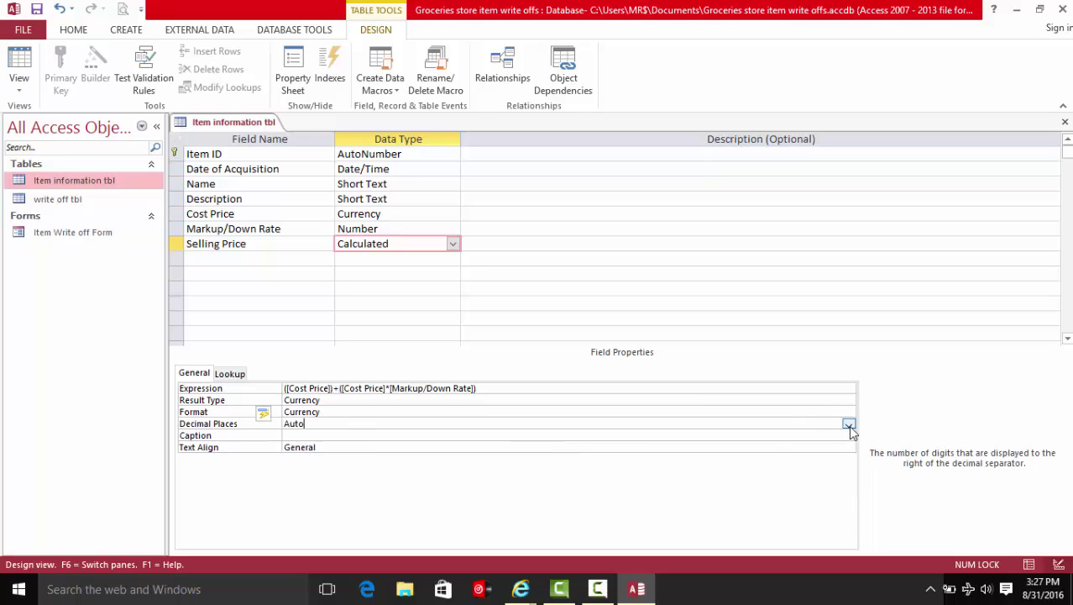
click(849, 425)
click(336, 282)
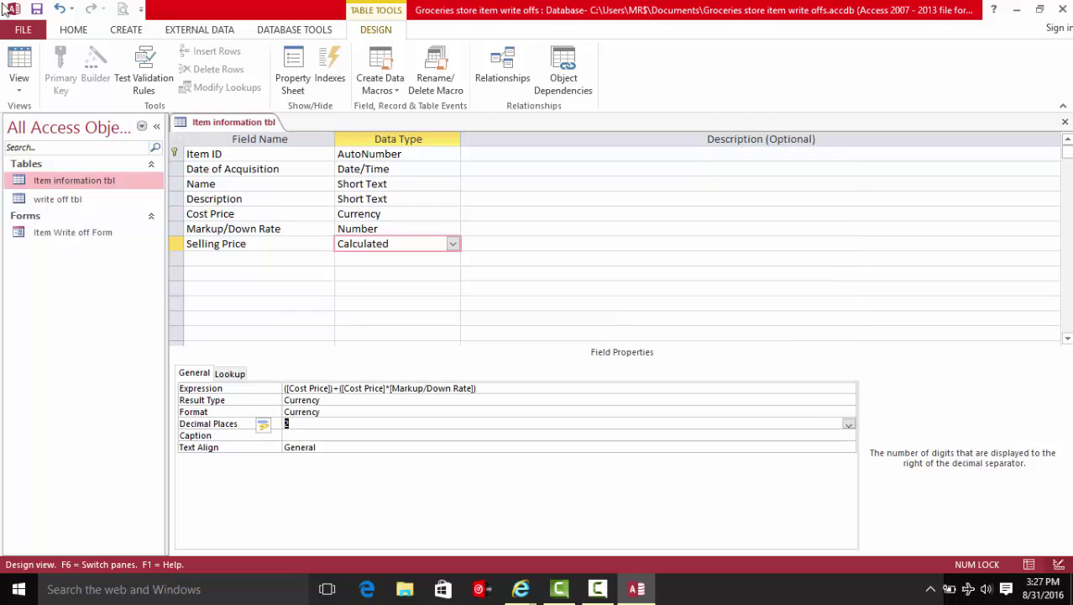
Save the table design, accepting the change to the column used by the calculation, and return to Datasheet view.
click(37, 12)
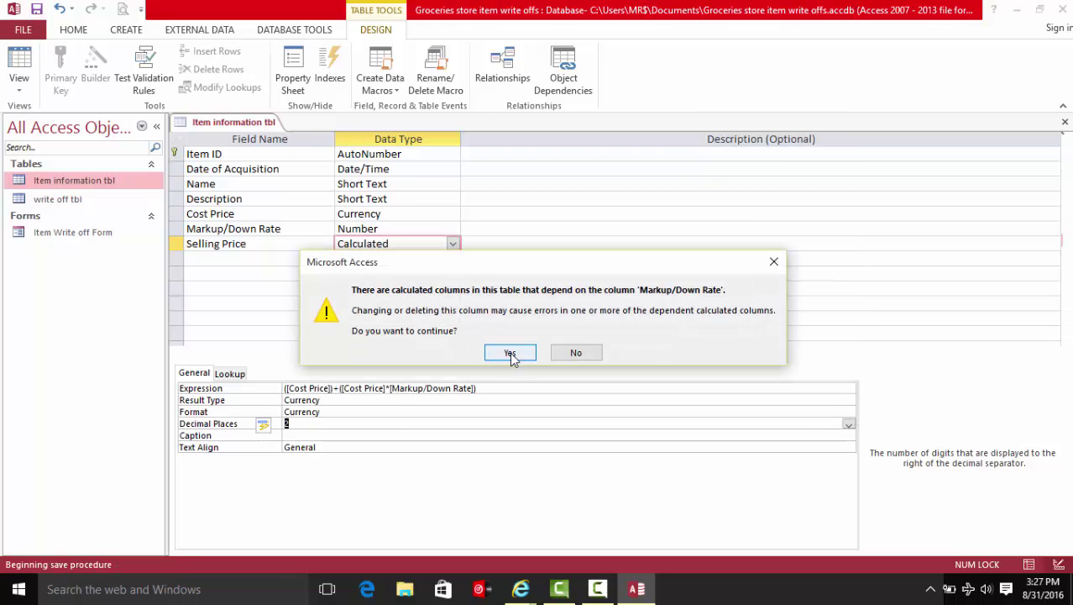
click(510, 354)
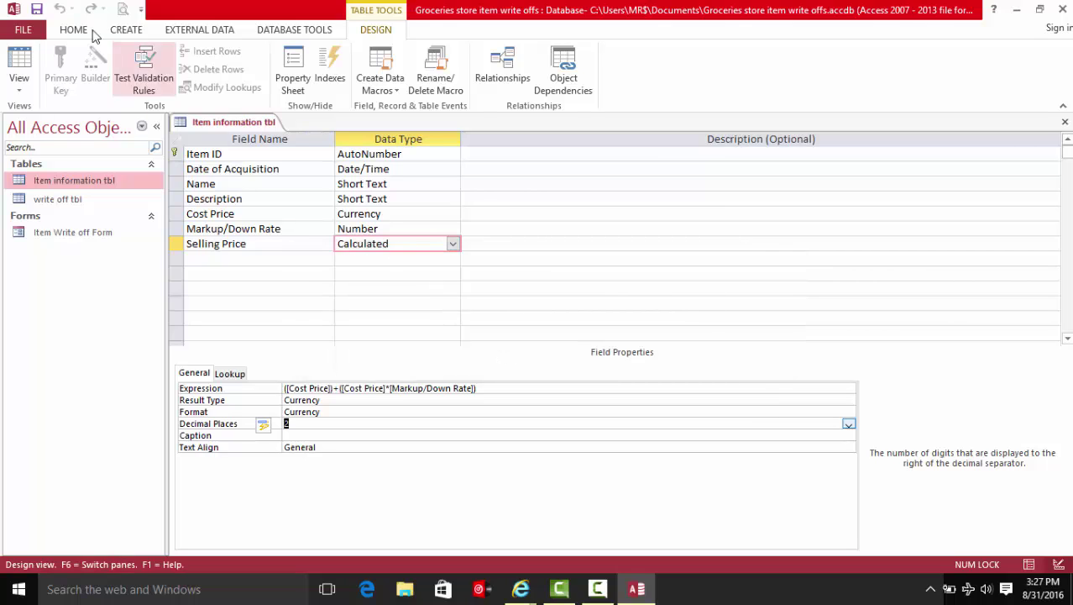
click(26, 68)
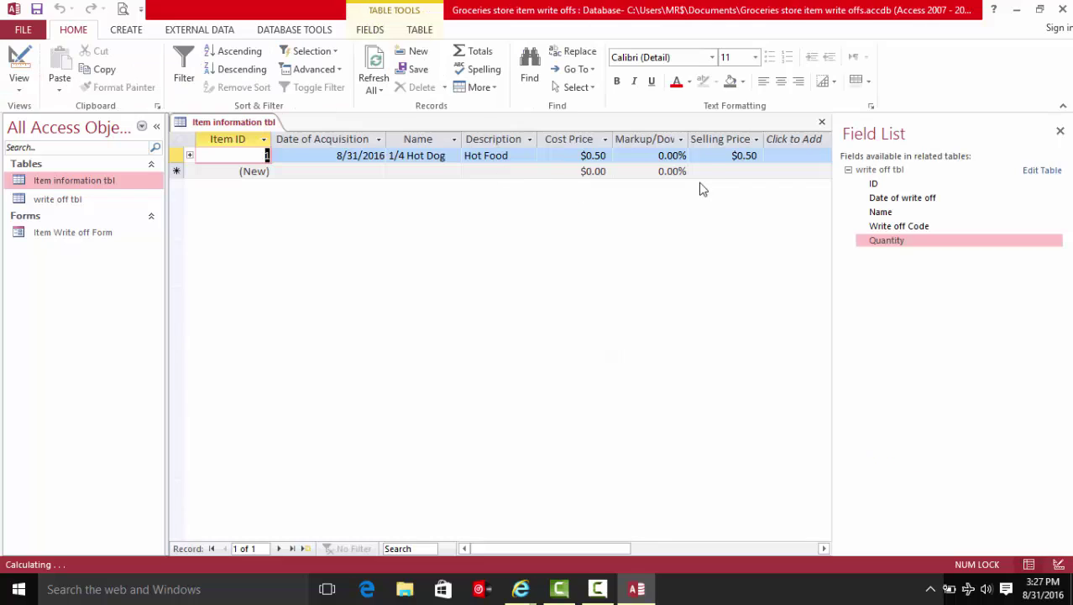
Enter a 1% Markup/Down Rate for the 1/4 Hot Dog record and expand its related write-off records.
drag(678, 154, 653, 154)
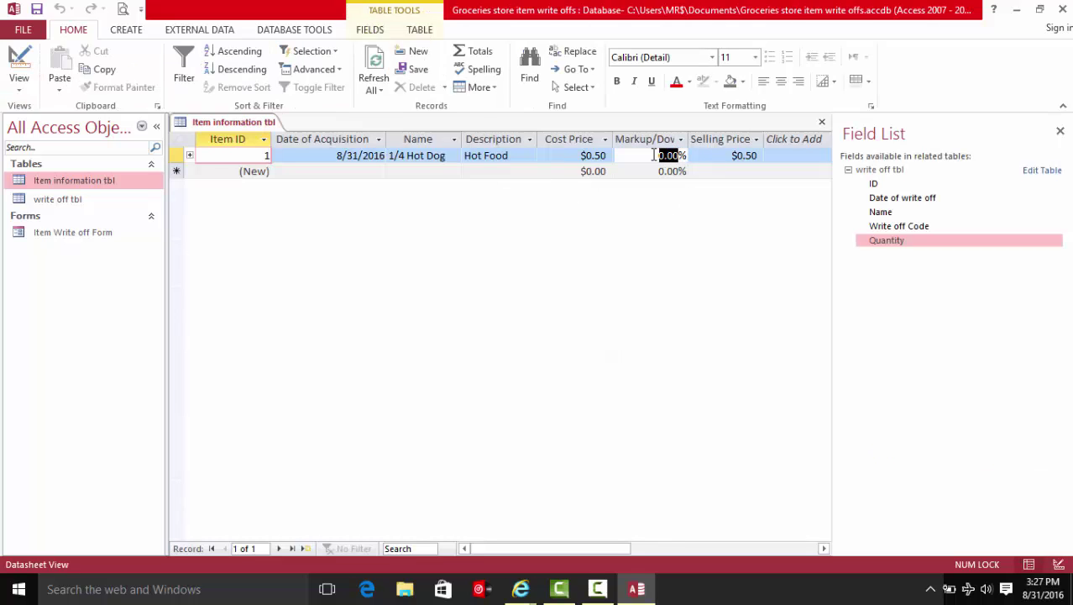
text(1)
key(Tab)
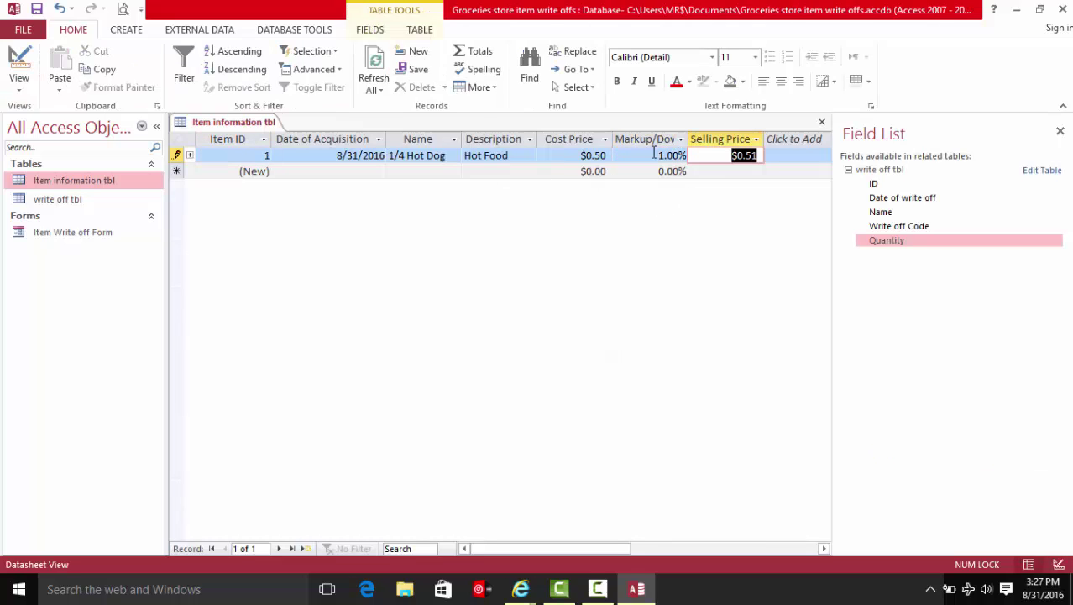
key(Tab)
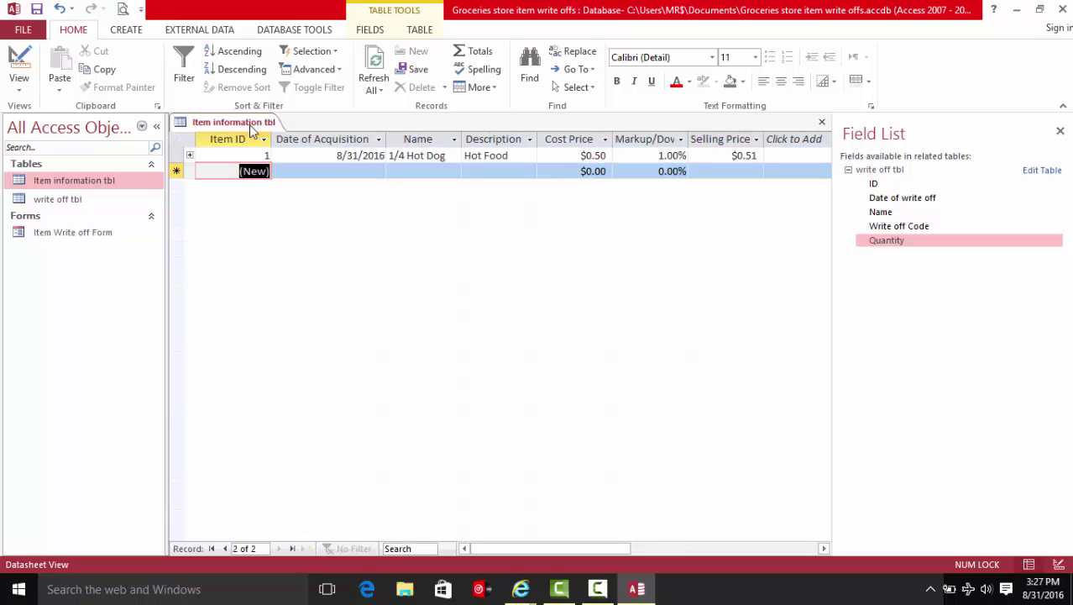
click(190, 156)
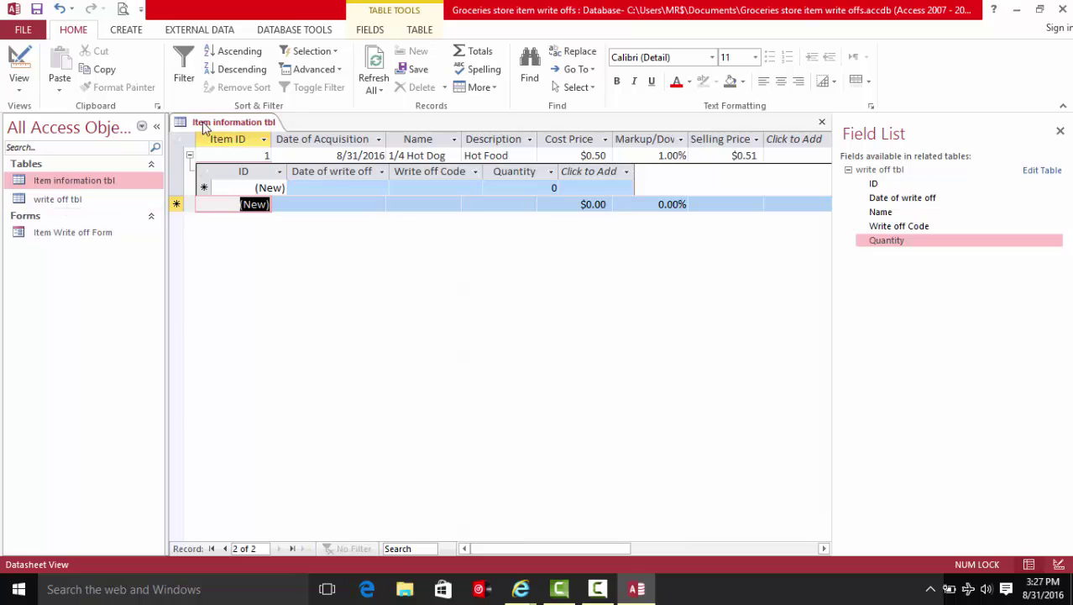
Close the Item information table and open write off tbl in Design view.
right_click(244, 126)
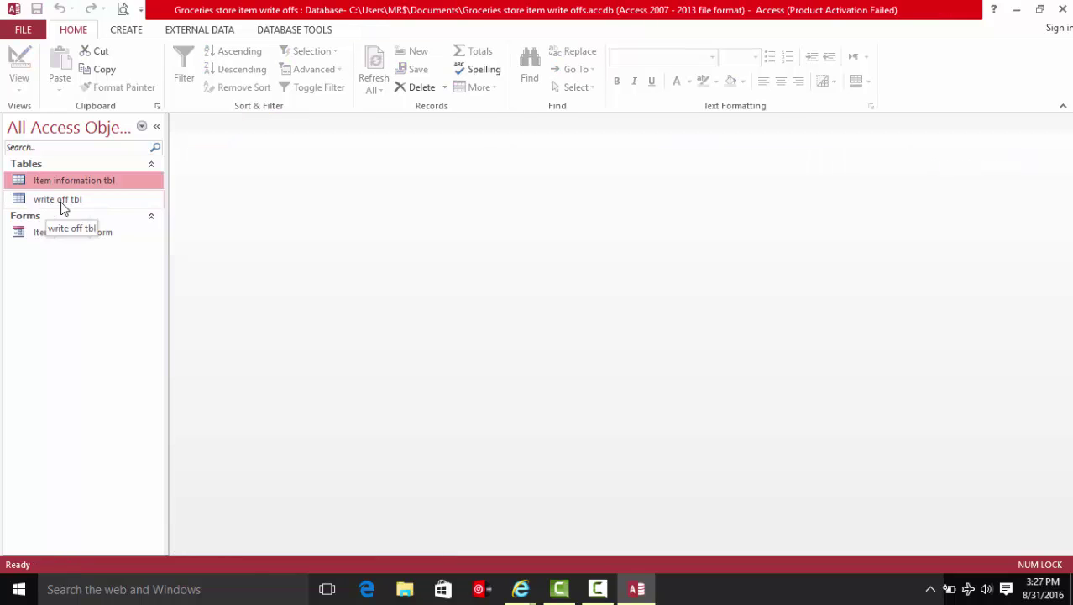
click(76, 199)
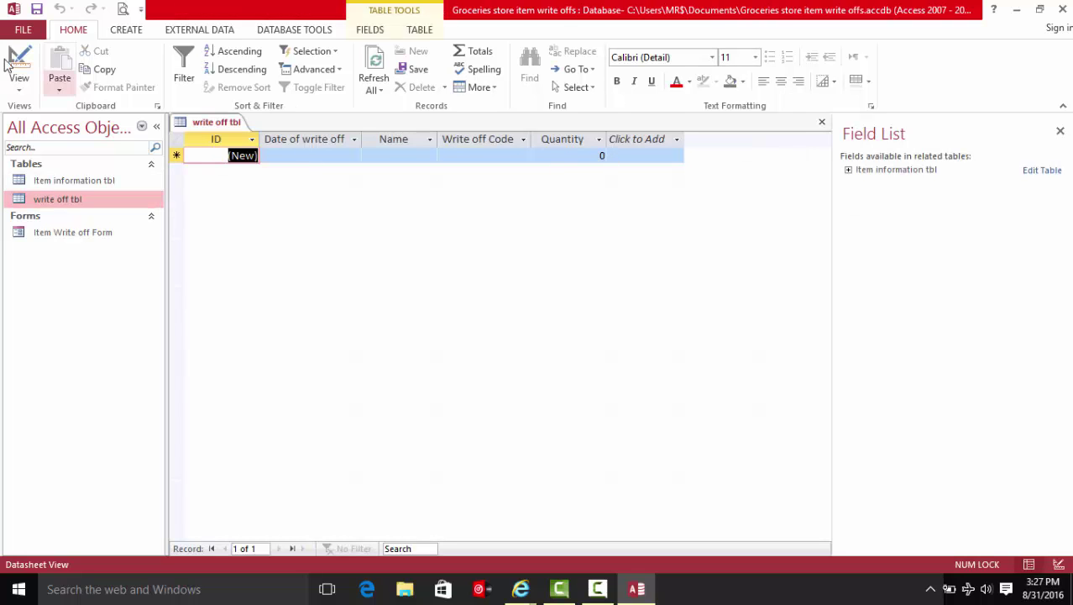
click(19, 59)
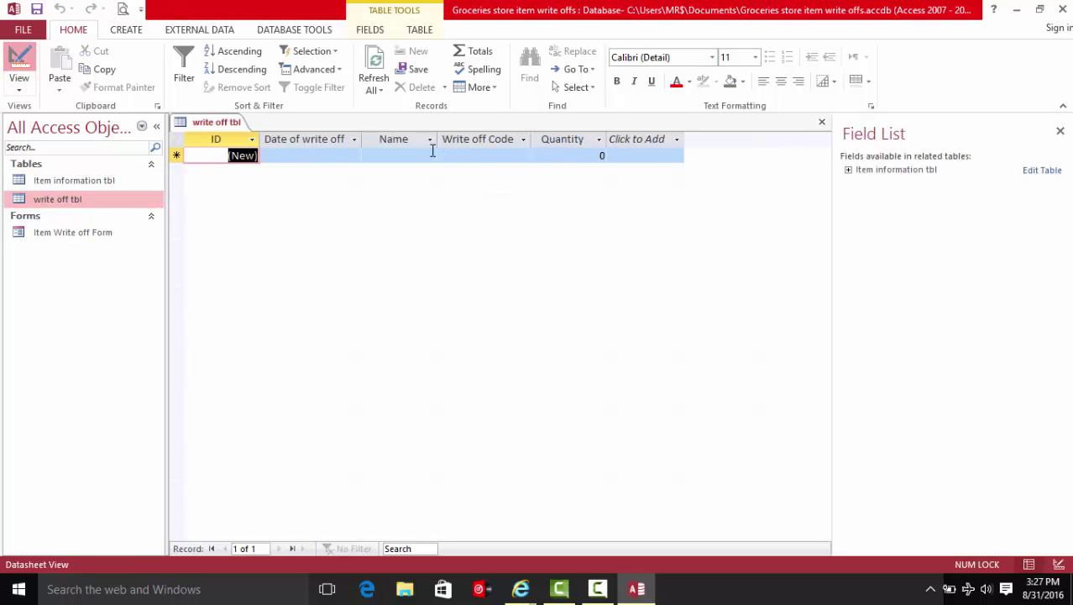
Add a Selling Price field with the Short Text data type below Quantity.
click(216, 230)
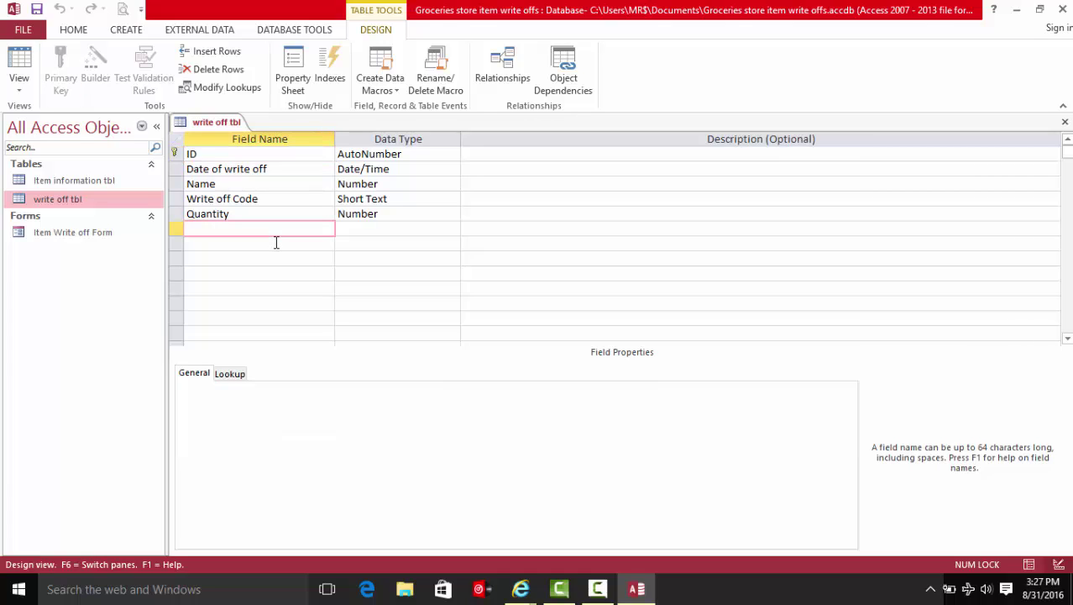
text(Selling Price)
key(Tab)
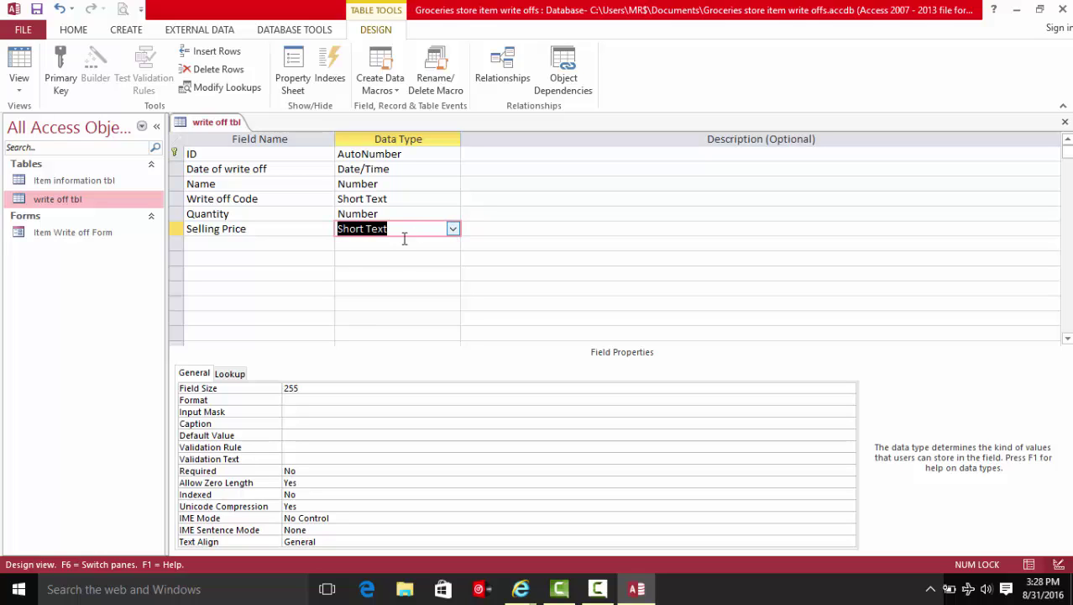
Add a Total Price field of type Calculated without an expression, and try to save the table design.
click(240, 244)
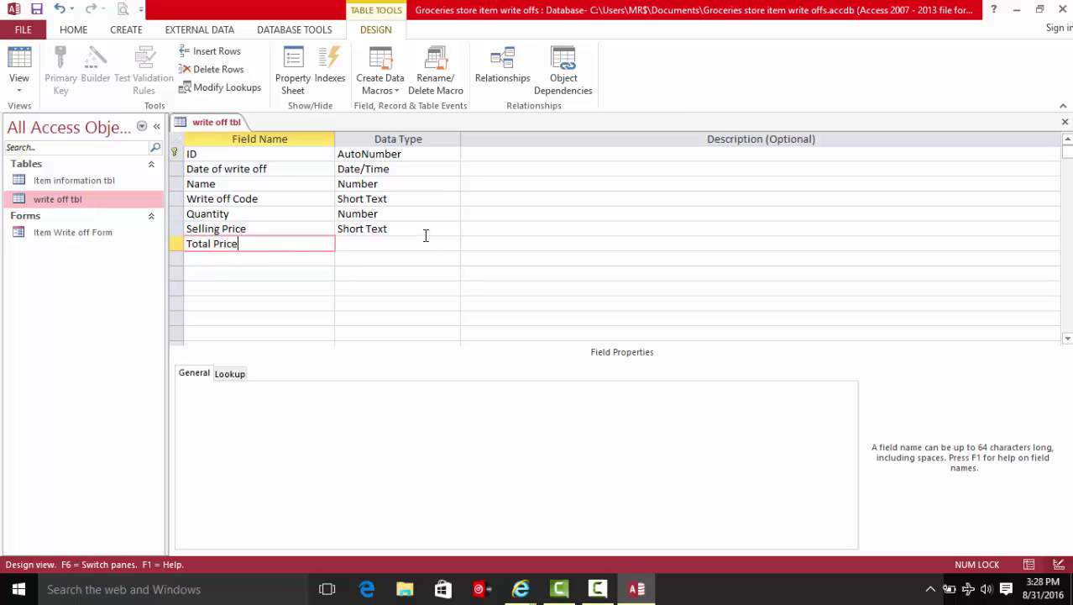
key(alt+Down)
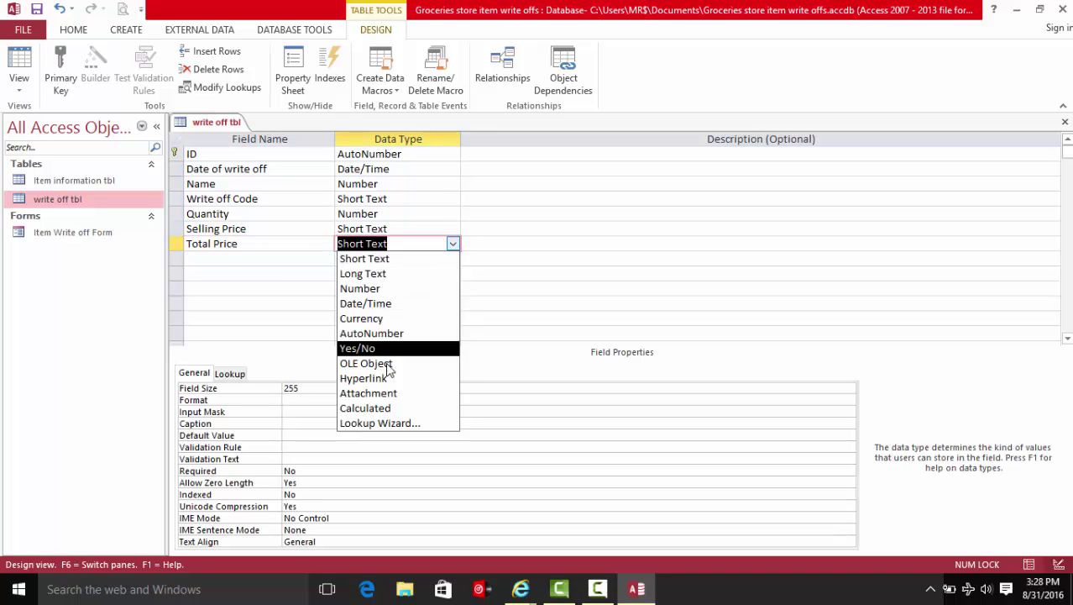
click(393, 409)
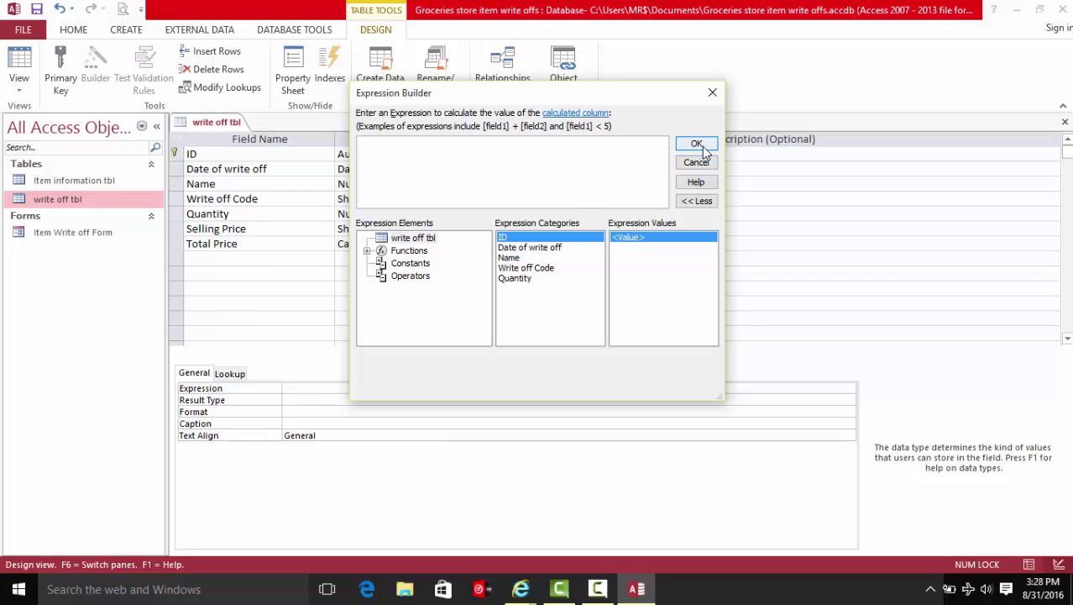
click(700, 162)
click(37, 8)
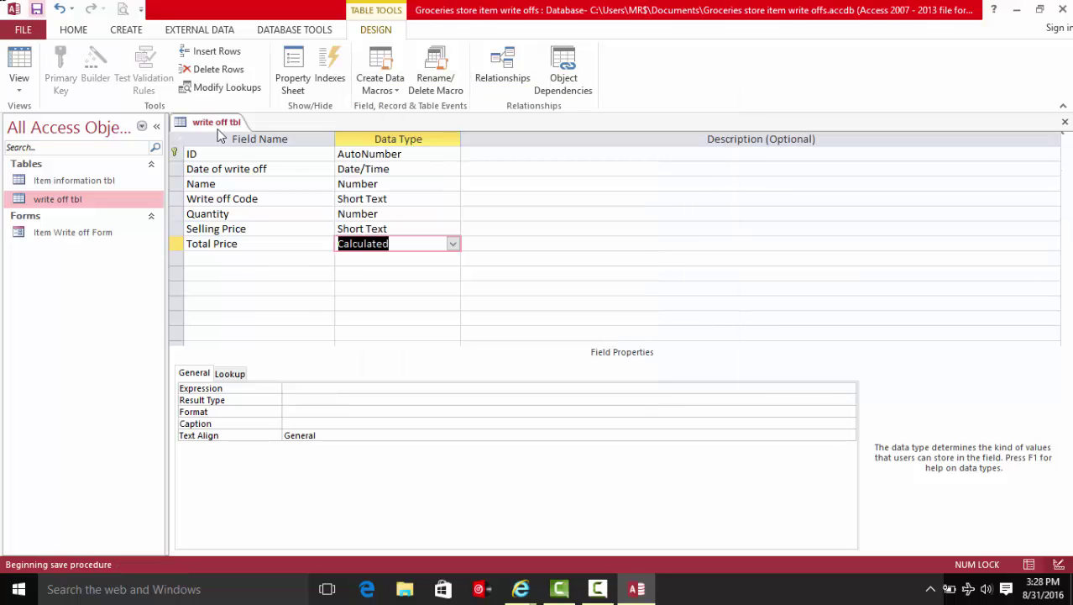
click(552, 337)
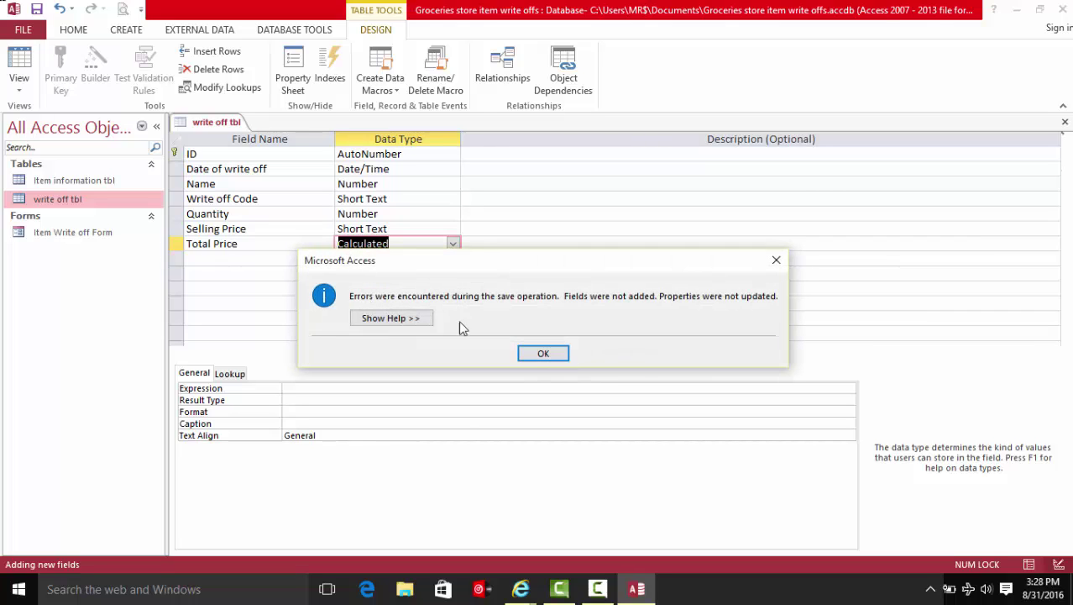
Dismiss the save error, delete the Total Price field from write off tbl, and save the table design.
click(537, 353)
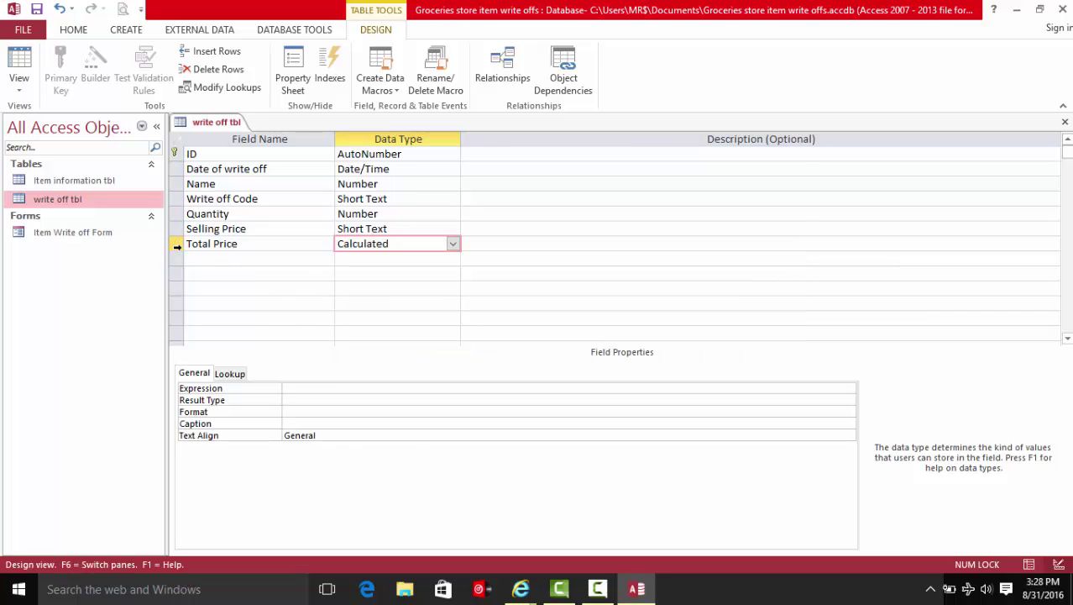
click(177, 248)
right_click(177, 248)
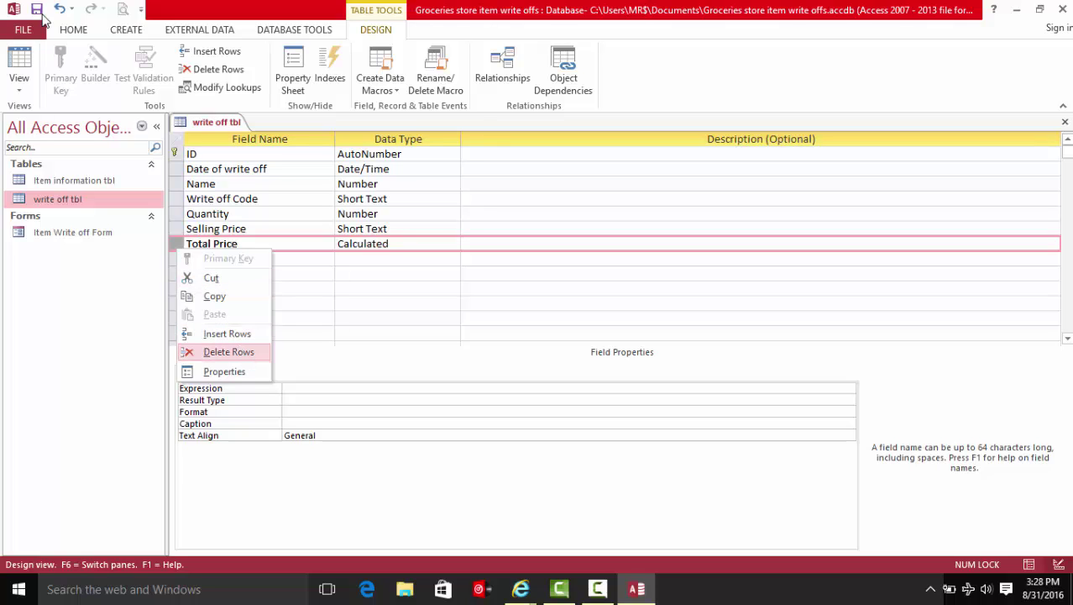
key(Return)
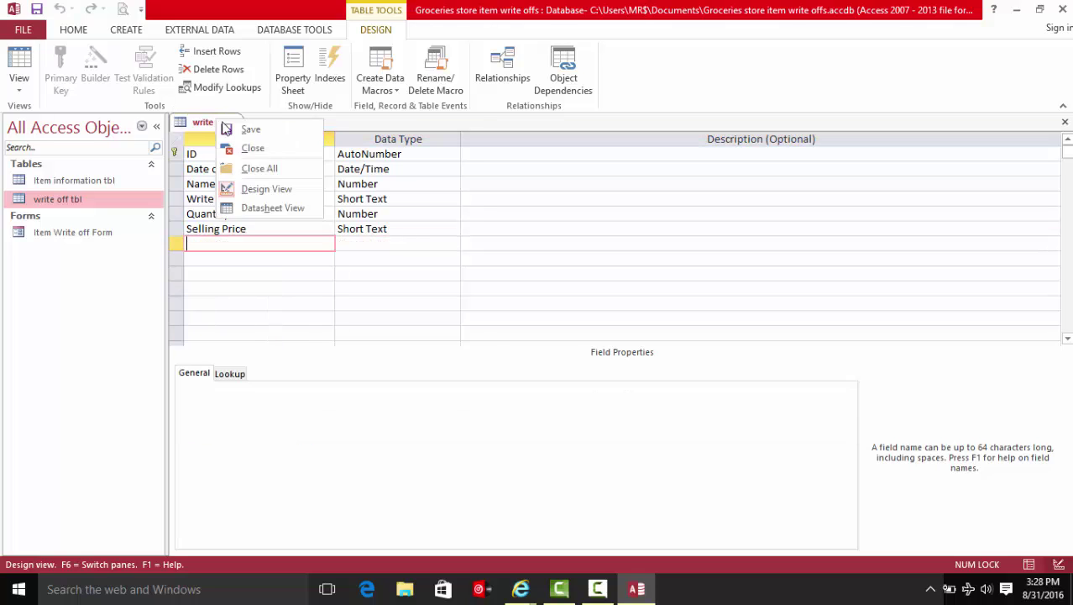
Close all open objects and reopen write off tbl in Design view.
right_click(217, 123)
click(260, 168)
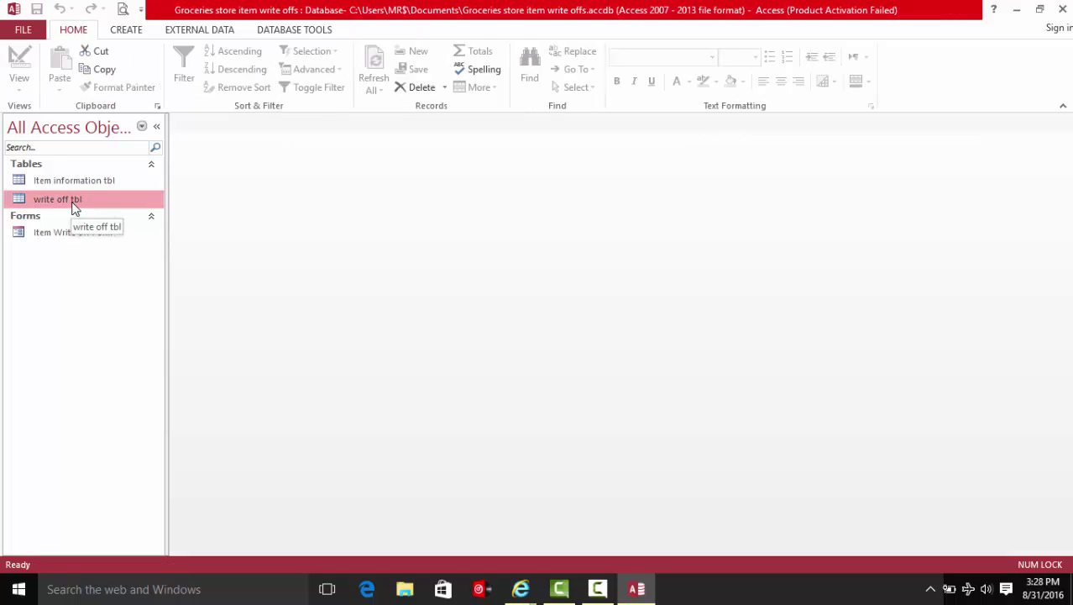
click(18, 63)
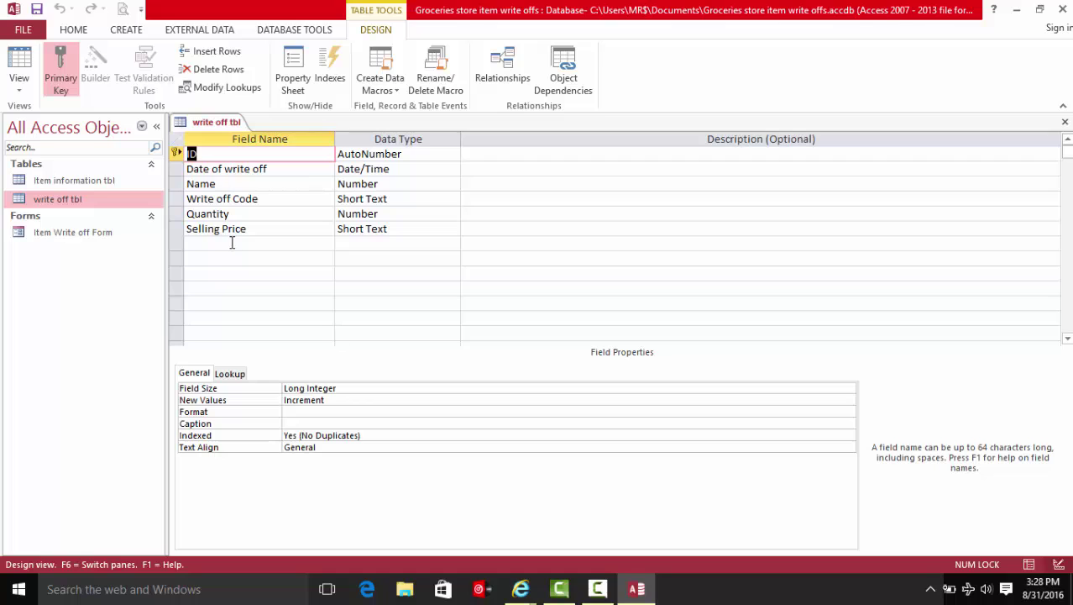
Keep Short Text as the Selling Price data type and begin a new field in the empty row below it.
click(453, 232)
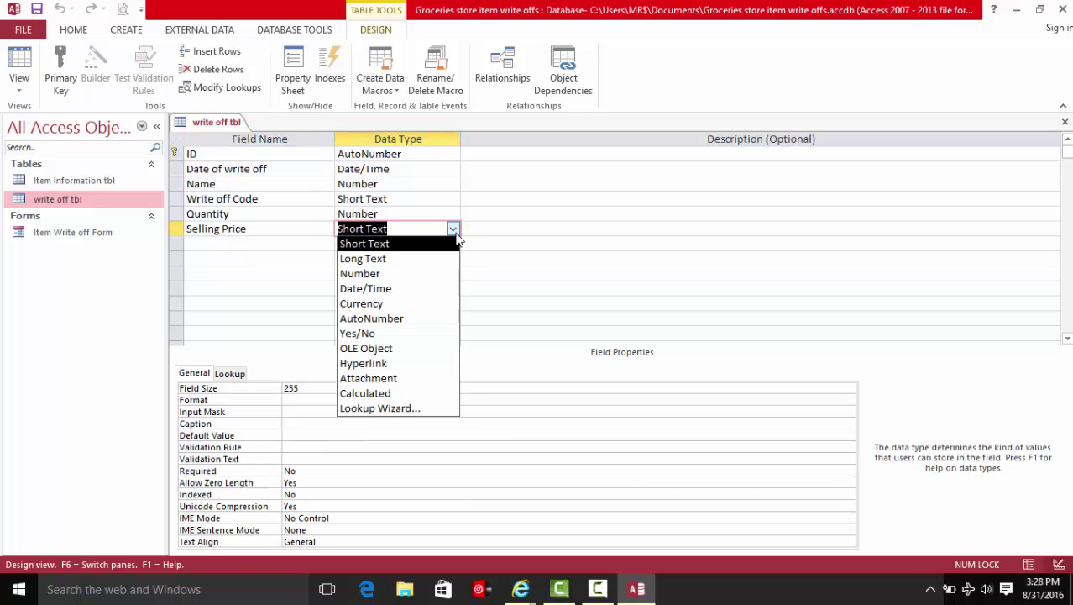
click(427, 229)
click(202, 244)
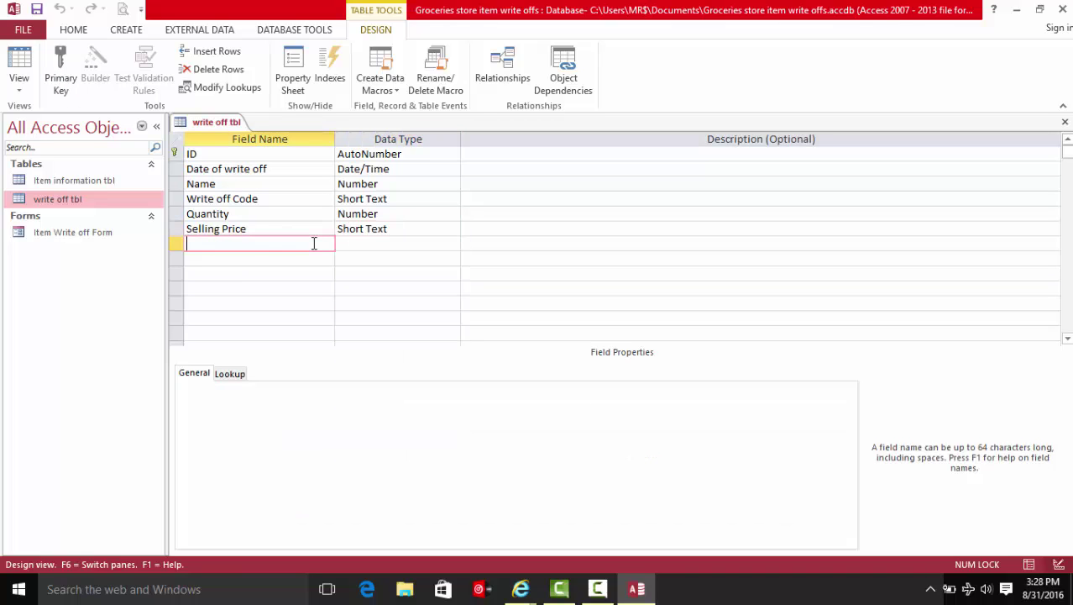